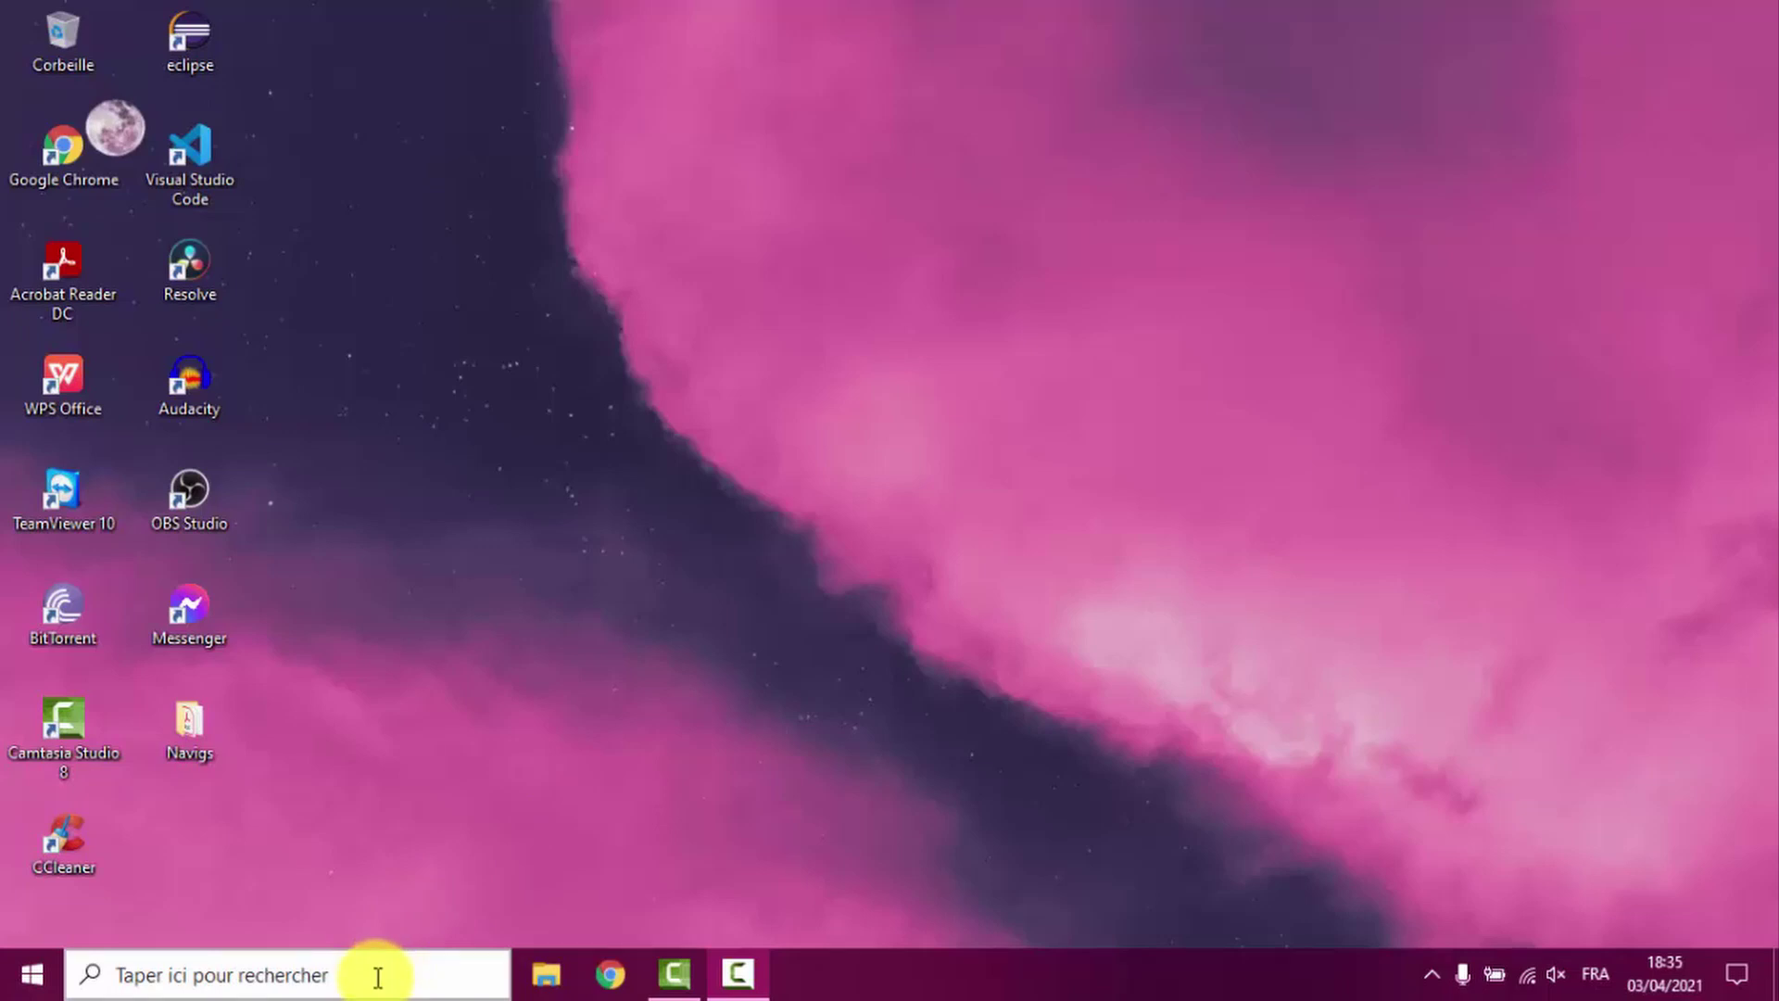
Search Windows for "pannea" and open the Panneau de configuration.
left_click(379, 977)
type("pan")
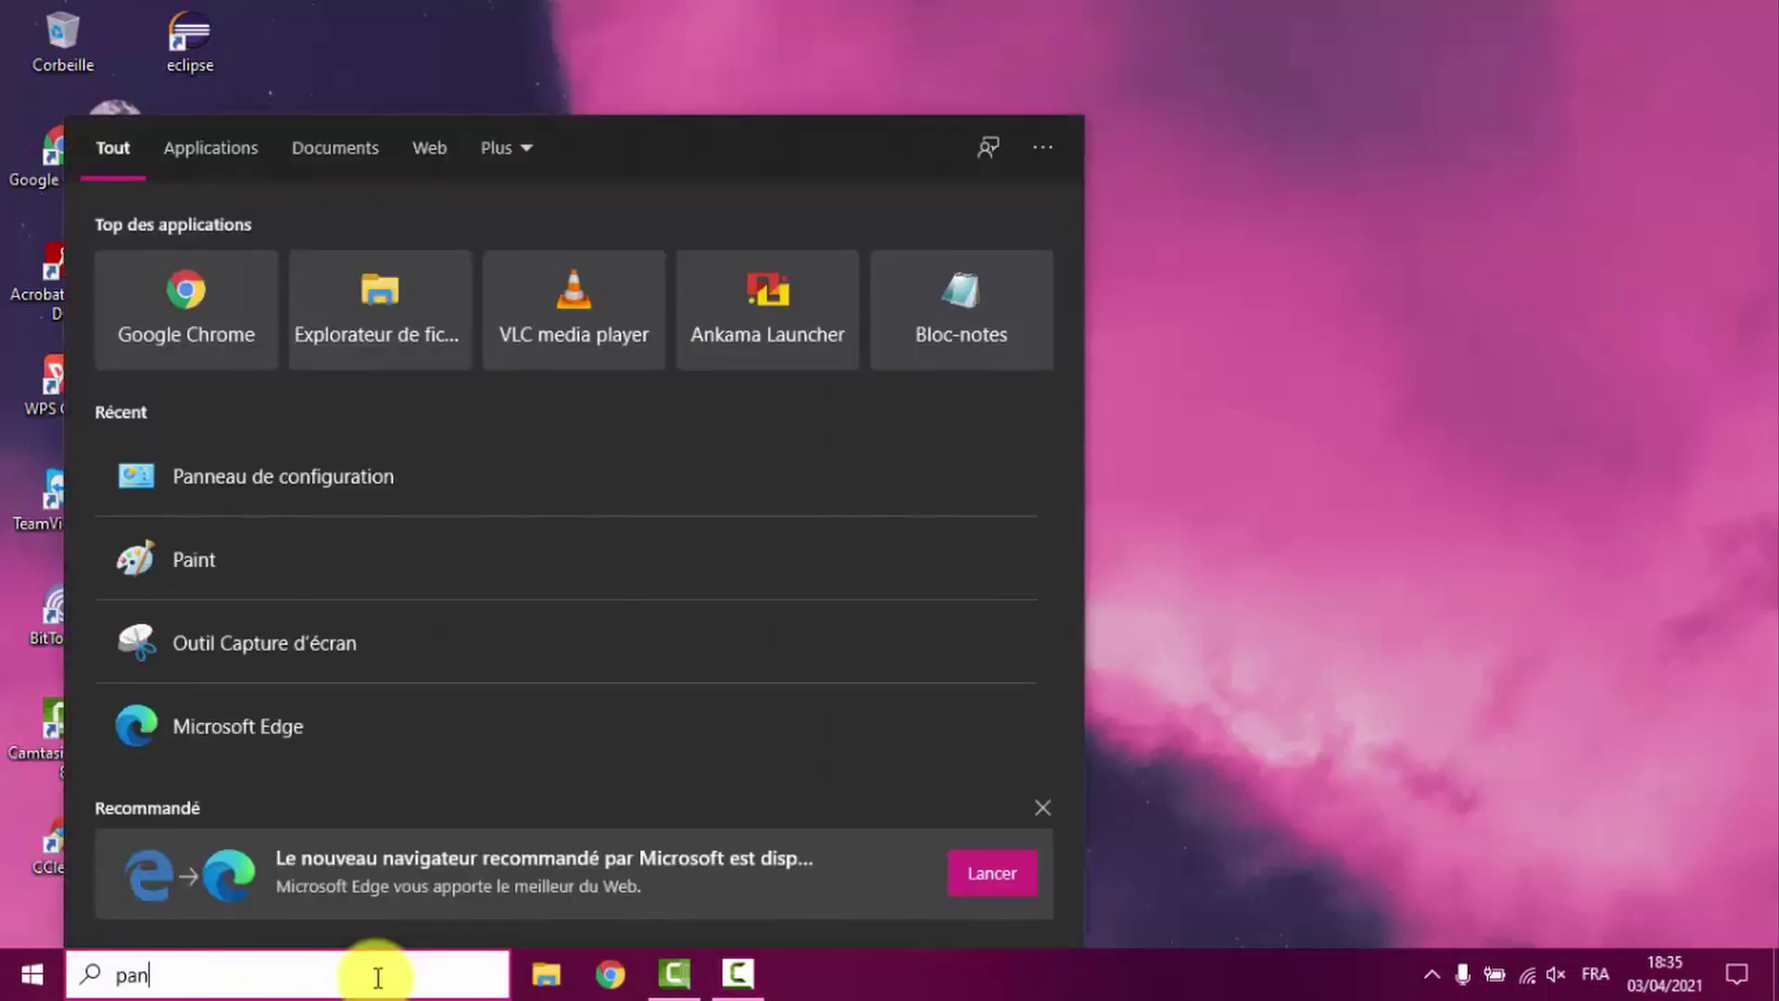
type("nea")
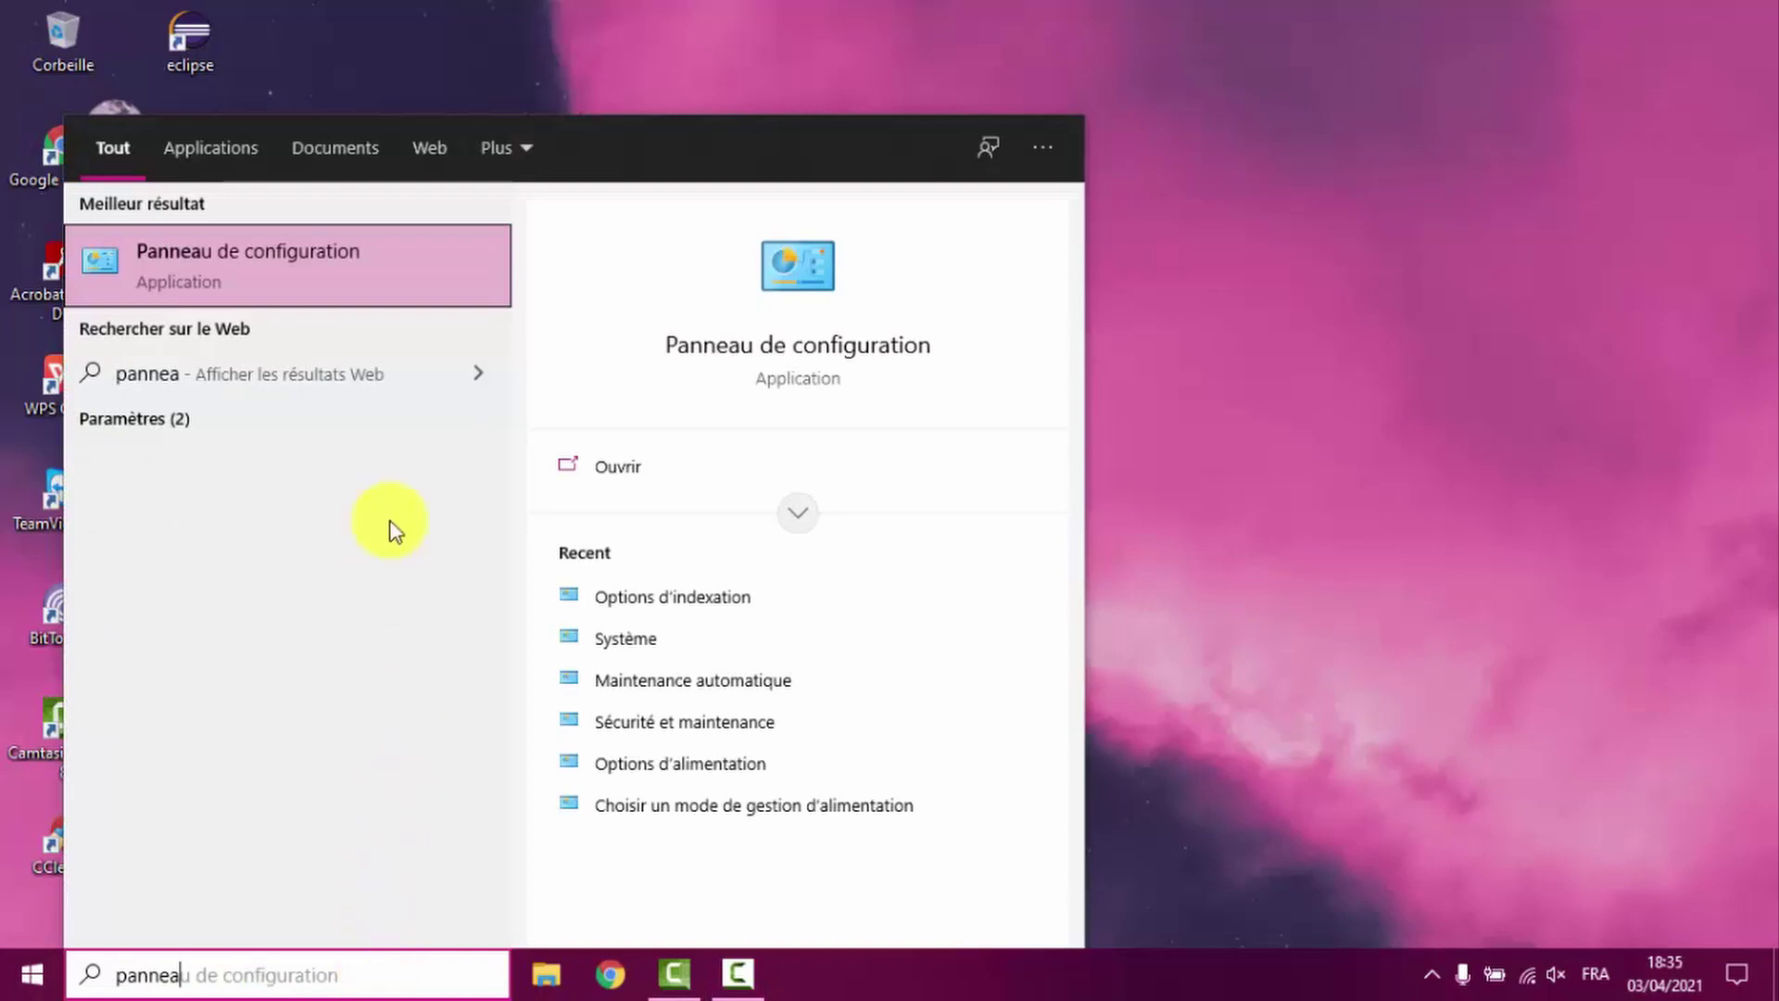
left_click(284, 278)
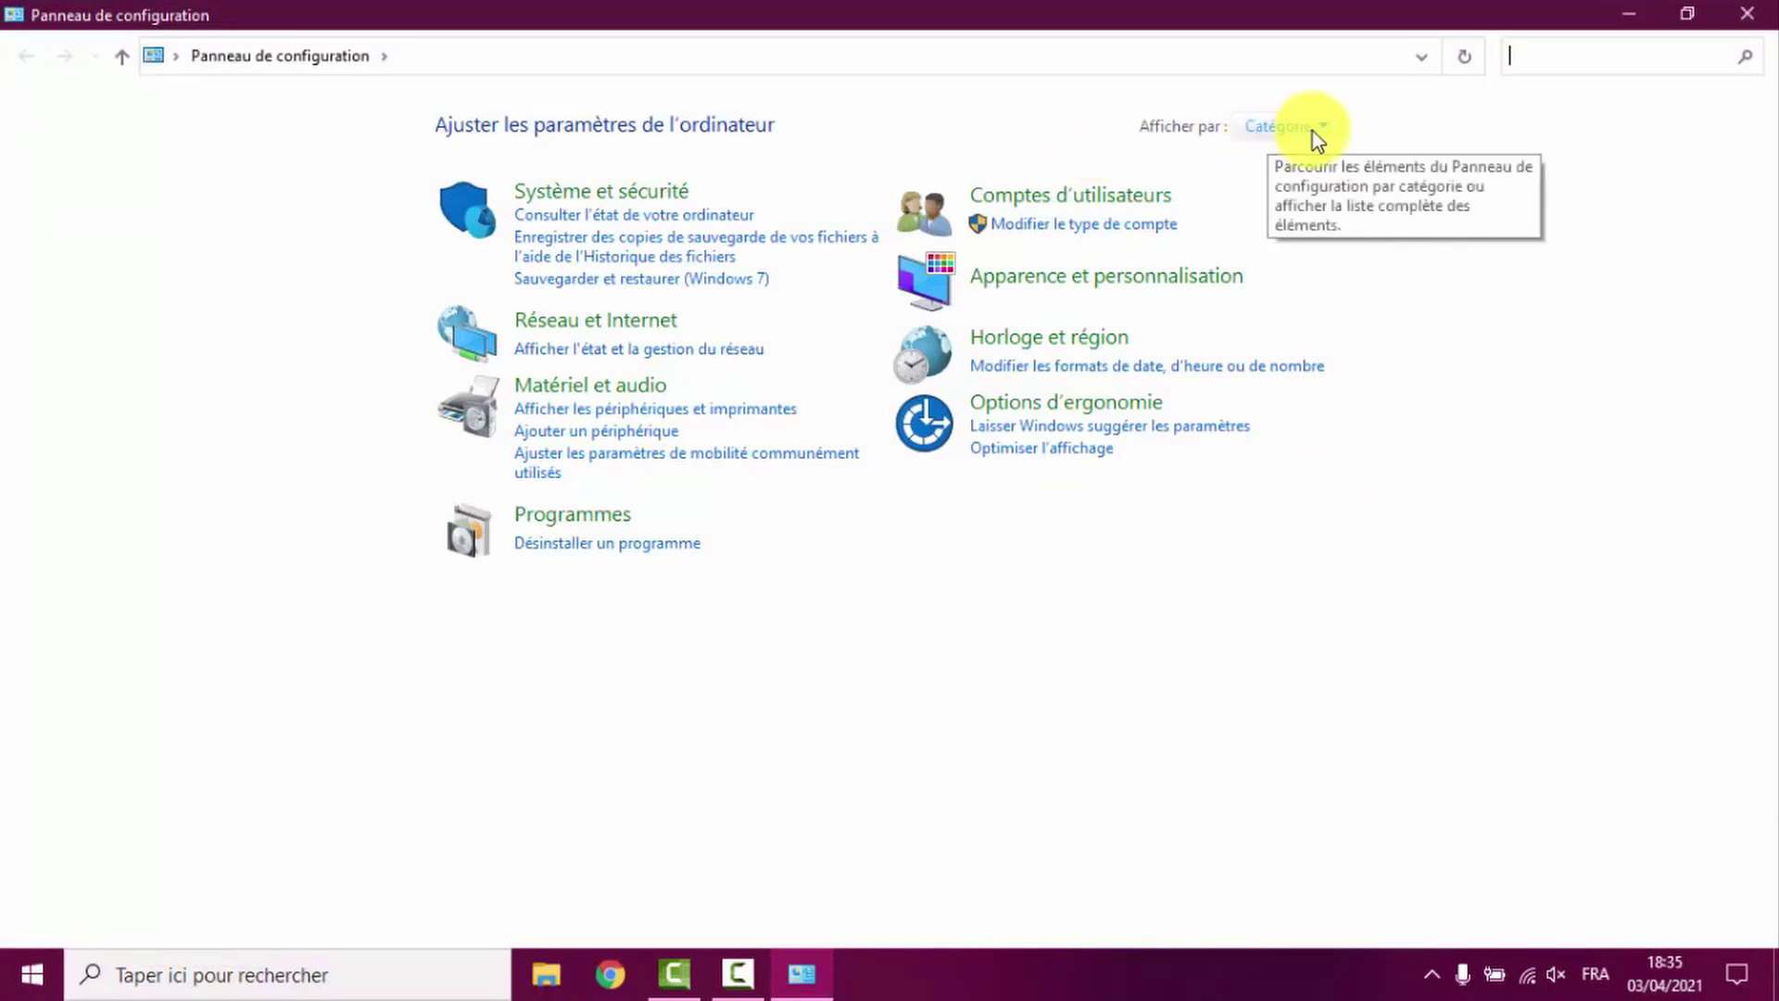
Go to Options d'alimentation under Matériel et audio and start creating a power management plan.
left_click(591, 399)
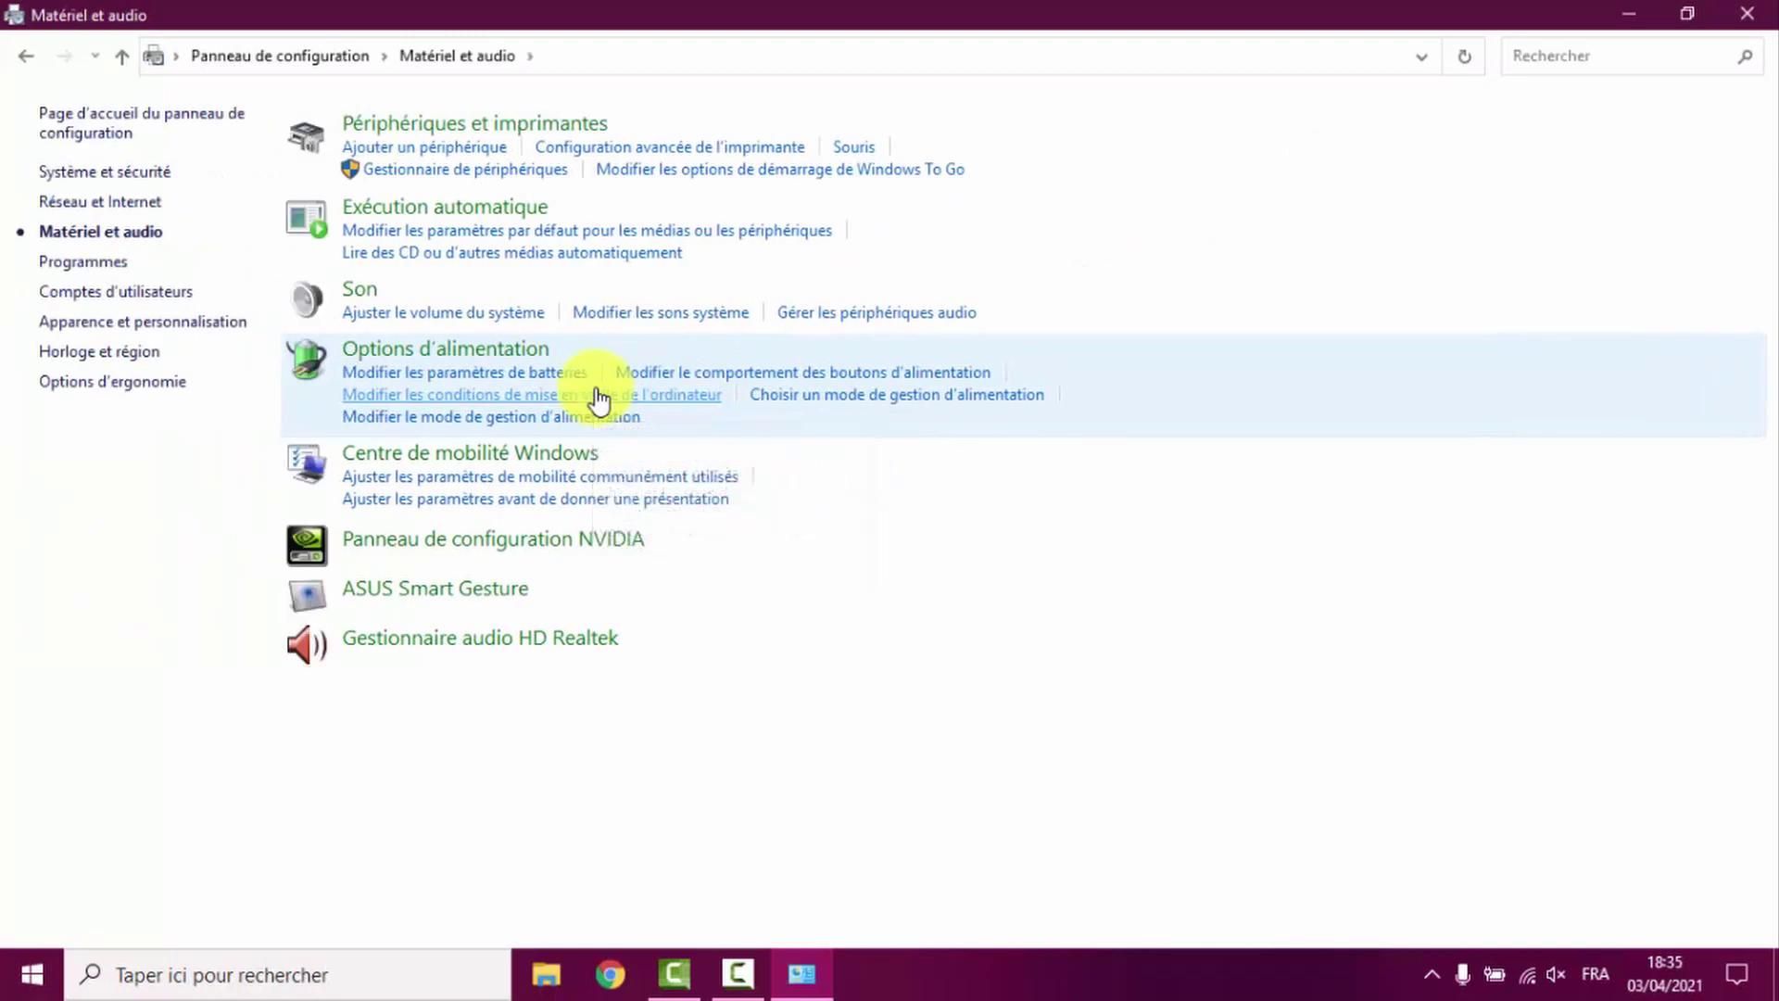
left_click(483, 359)
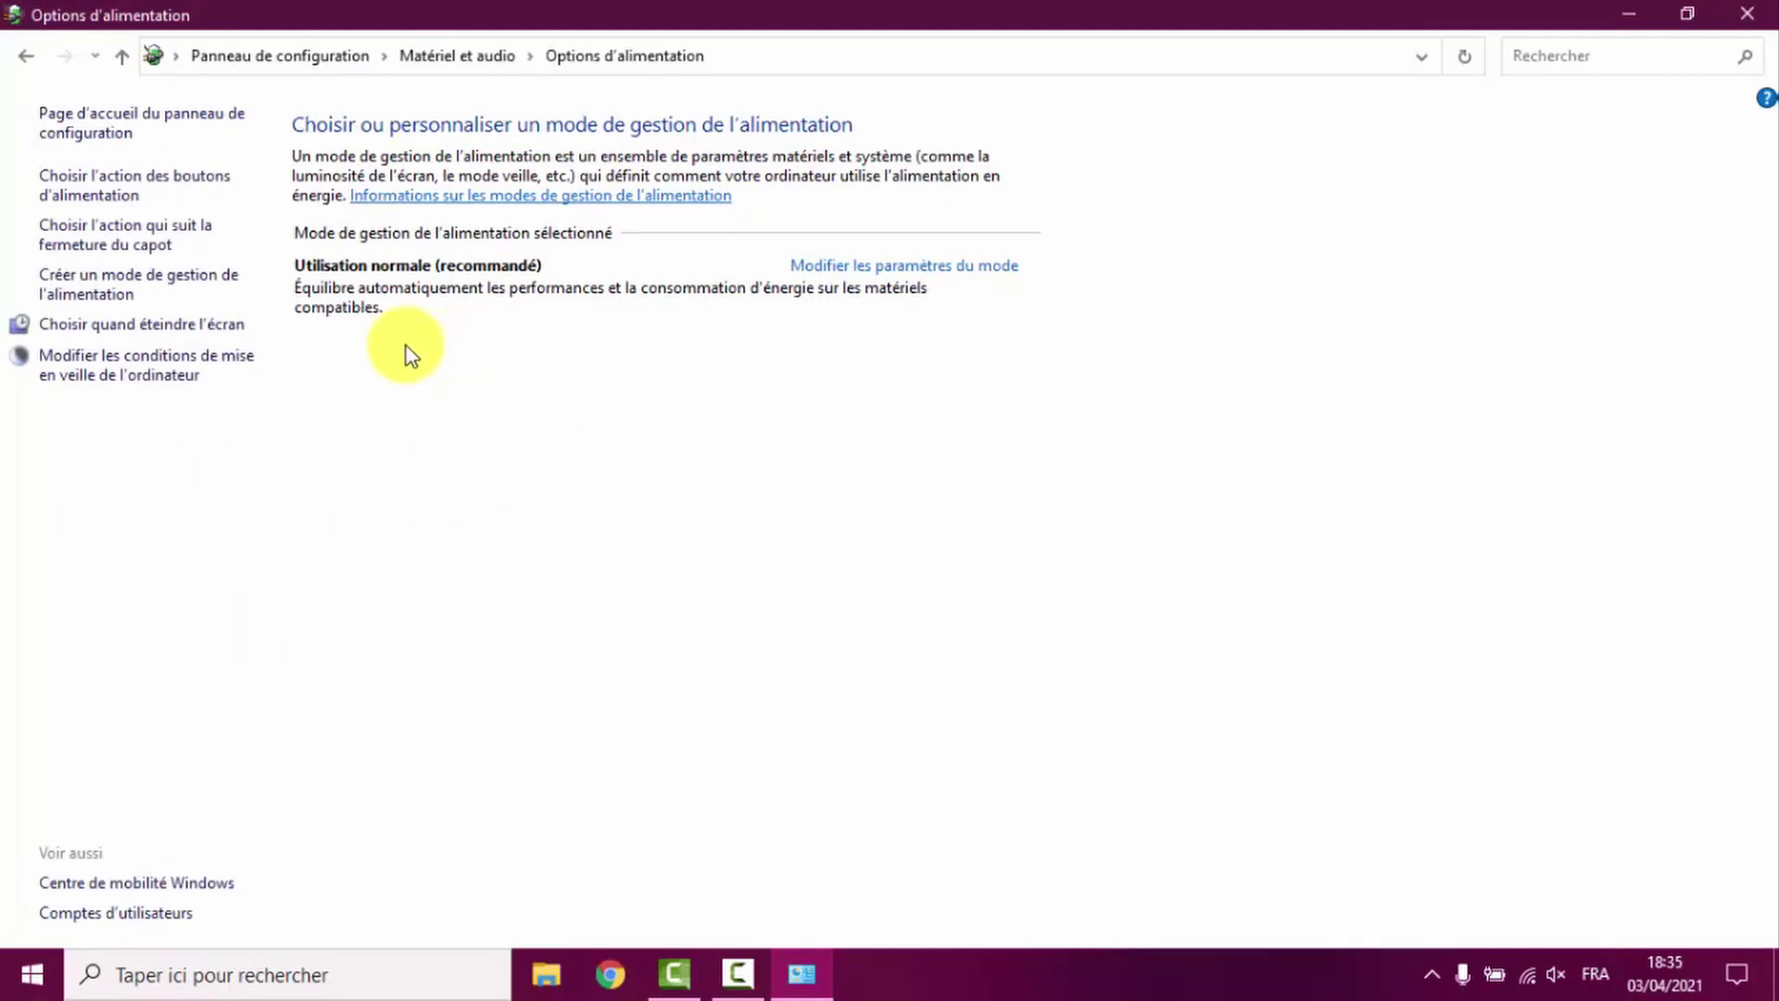
left_click(121, 295)
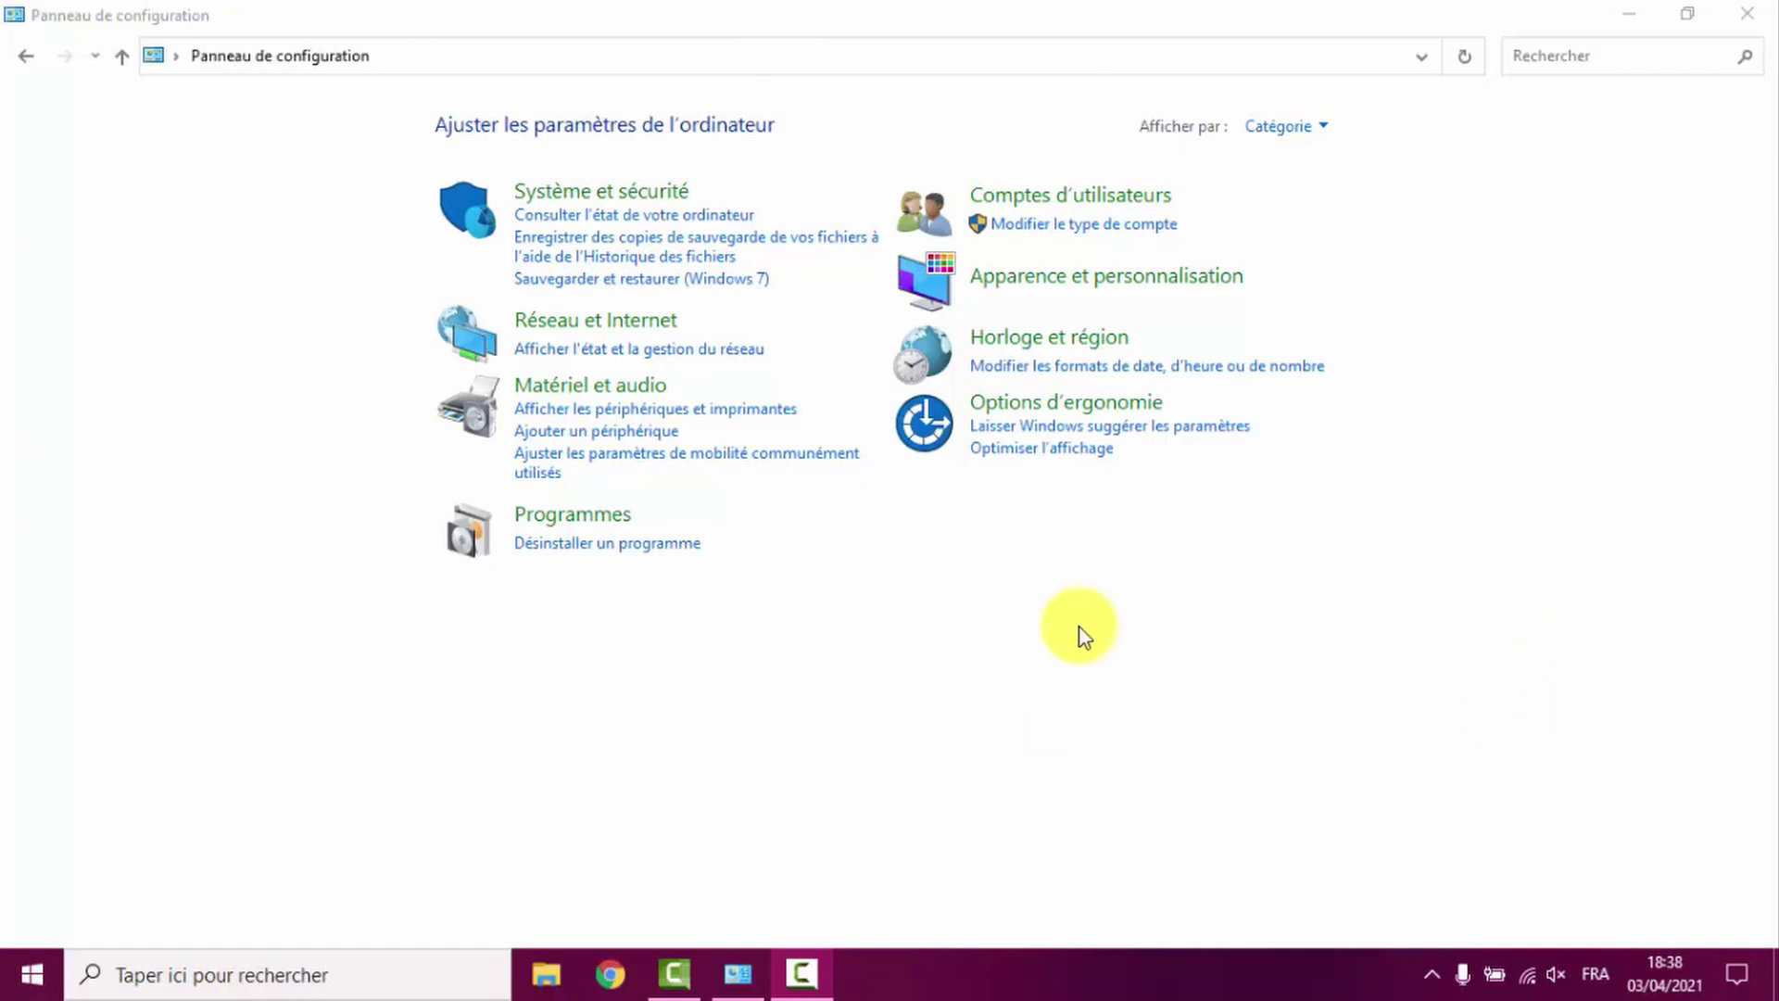
Open the Maintenance automatique settings from Sécurité et maintenance under Système et sécurité.
left_click(636, 194)
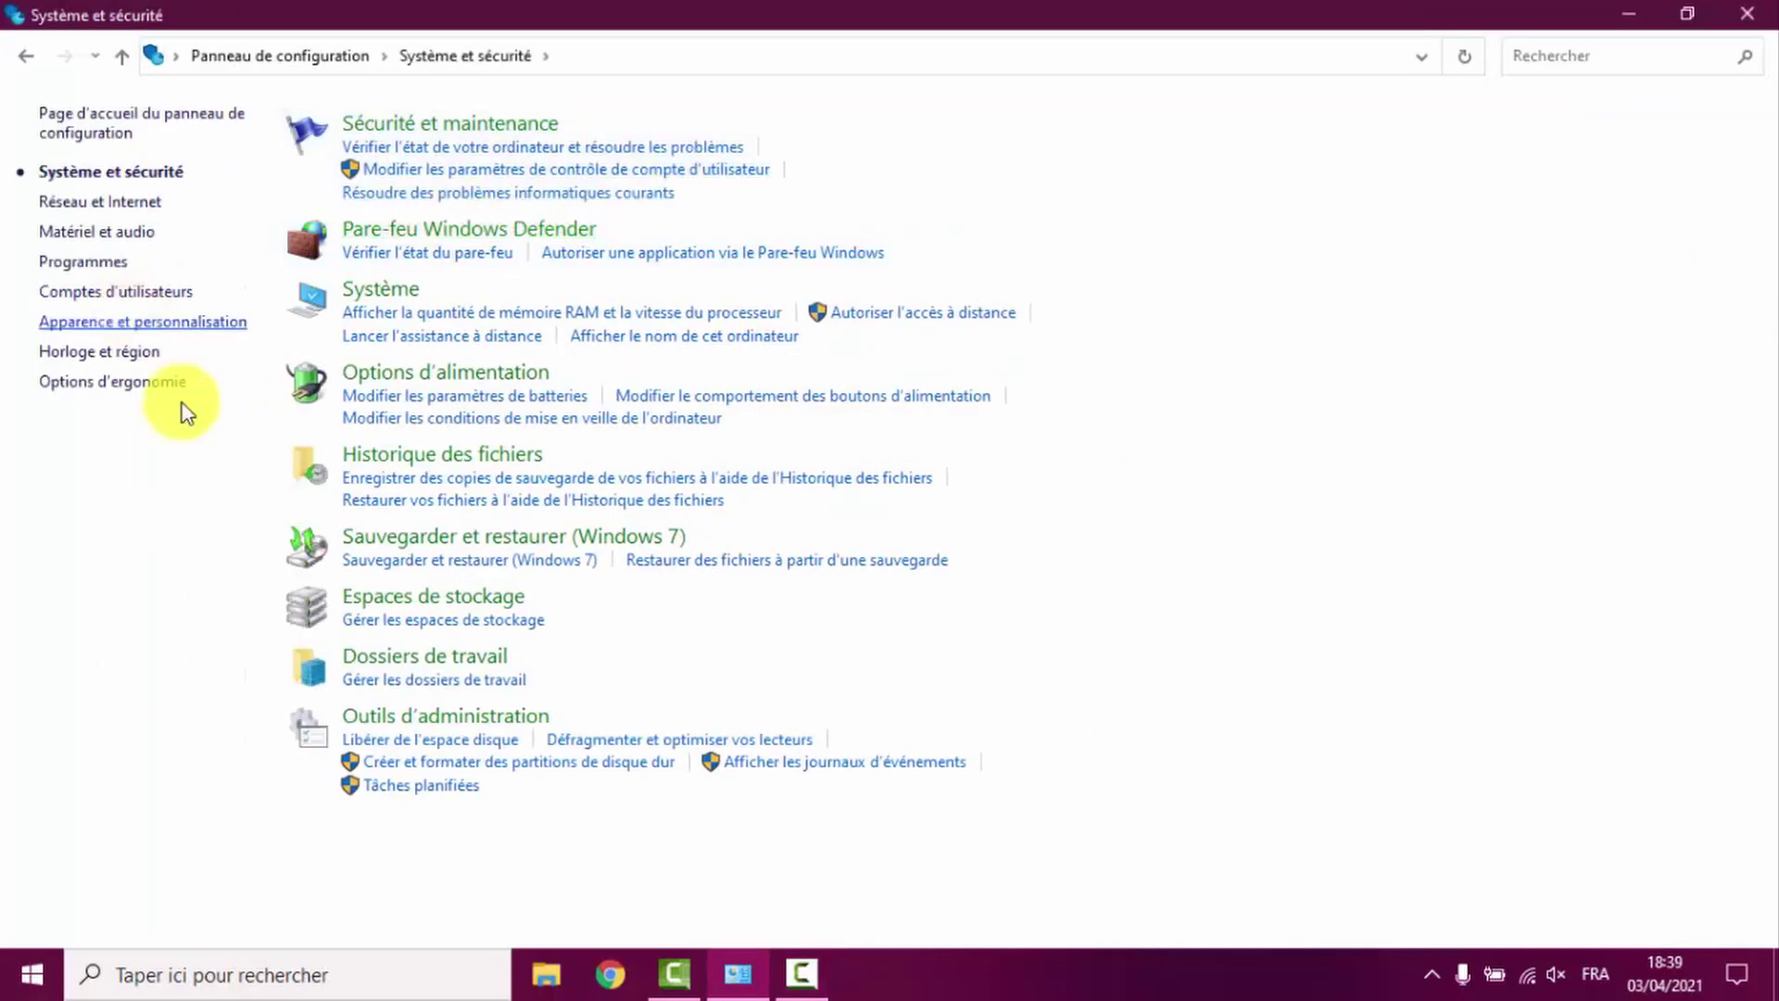
left_click(467, 135)
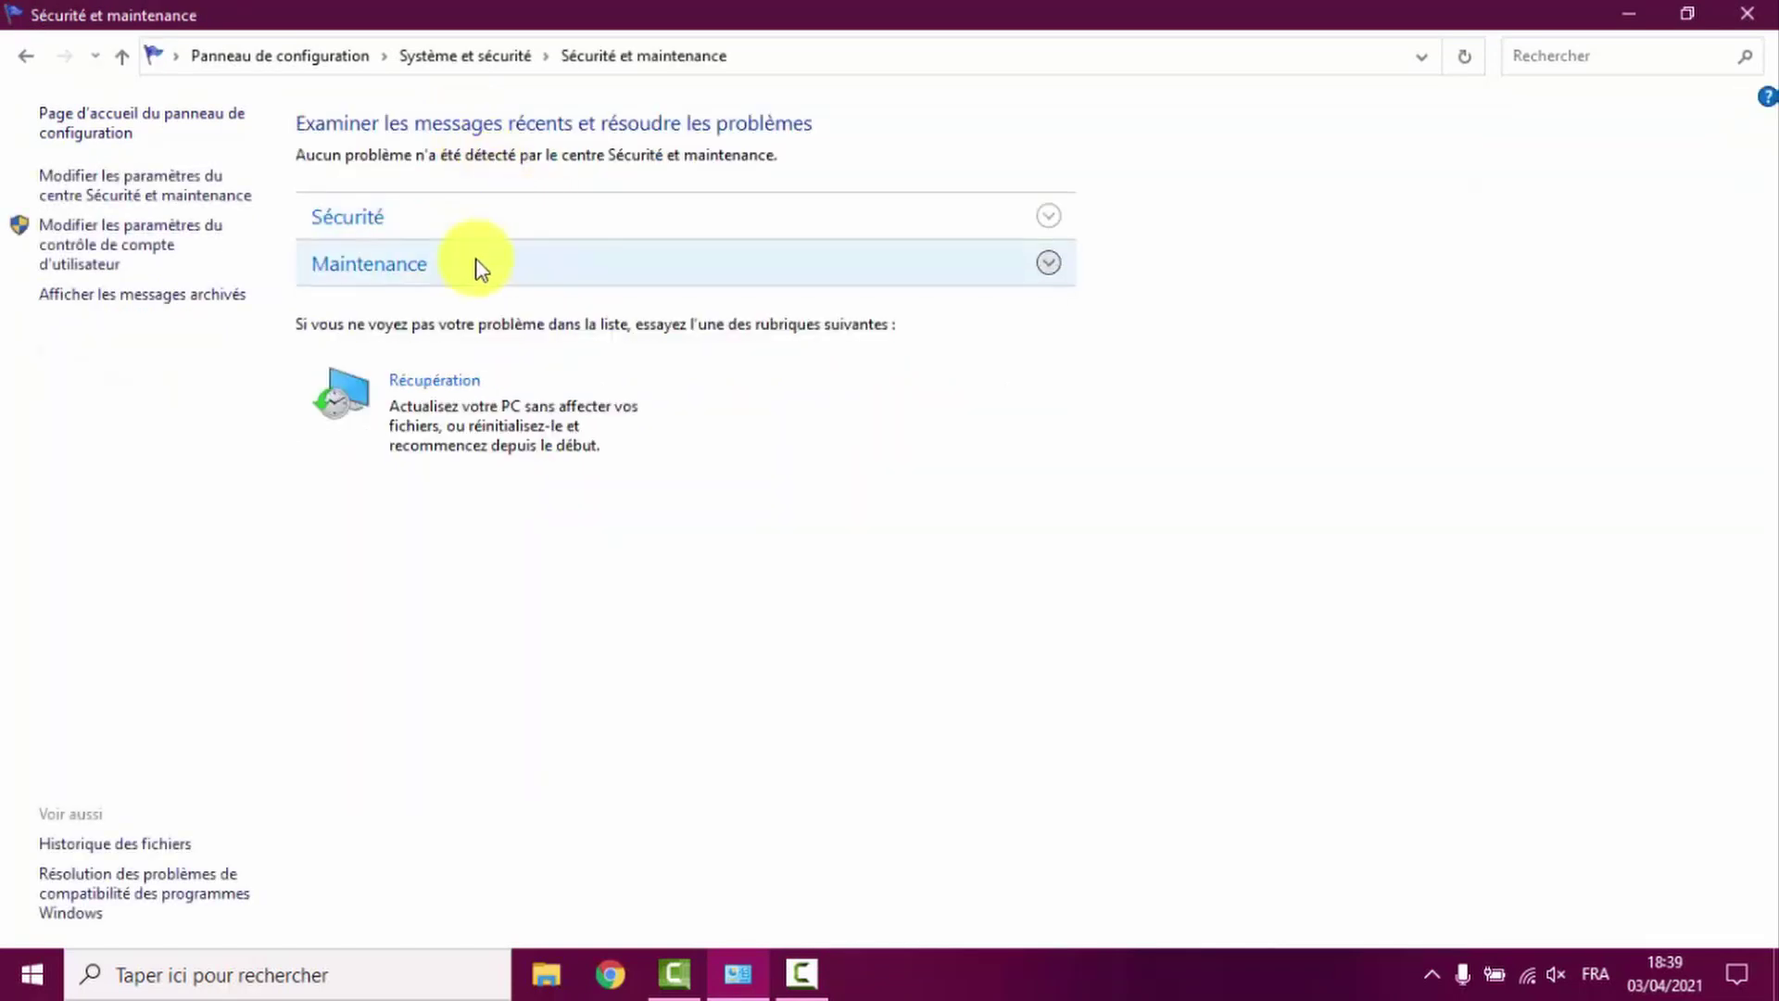
left_click(478, 266)
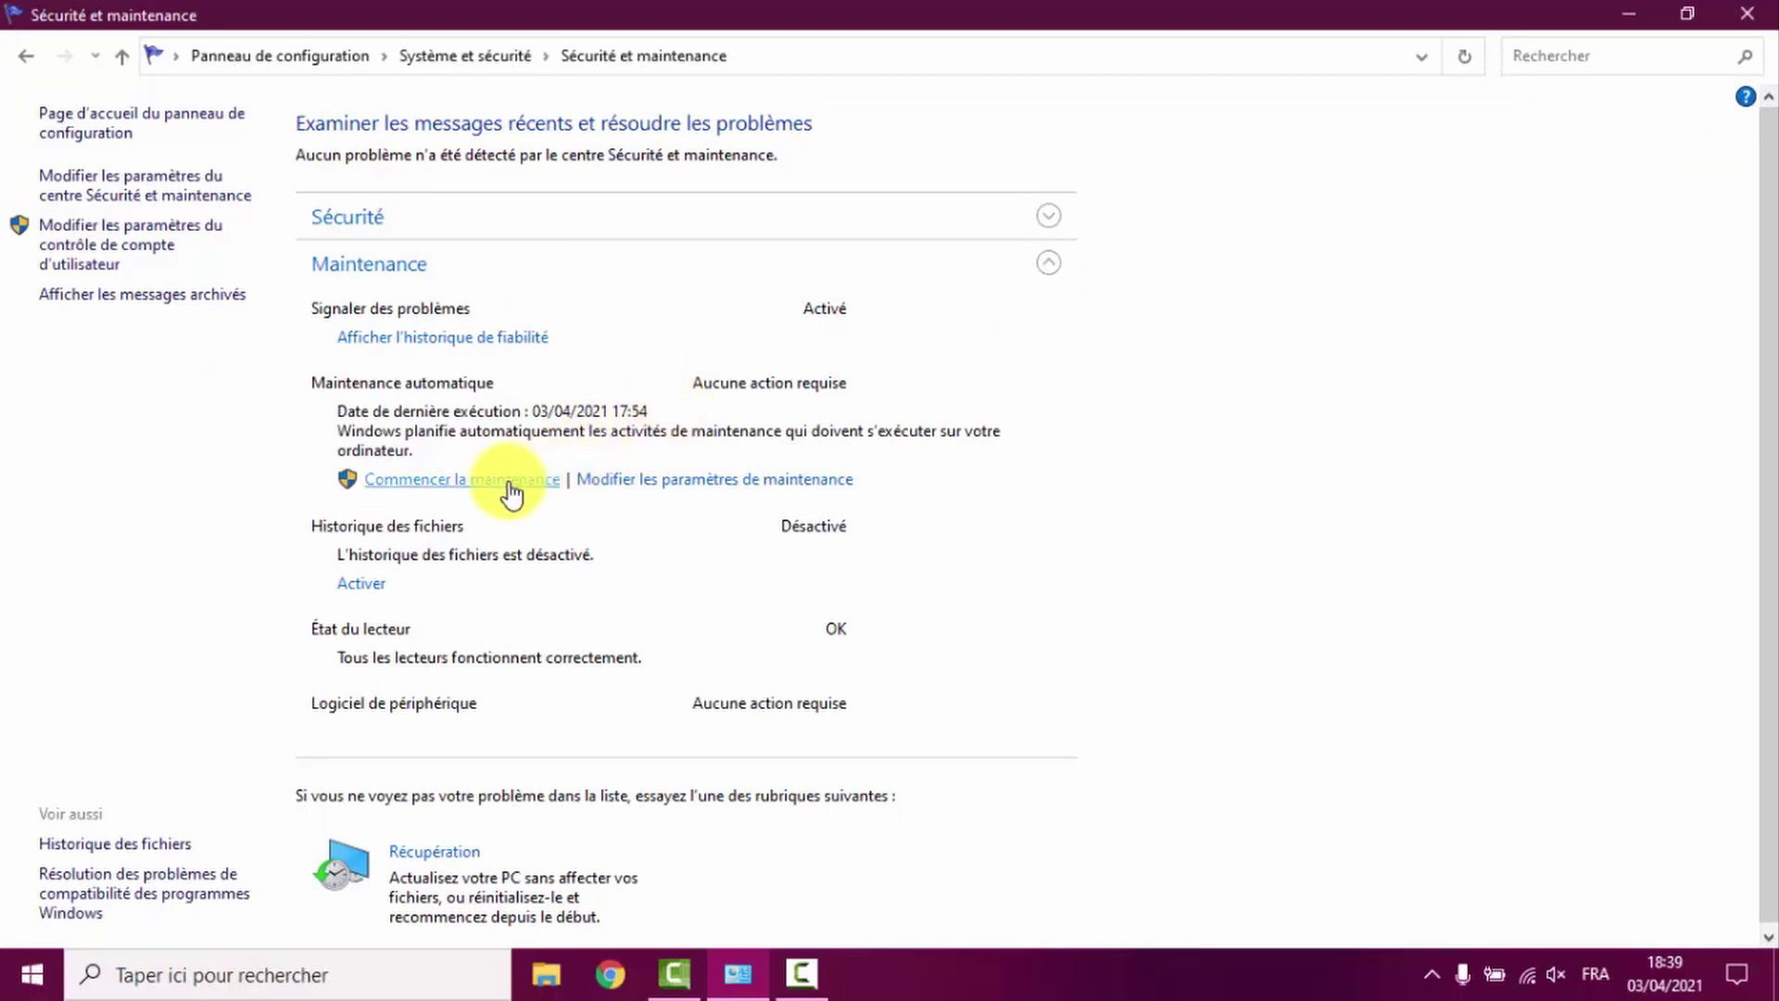
left_click(688, 494)
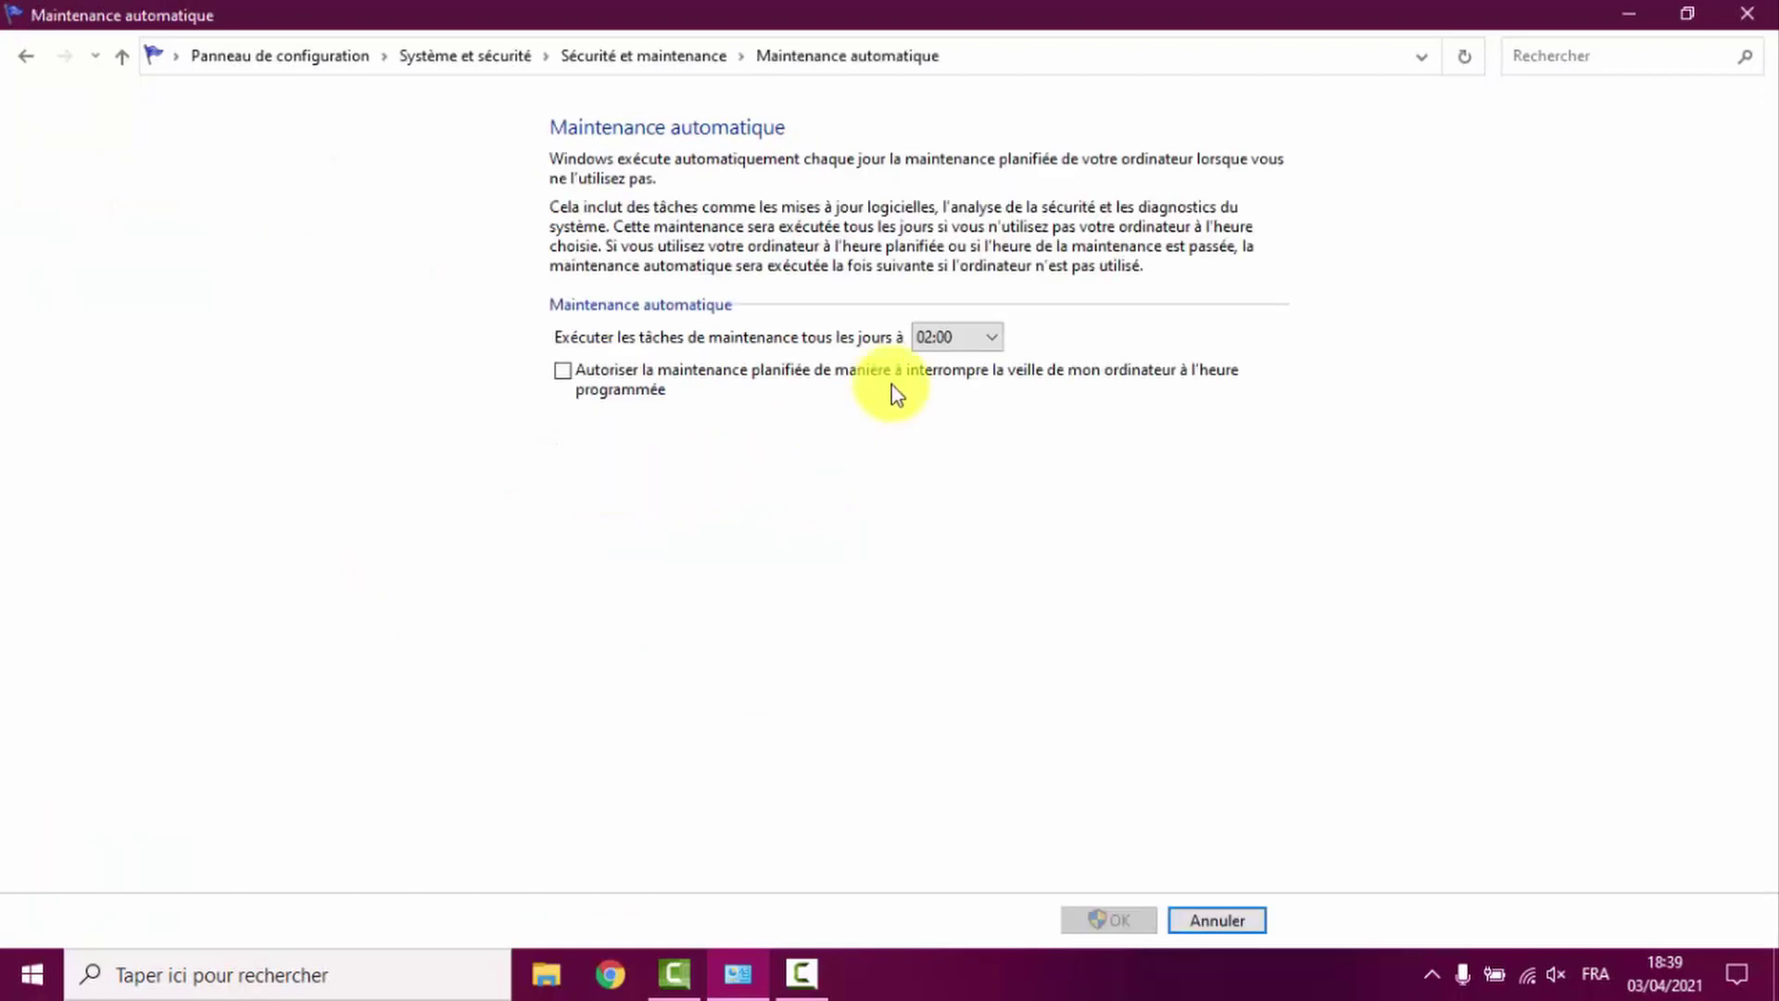
View the daily maintenance hours, keep 02:00, and toggle the option letting scheduled maintenance wake the computer.
left_click(996, 341)
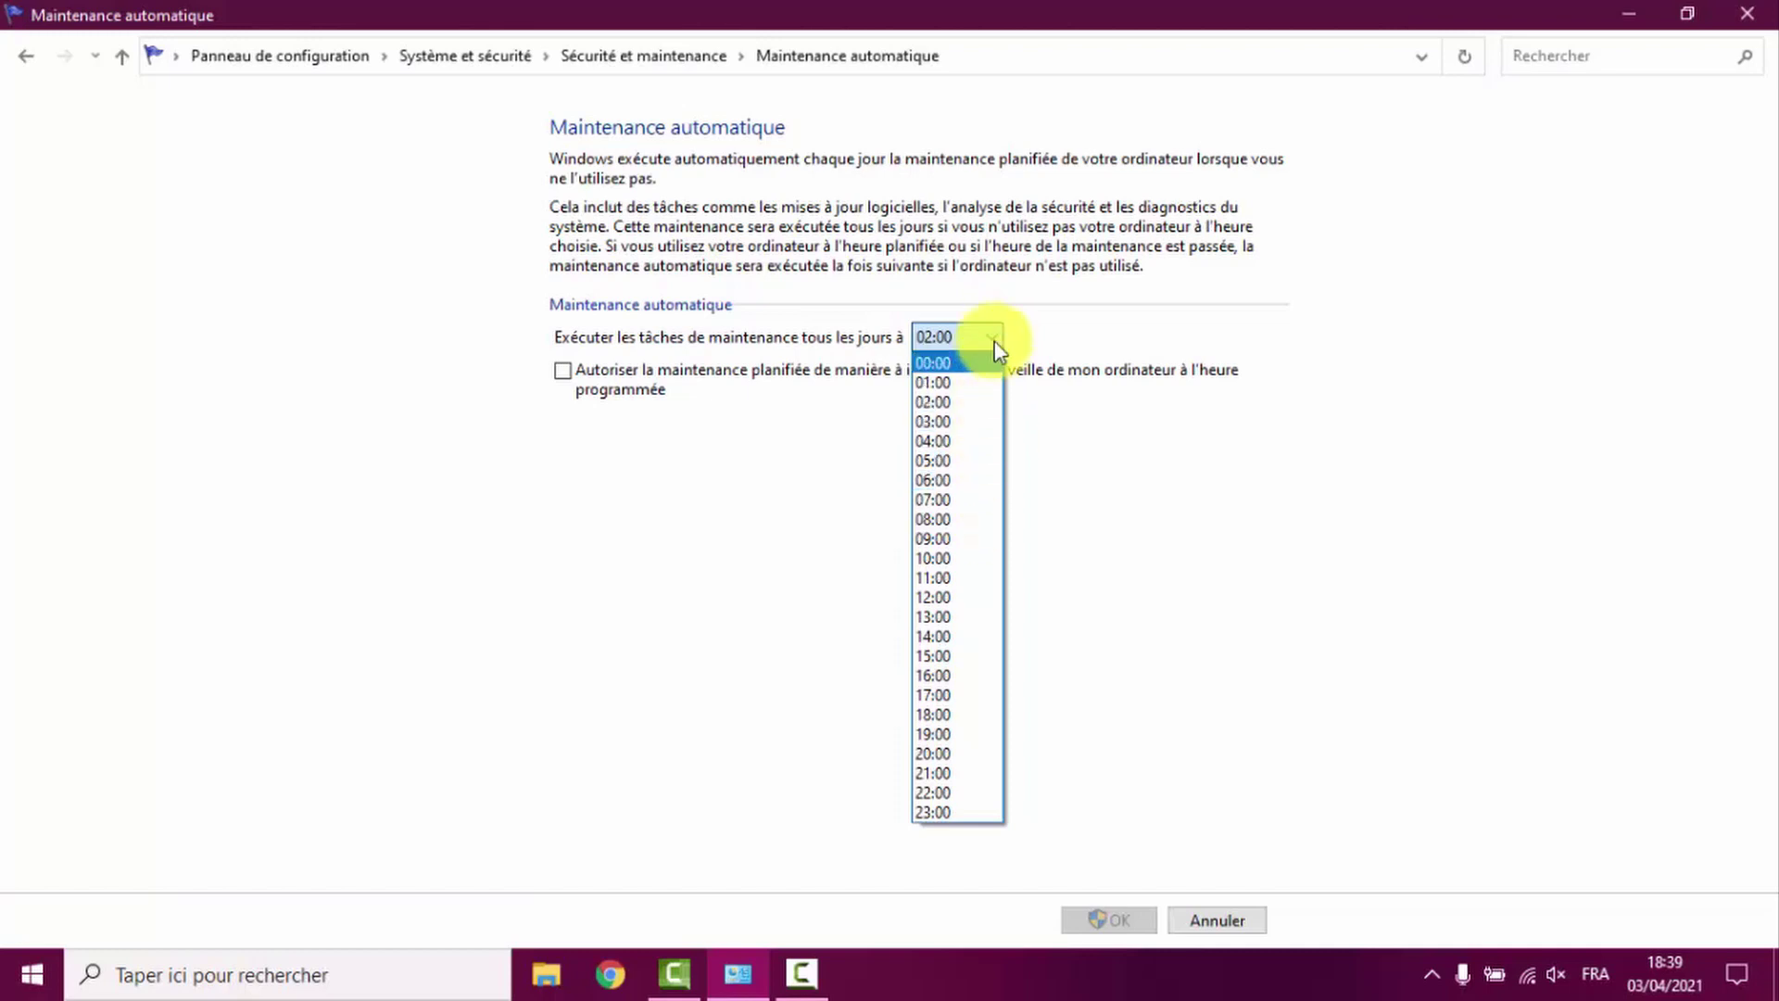
left_click(1183, 437)
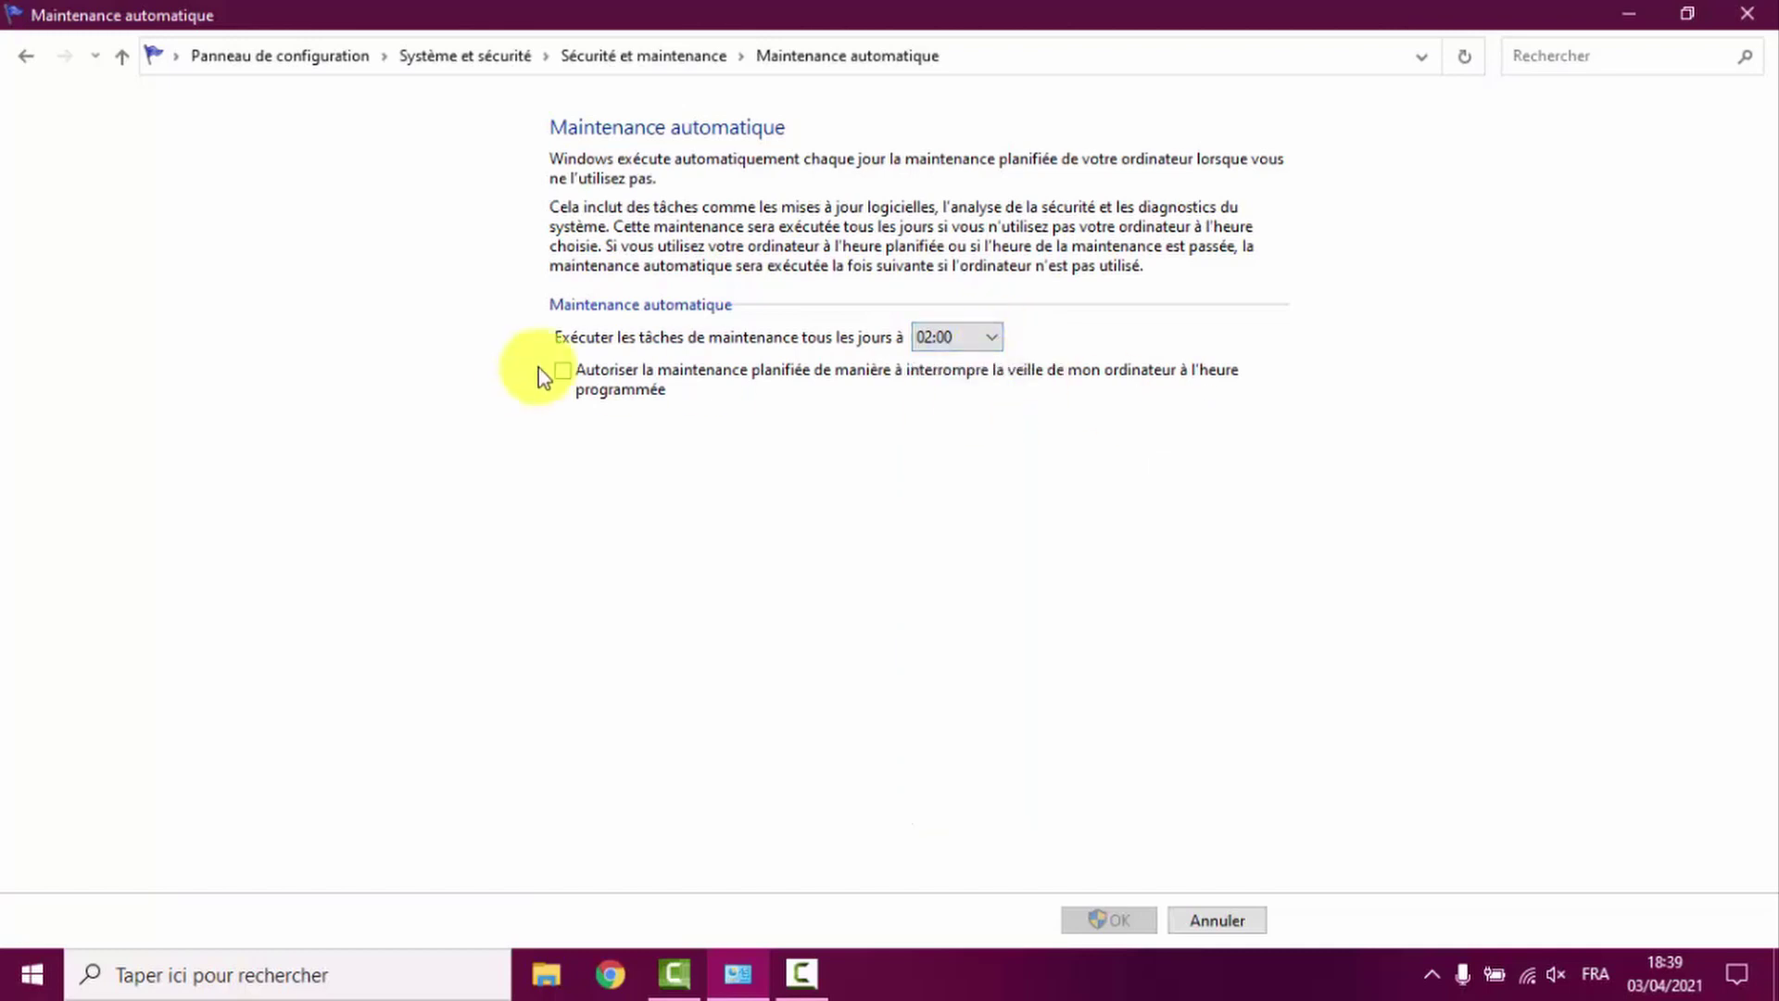
left_click(565, 371)
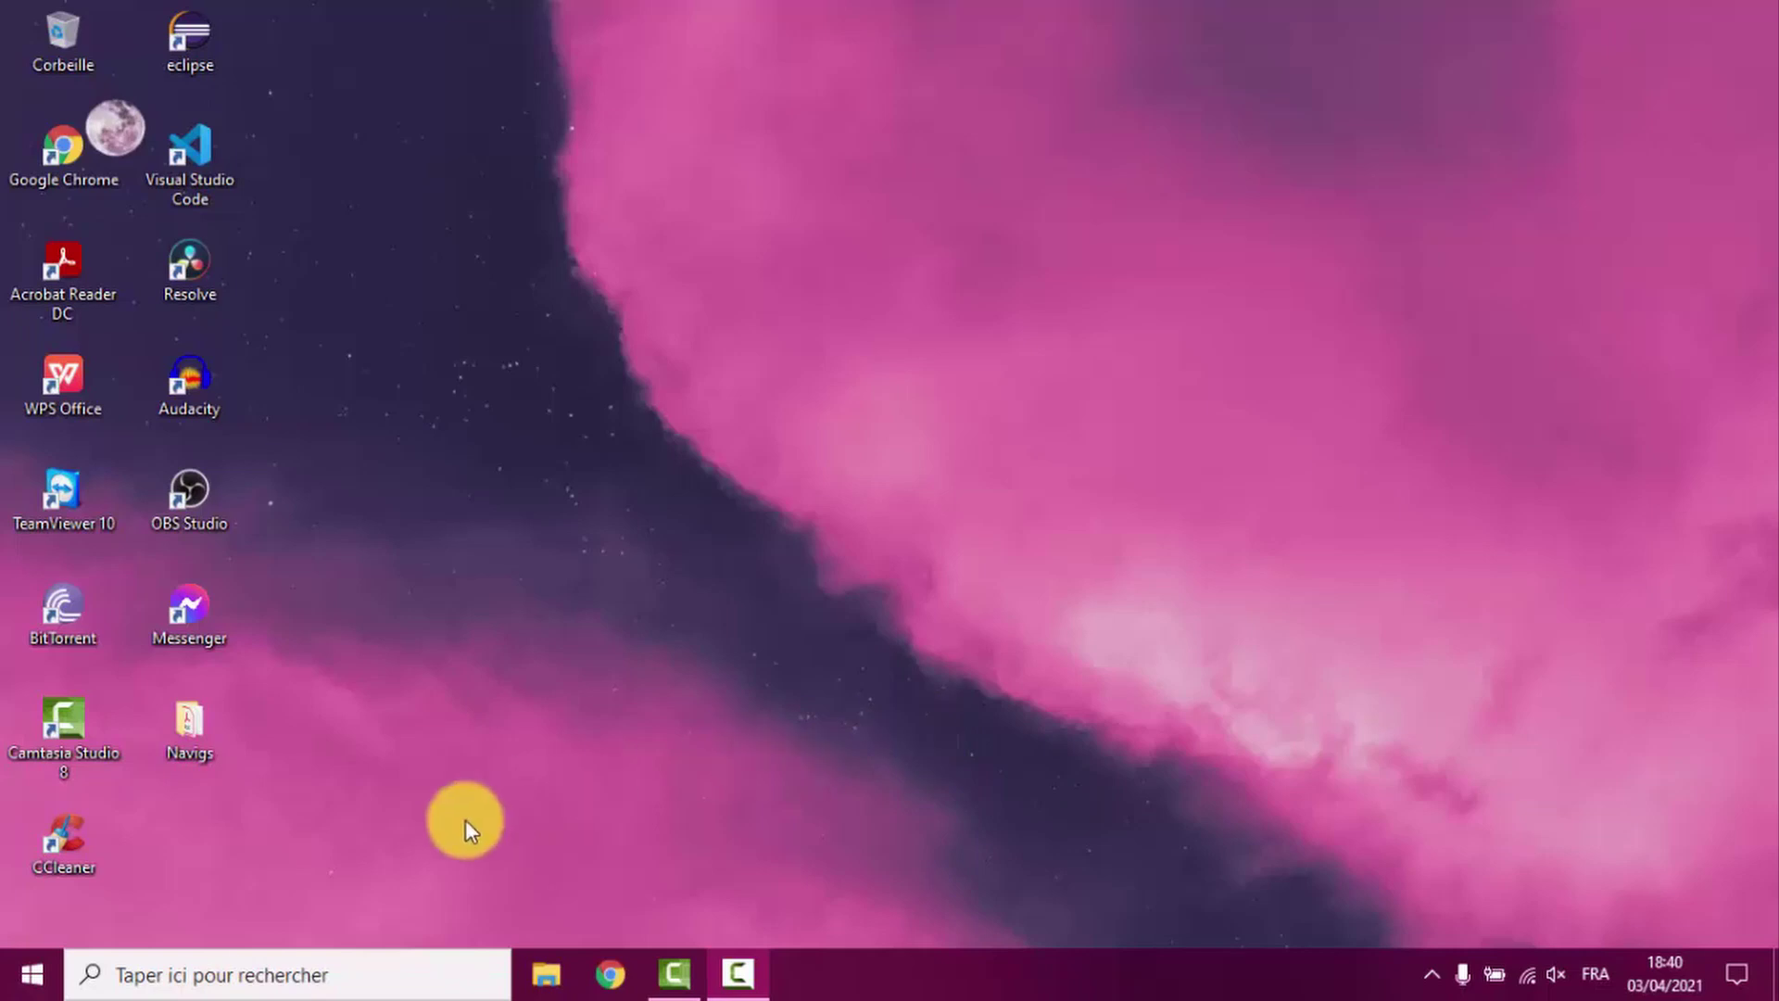
Turn off tips, tricks and suggestions while using Windows in the Notifications et actions system settings.
left_click(33, 981)
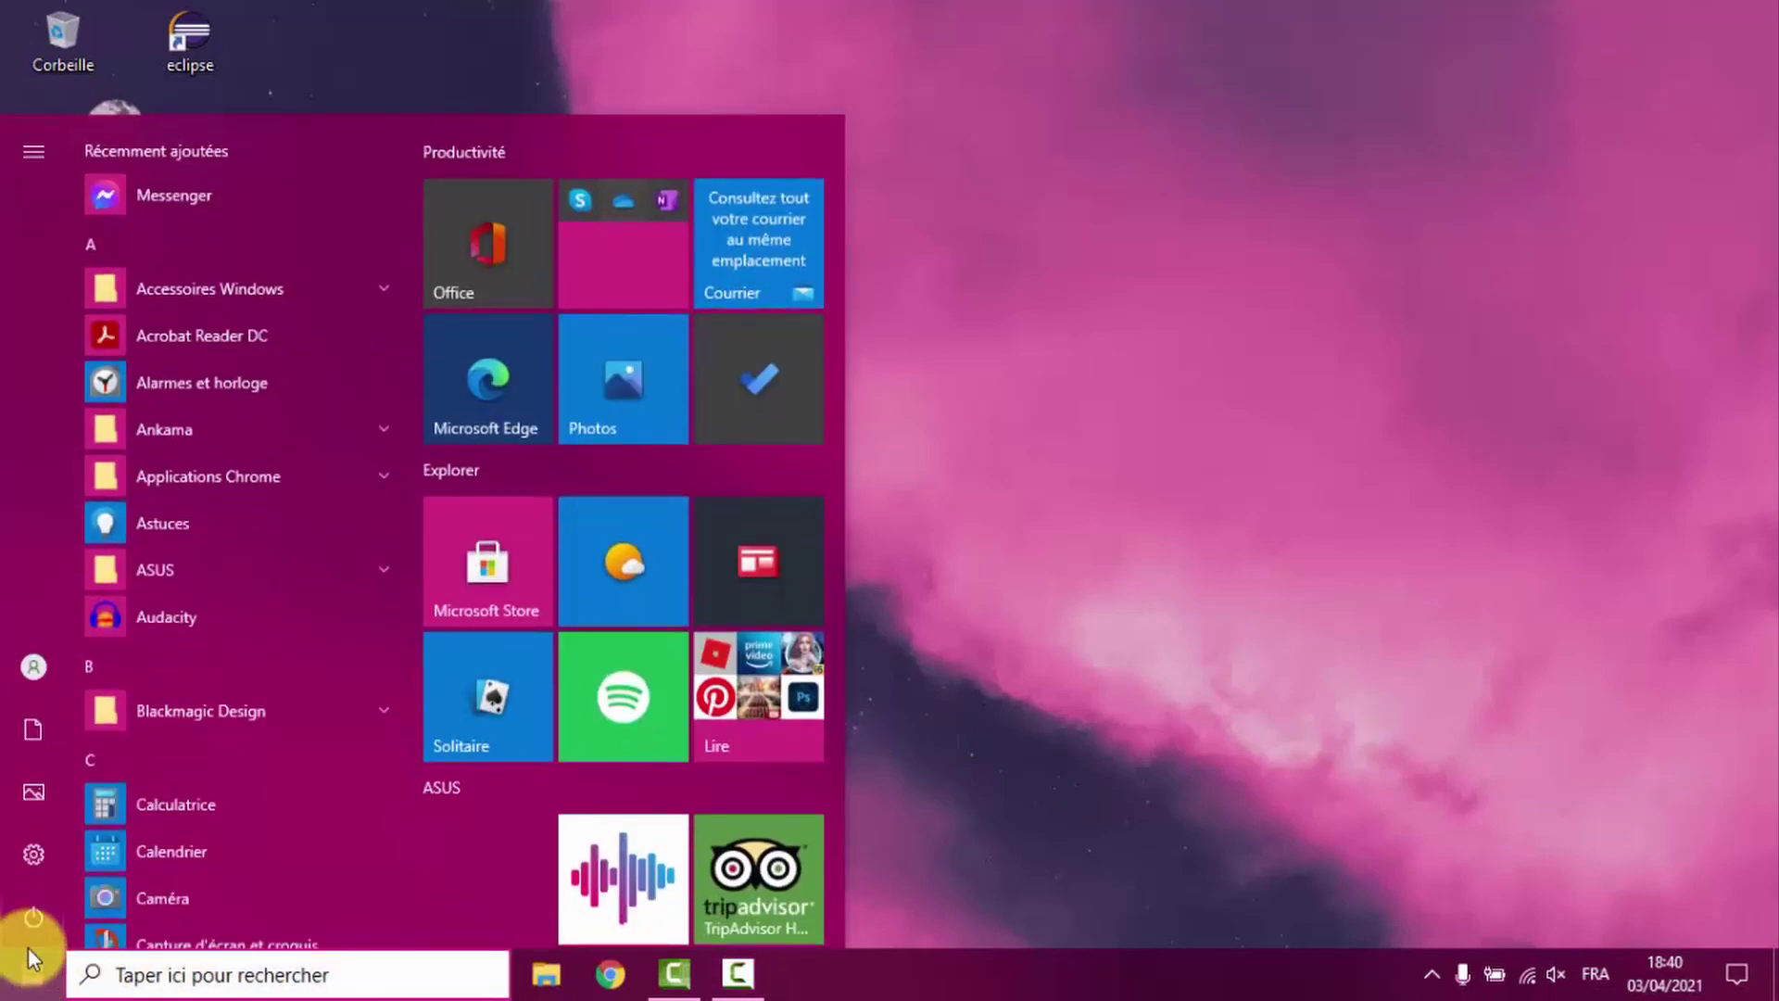
left_click(31, 855)
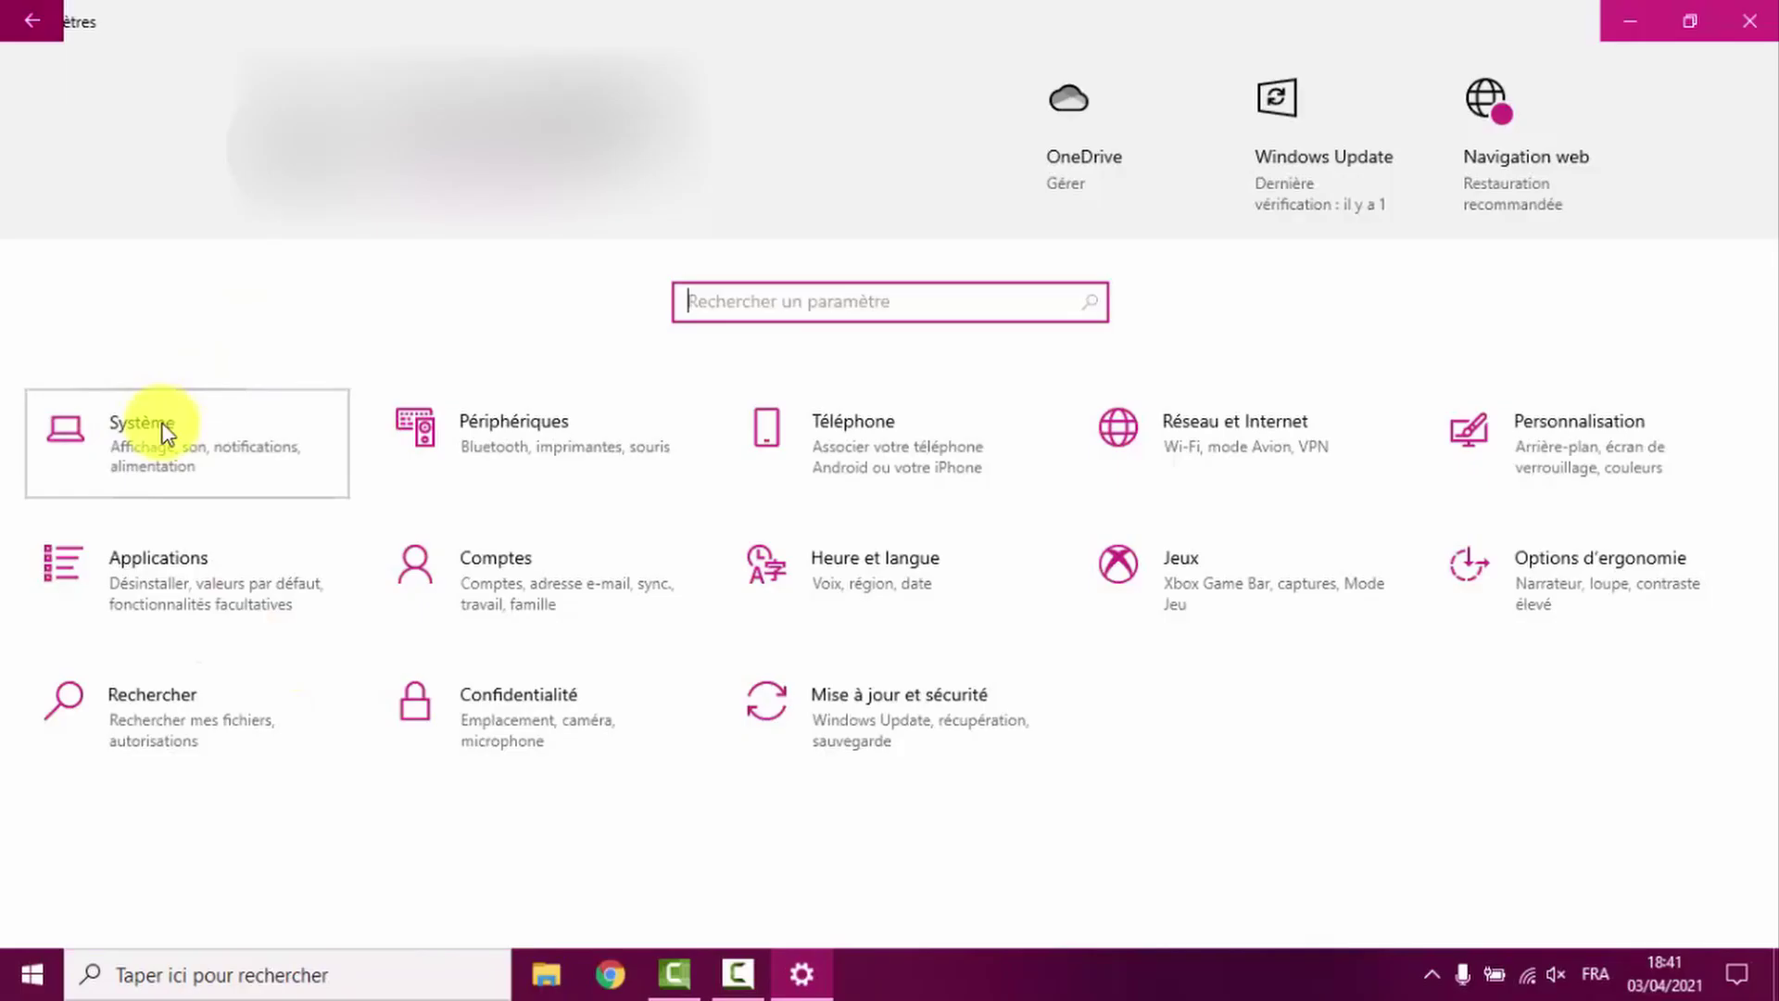
left_click(163, 424)
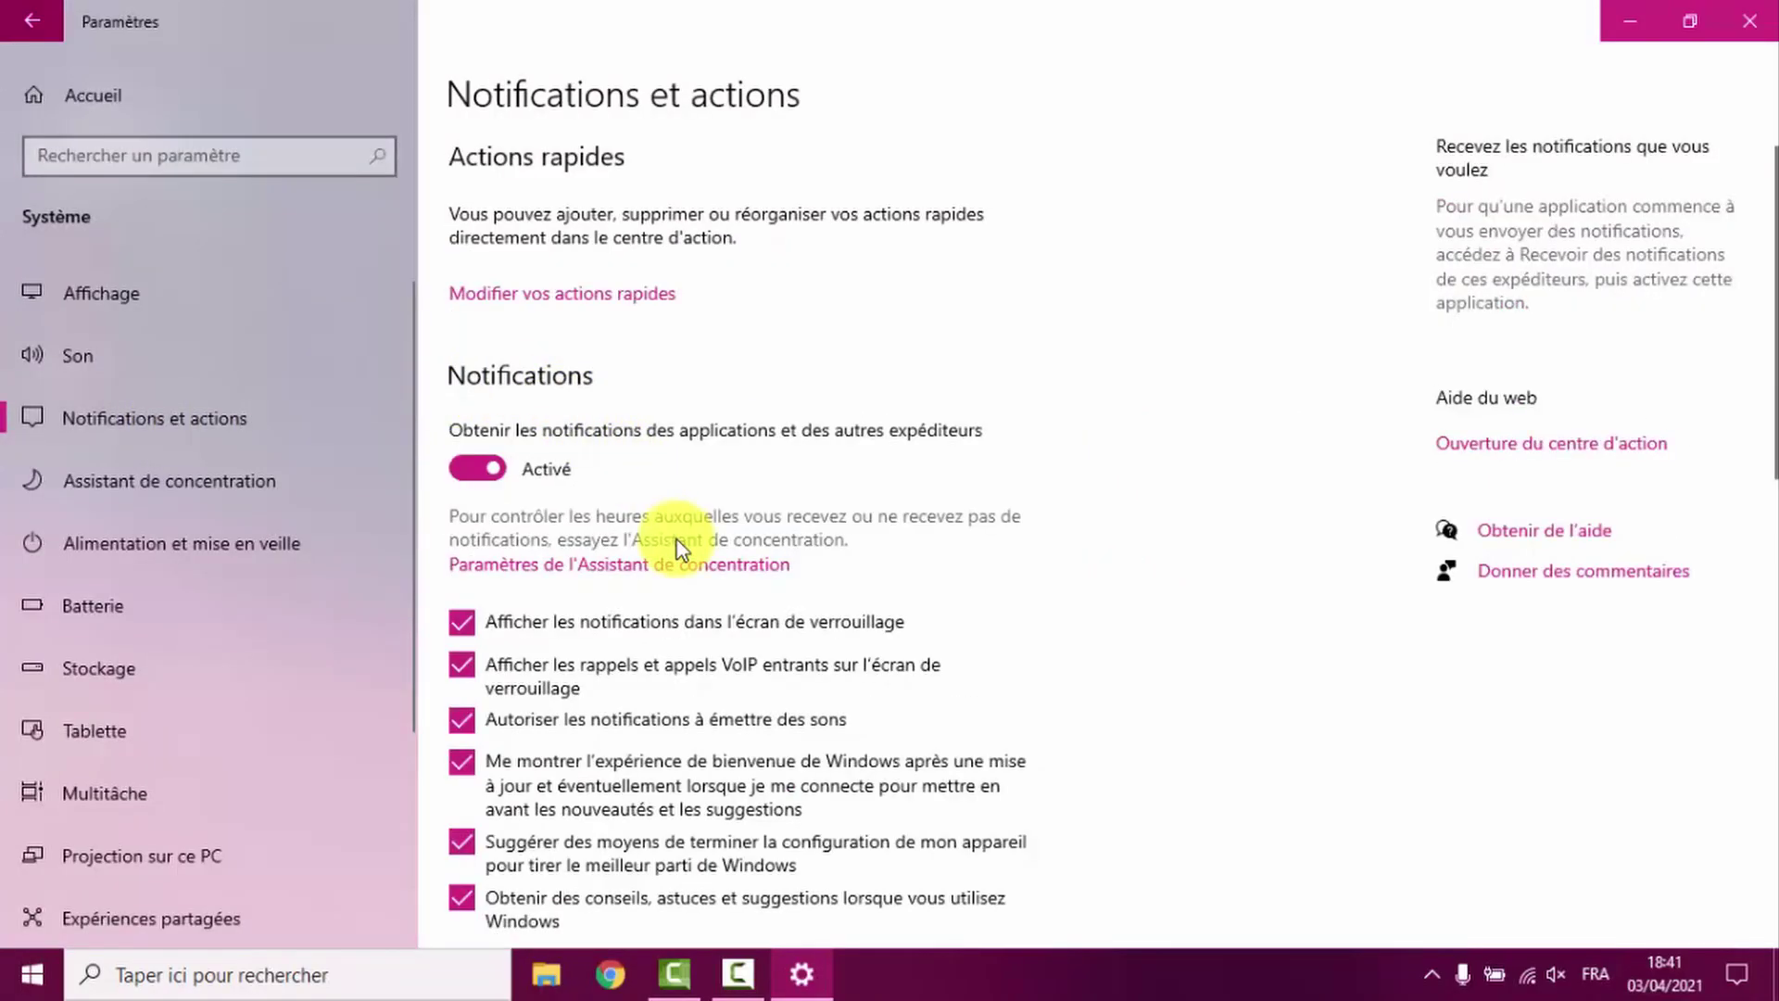
scroll(682, 547, "down", 5)
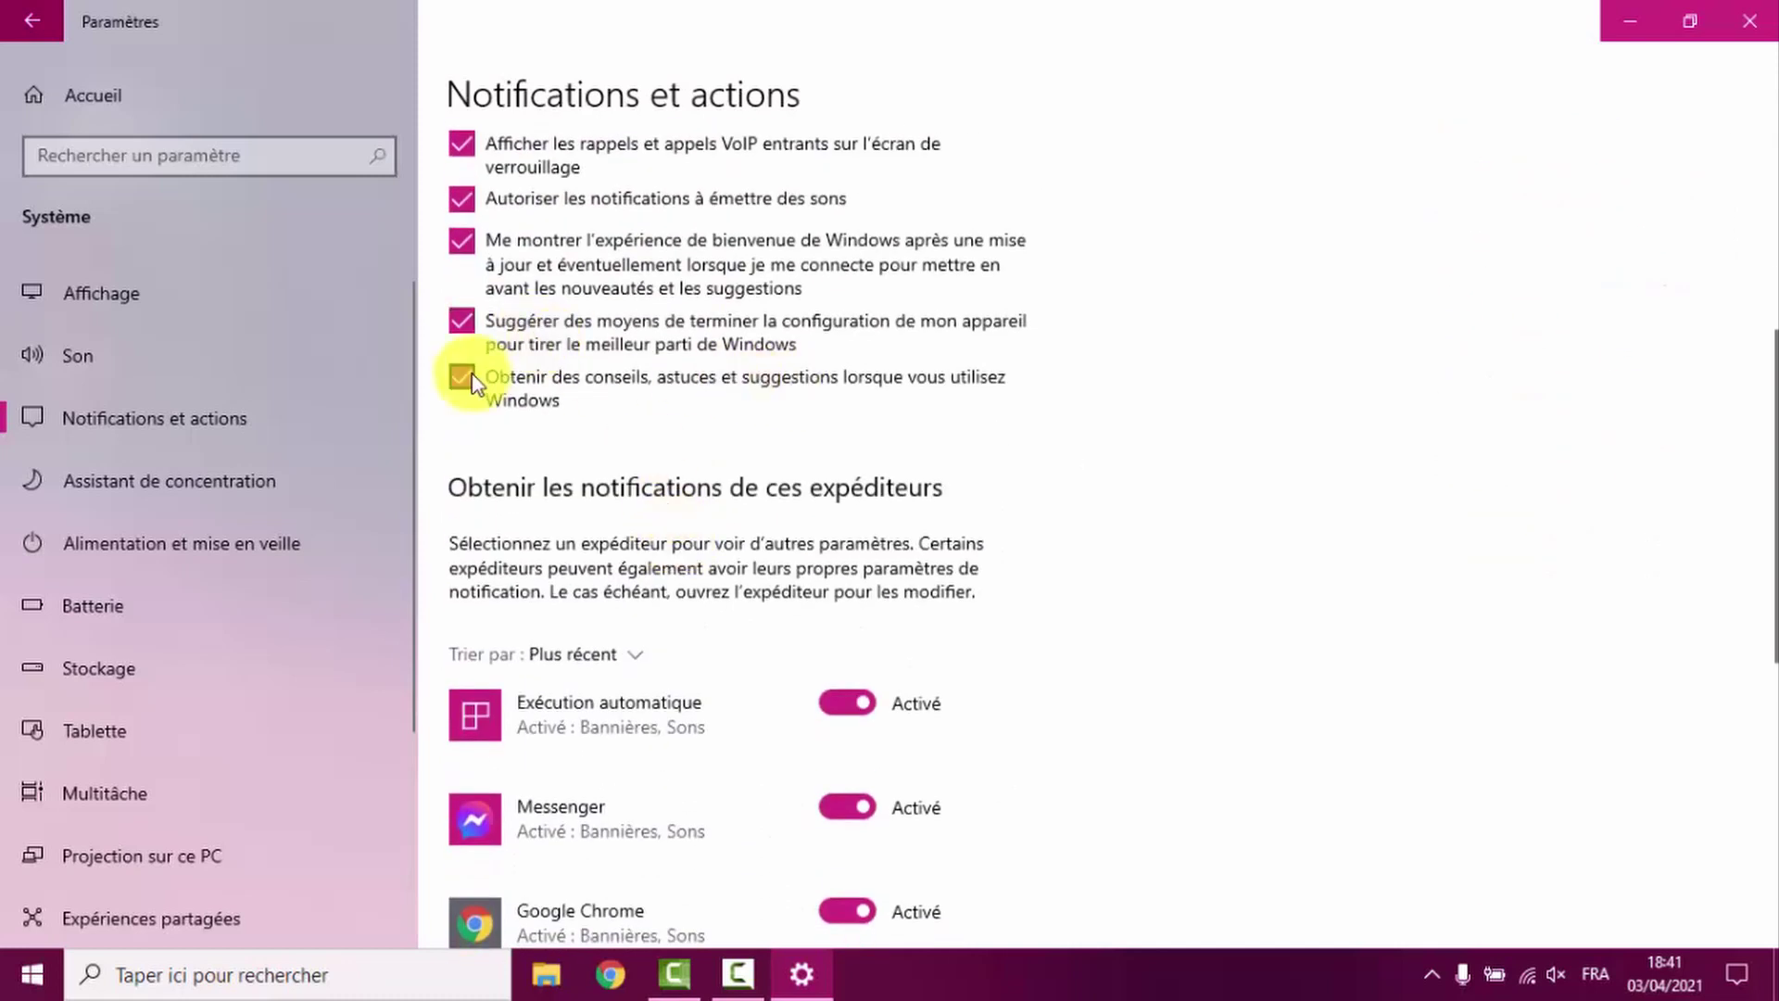
left_click(463, 378)
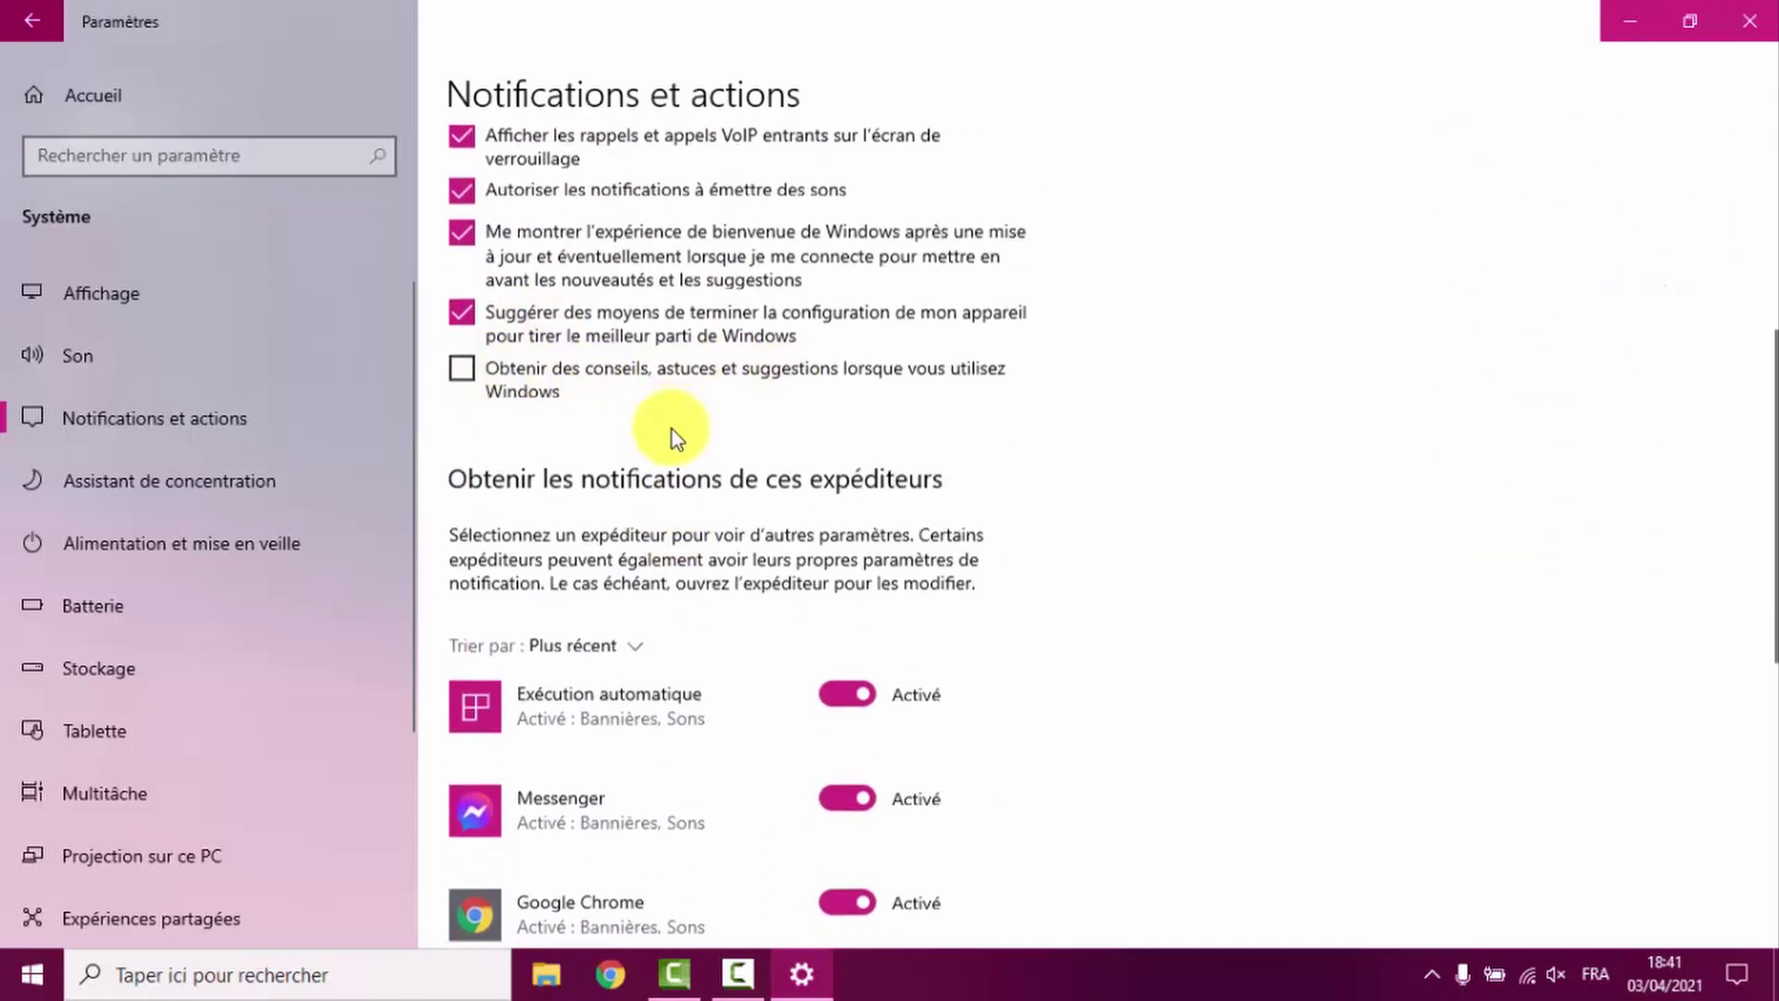
Turn off notifications from Messenger and Google Chrome in the list of senders.
scroll(671, 430, "down", 3)
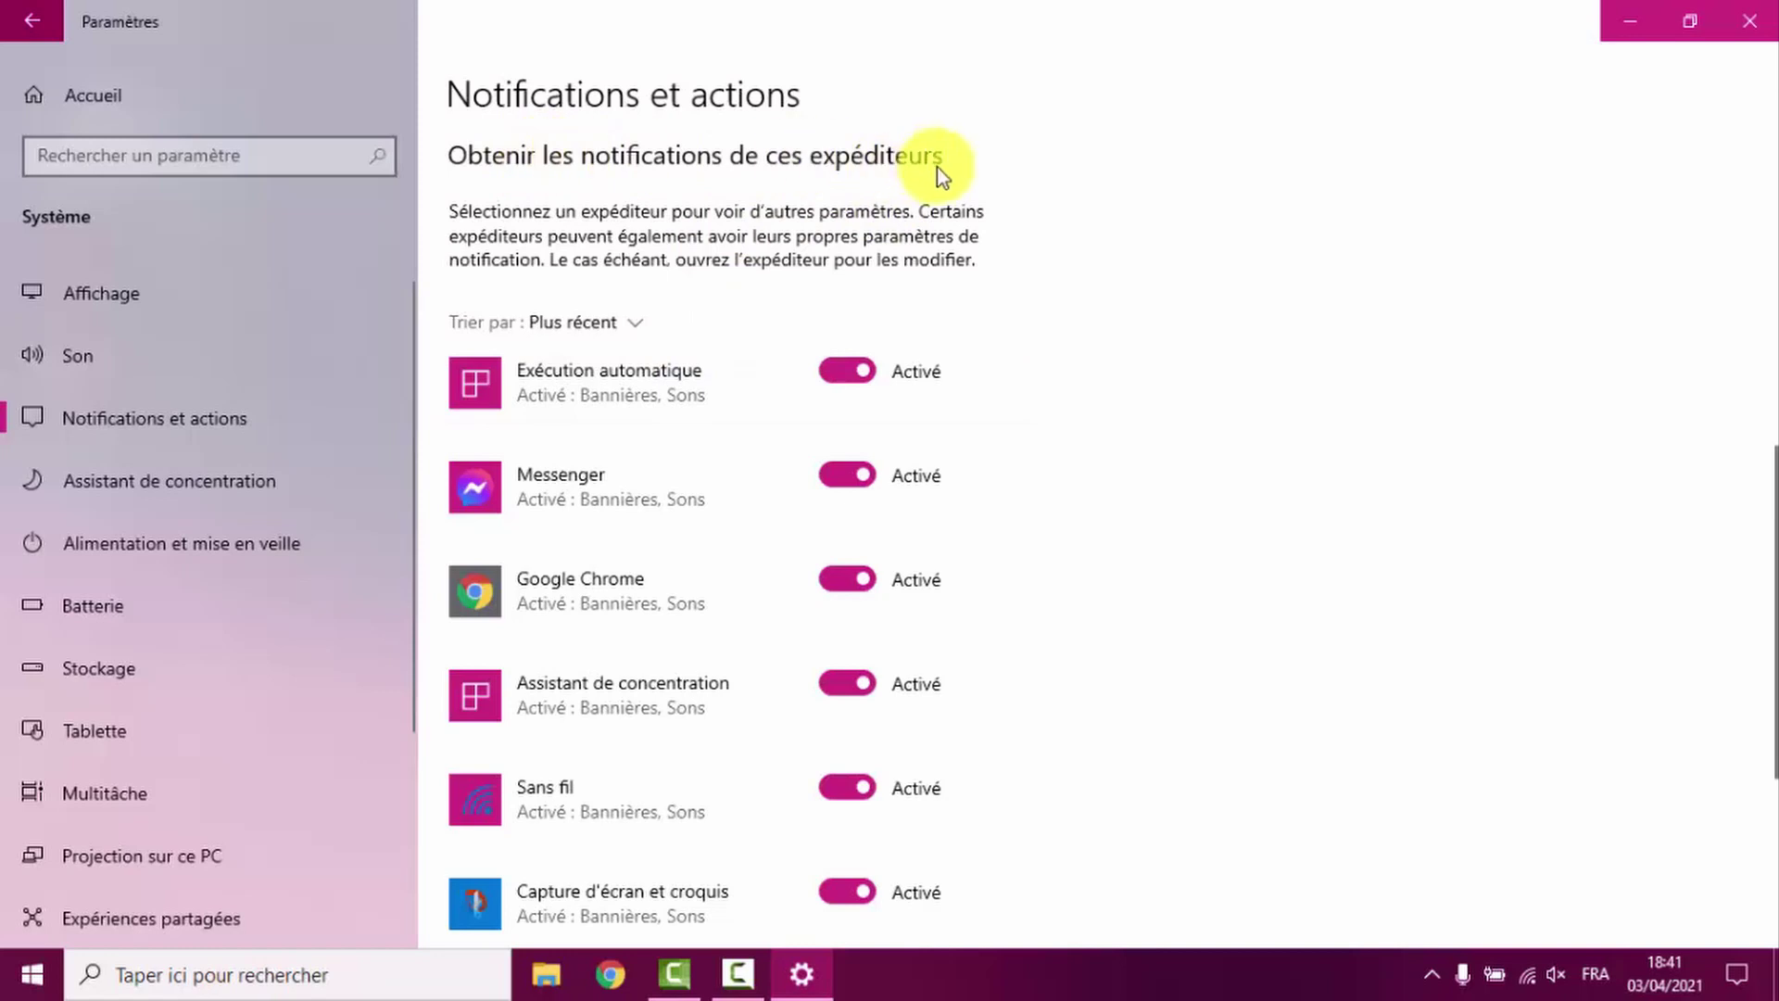
left_click(858, 478)
left_click(865, 593)
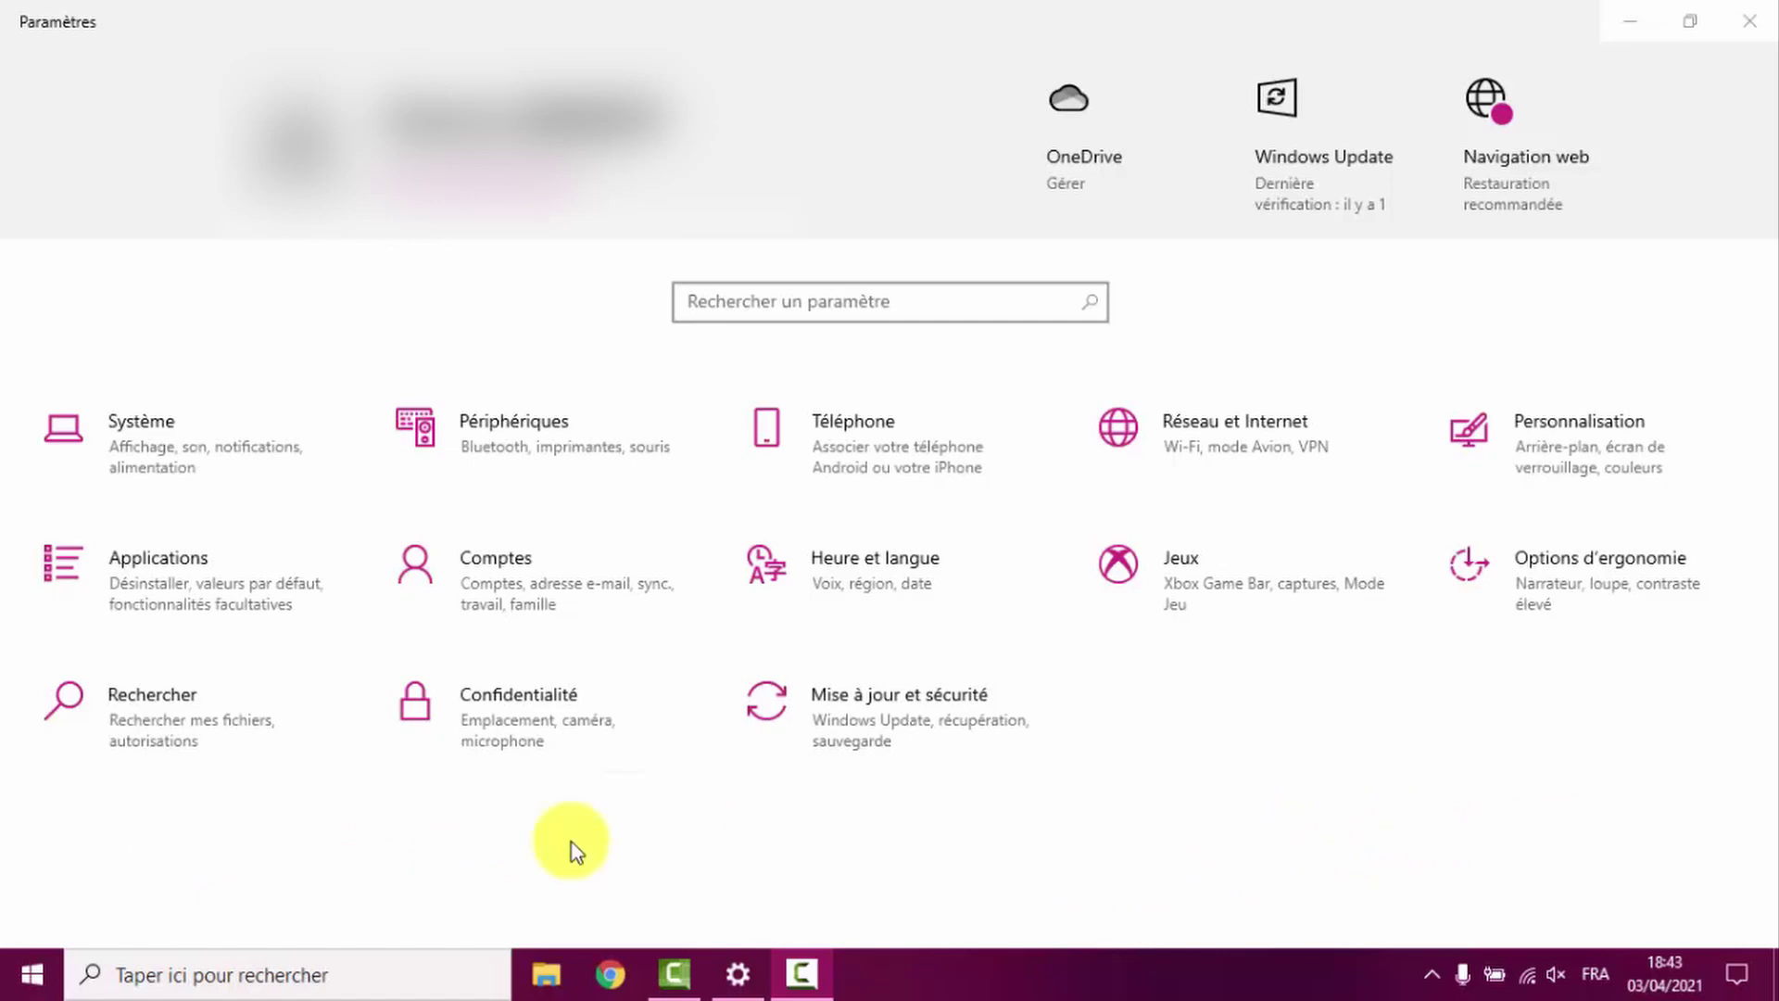
Show all storage categories for drive C: in the Stockage settings and open Fichiers temporaires.
left_click(148, 421)
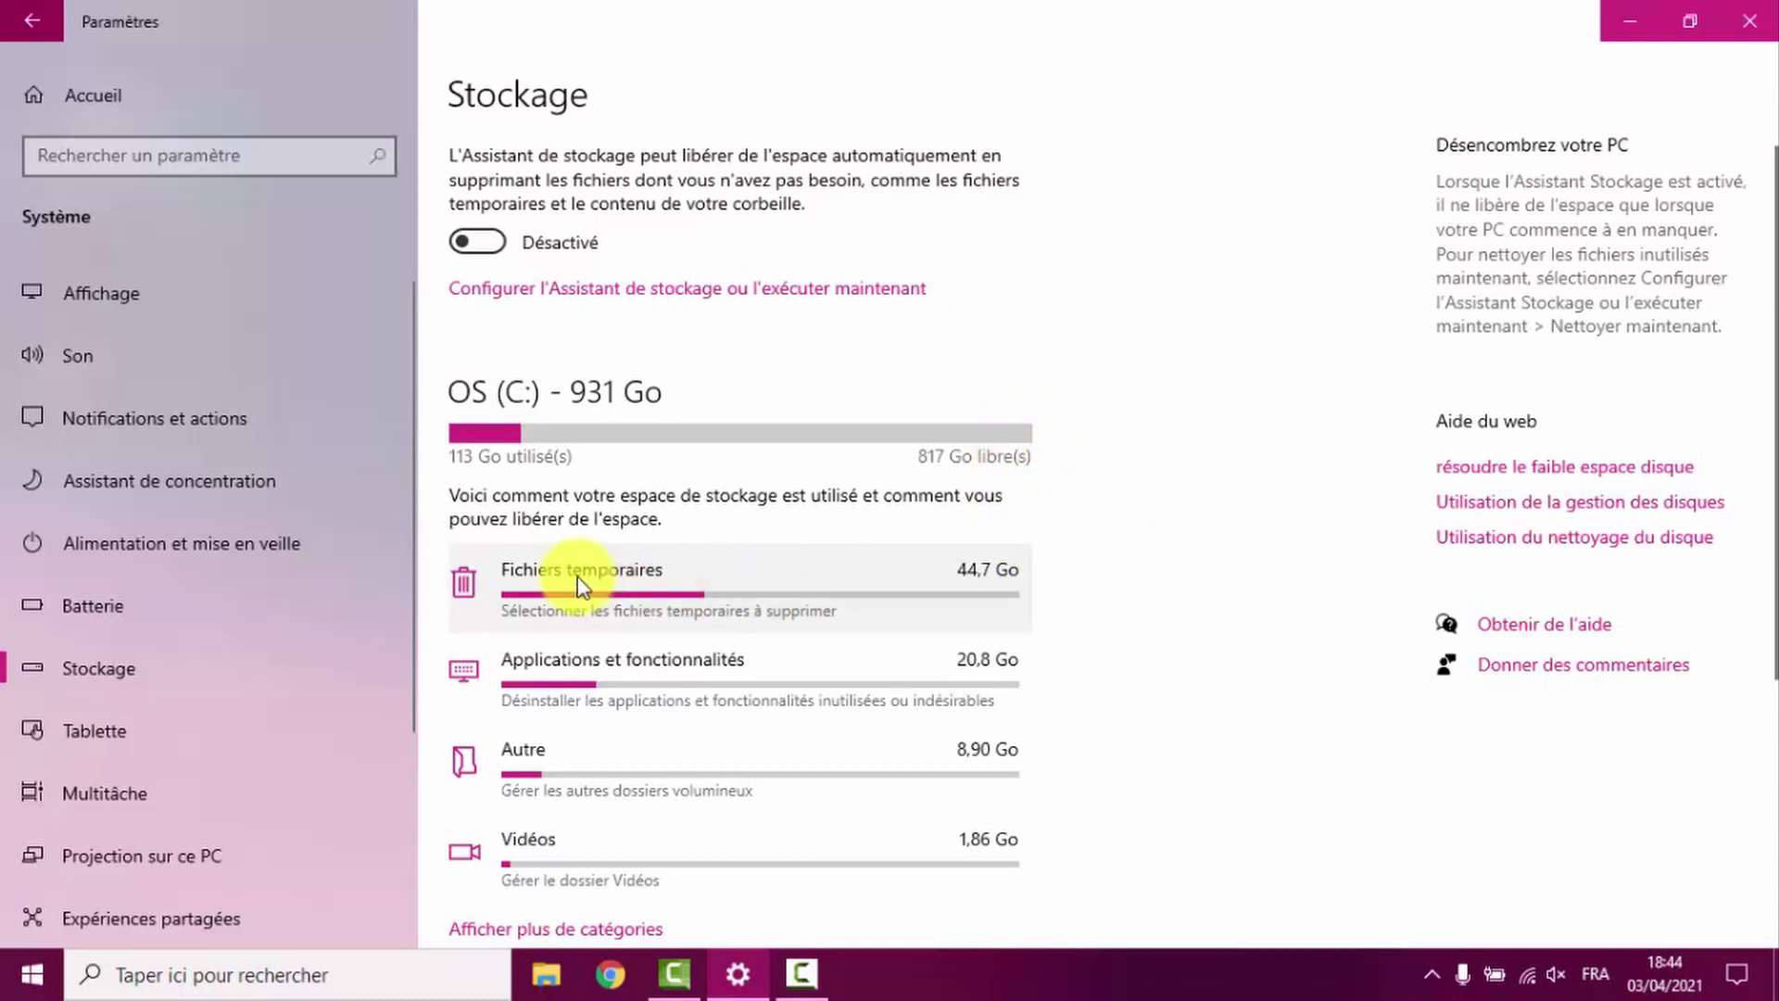
scroll(579, 583, "down", 2)
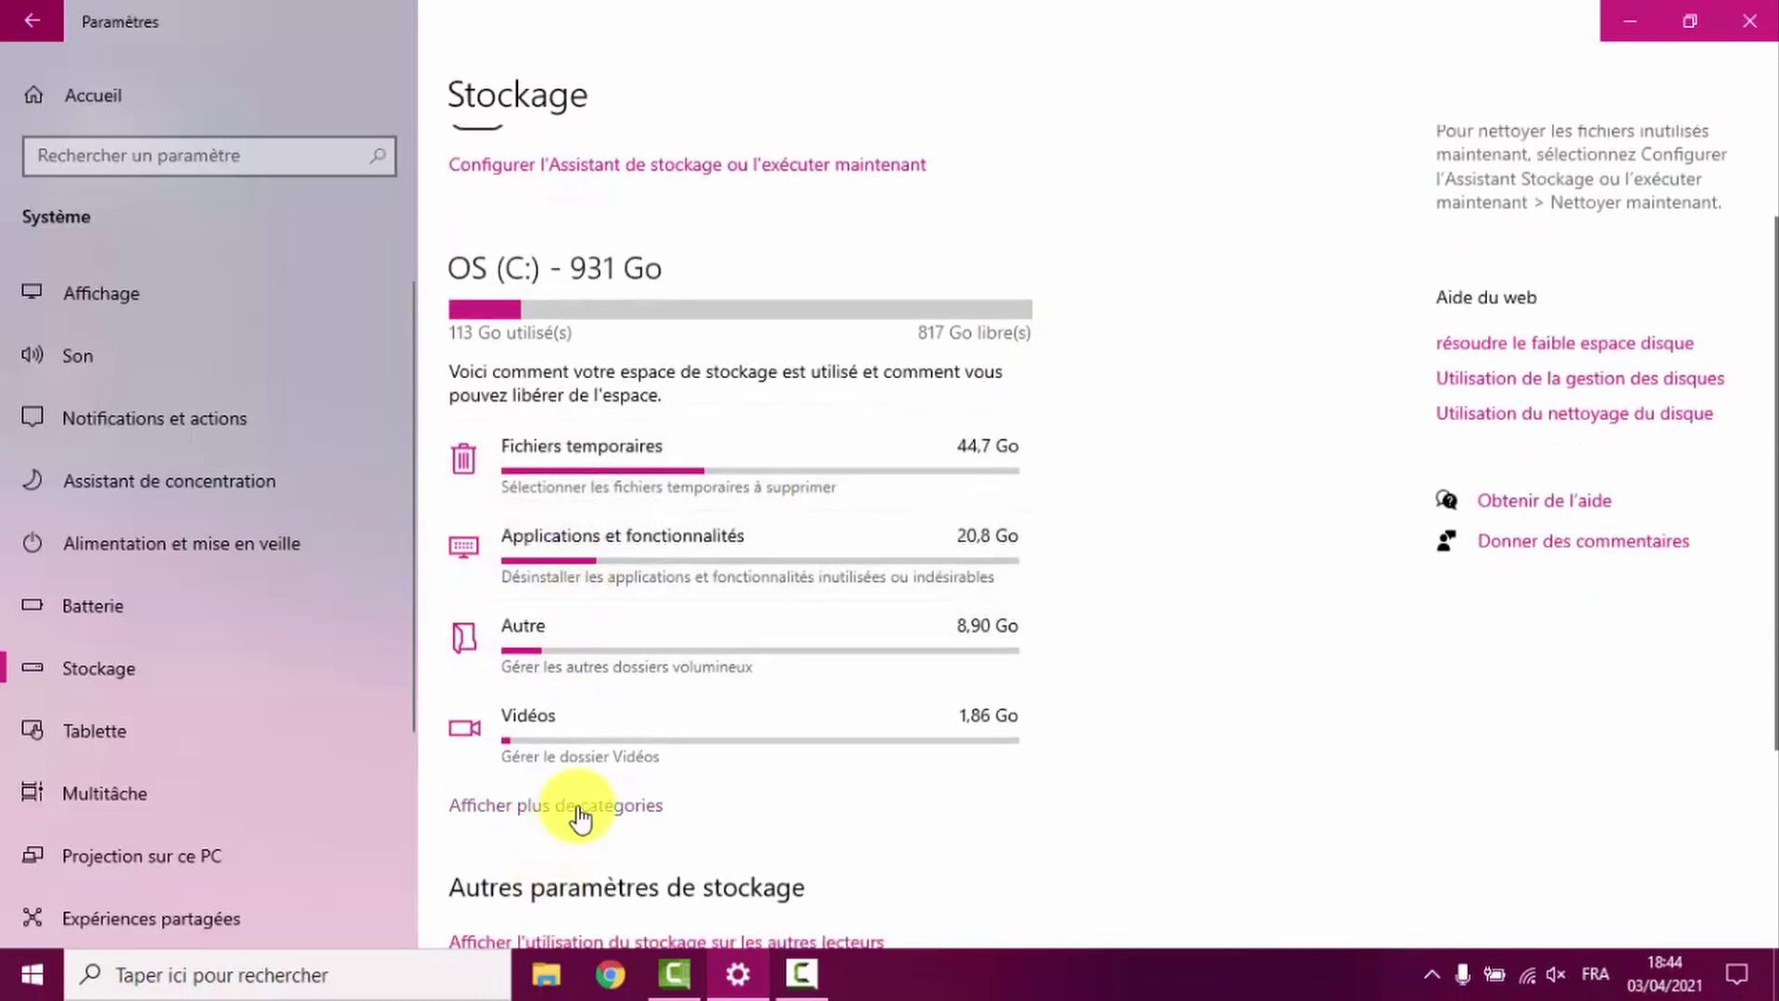
left_click(580, 807)
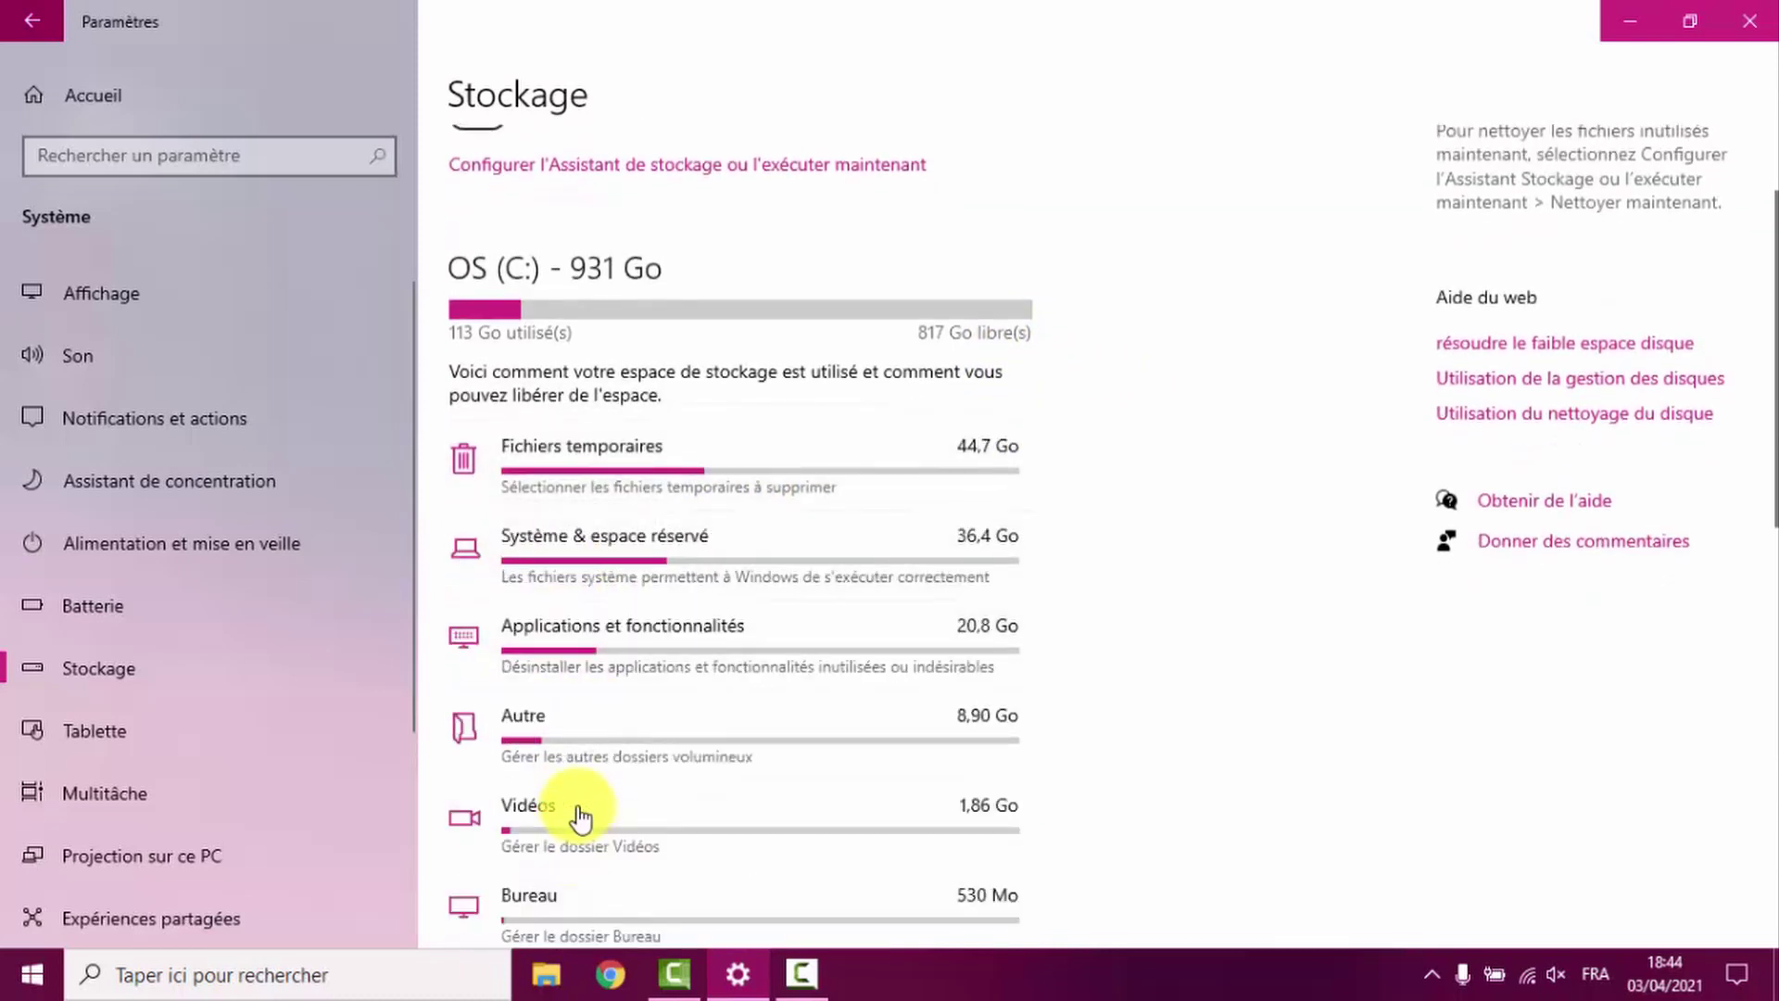
left_click(598, 461)
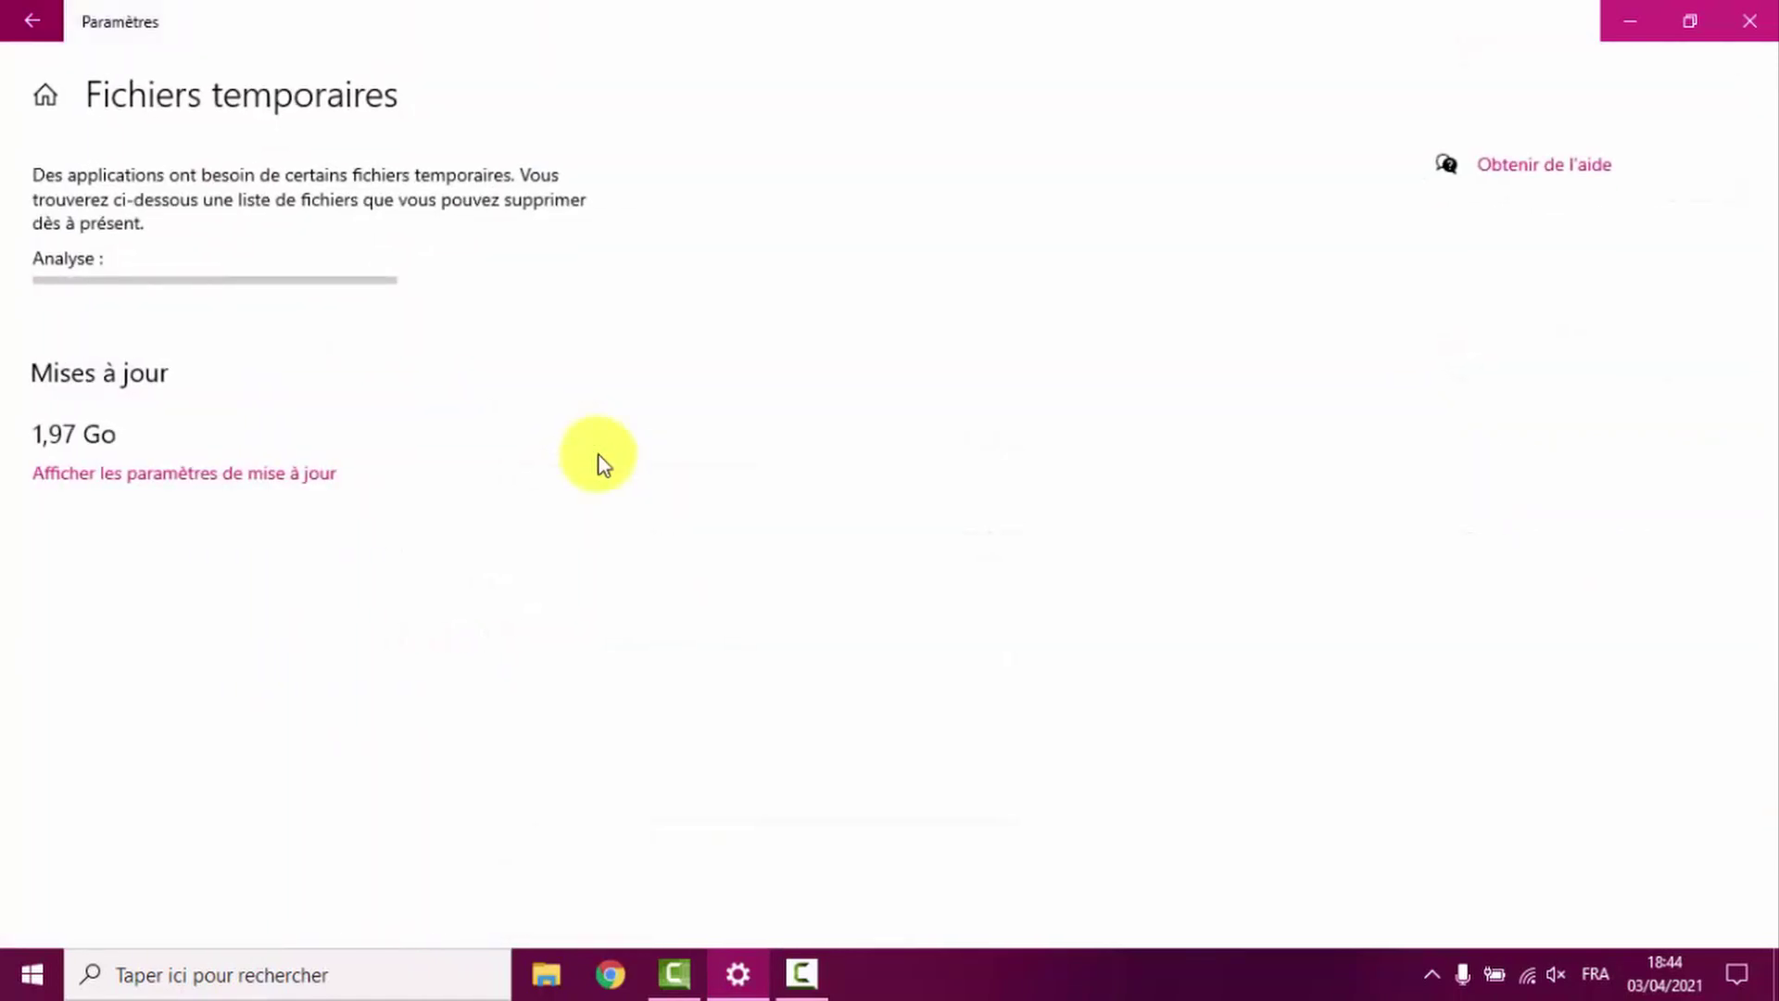
Leave Téléchargements out of the temporary files selected for deletion and review the remaining categories.
left_click(46, 403)
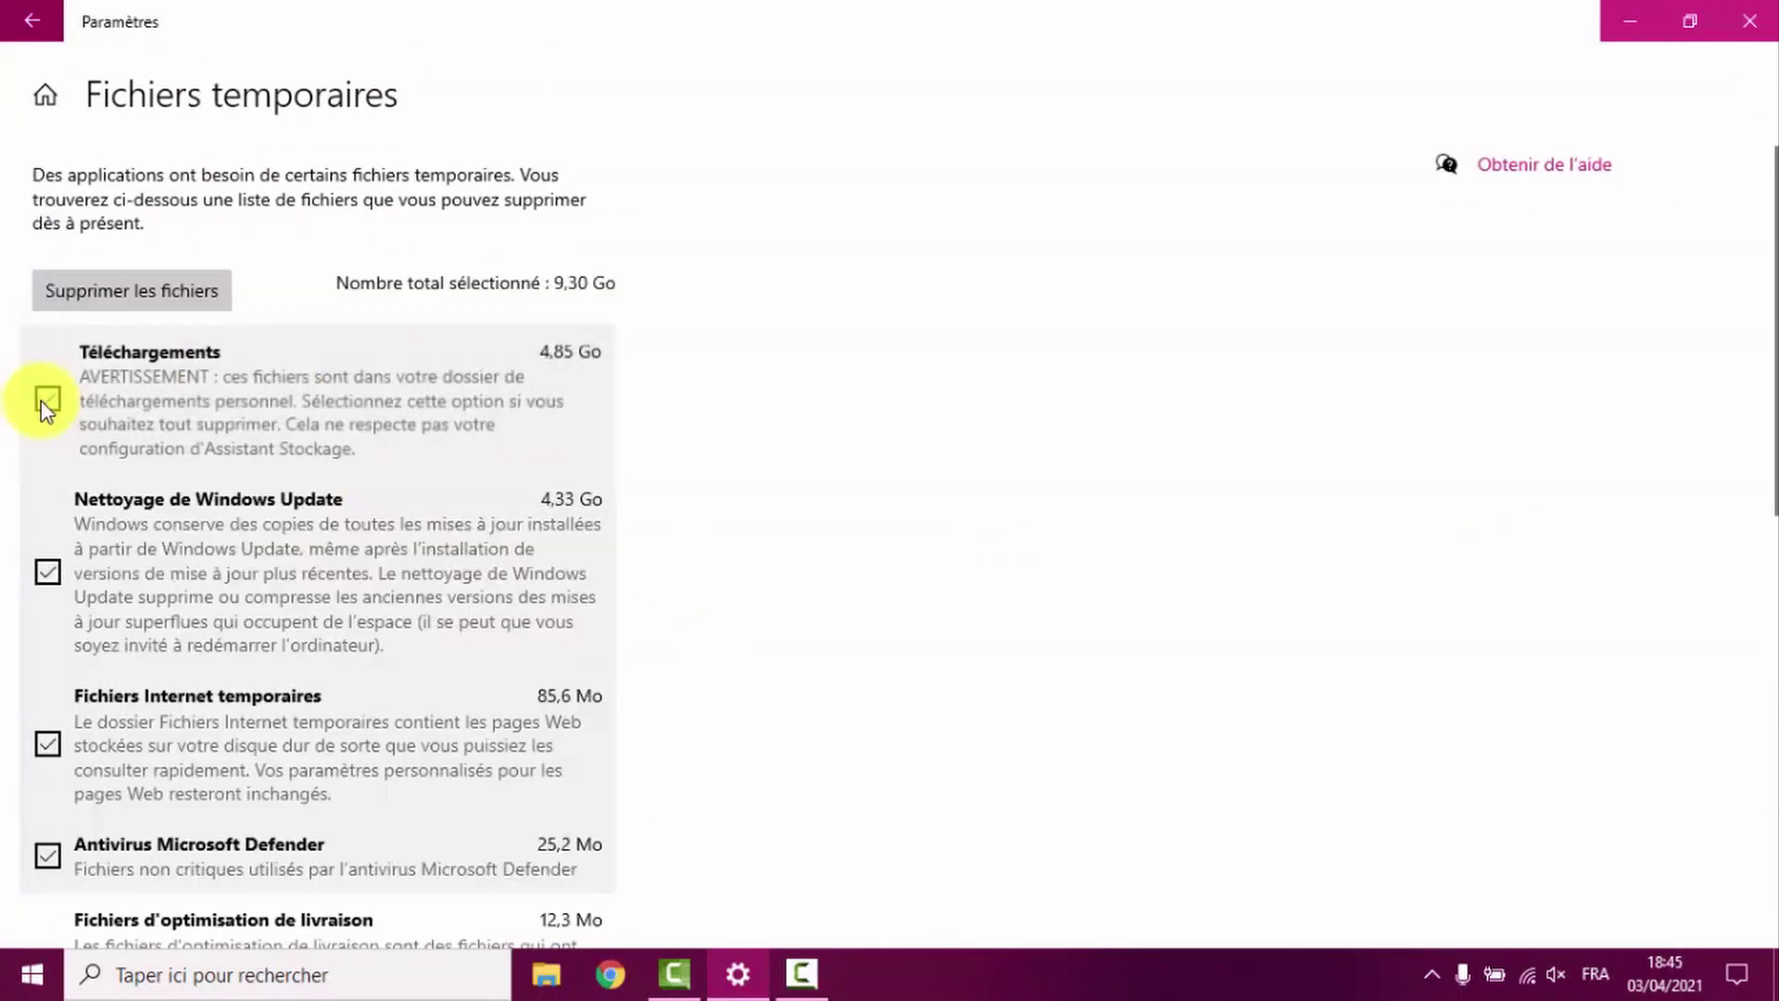
left_click(64, 397)
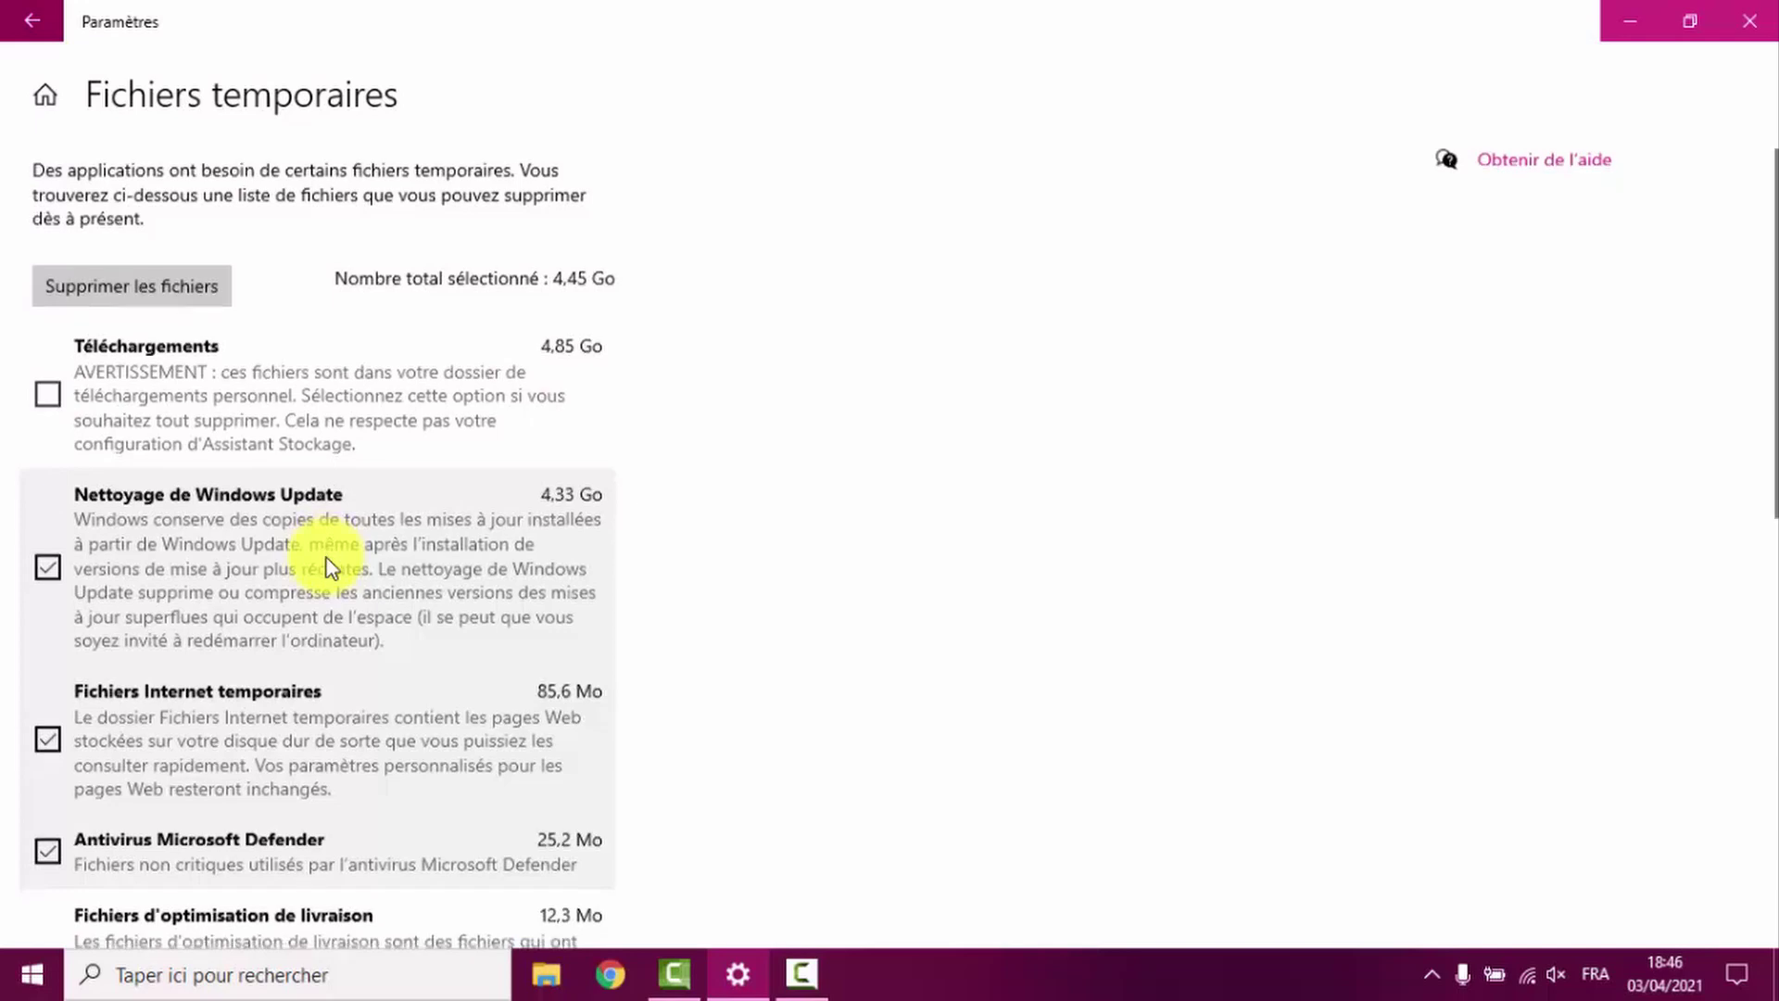
scroll(329, 567, "down", 8)
scroll(329, 567, "up", 5)
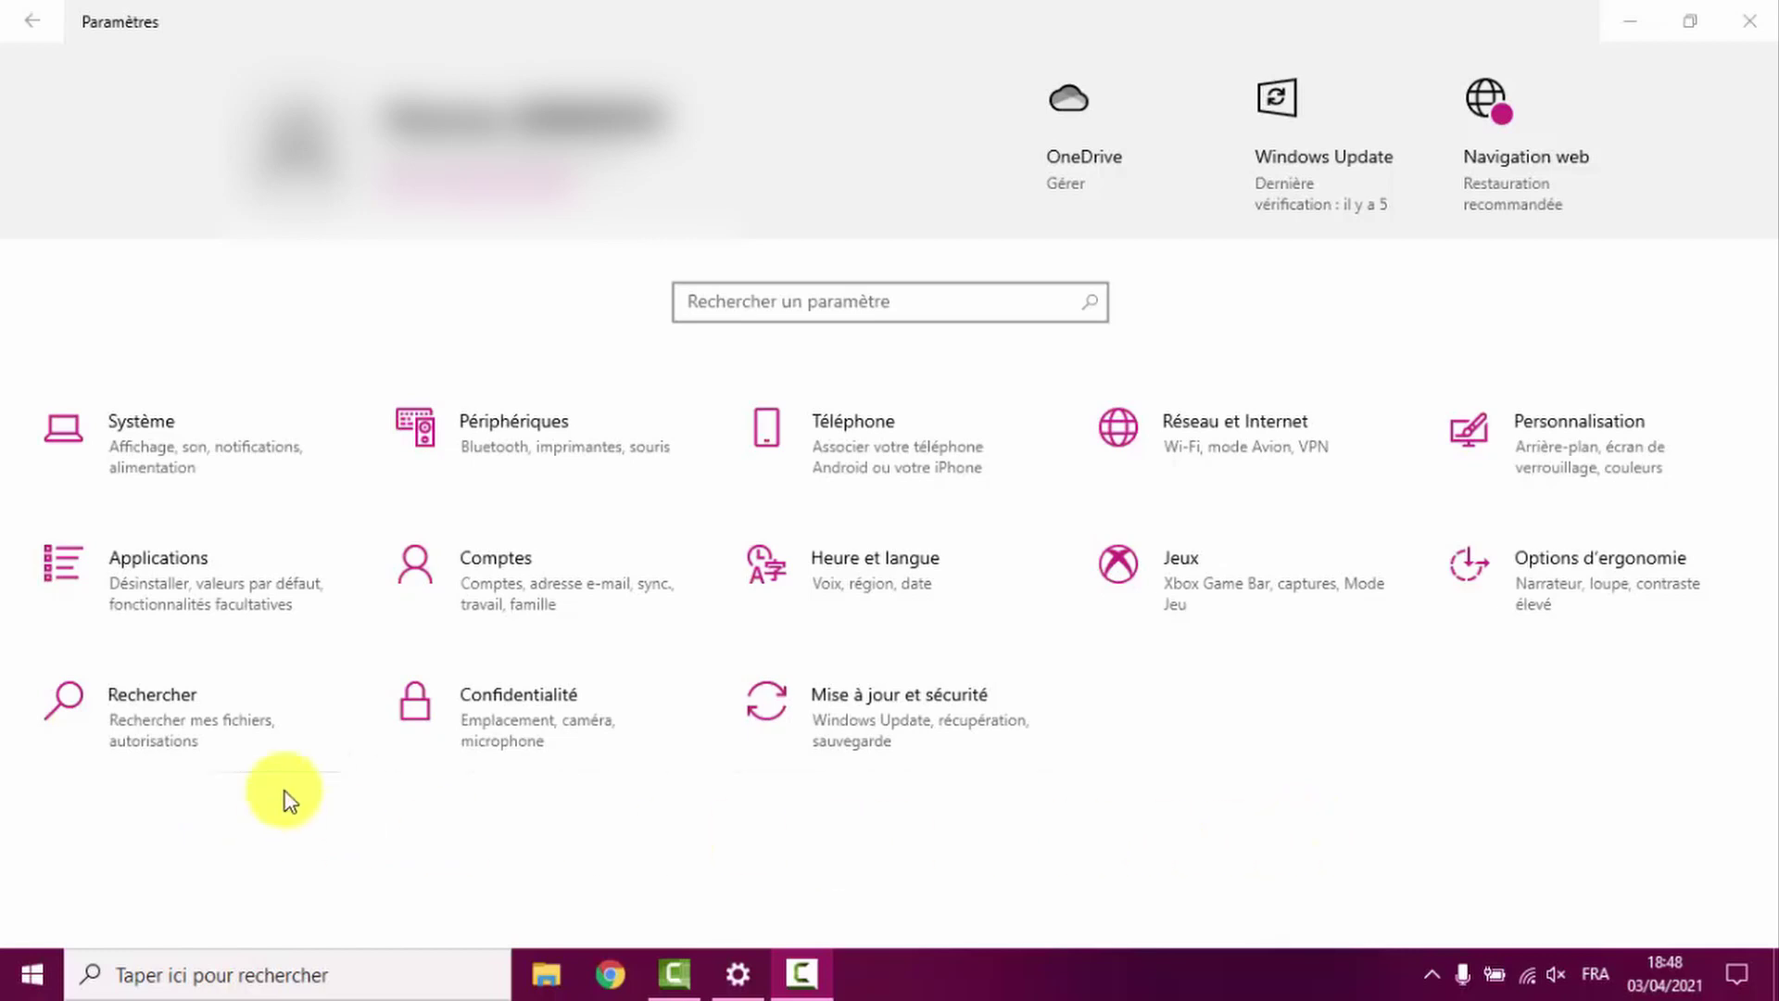
Open the drive optimization tool (Optimiser les lecteurs) from the system's Stockage settings.
left_click(148, 441)
left_click(118, 697)
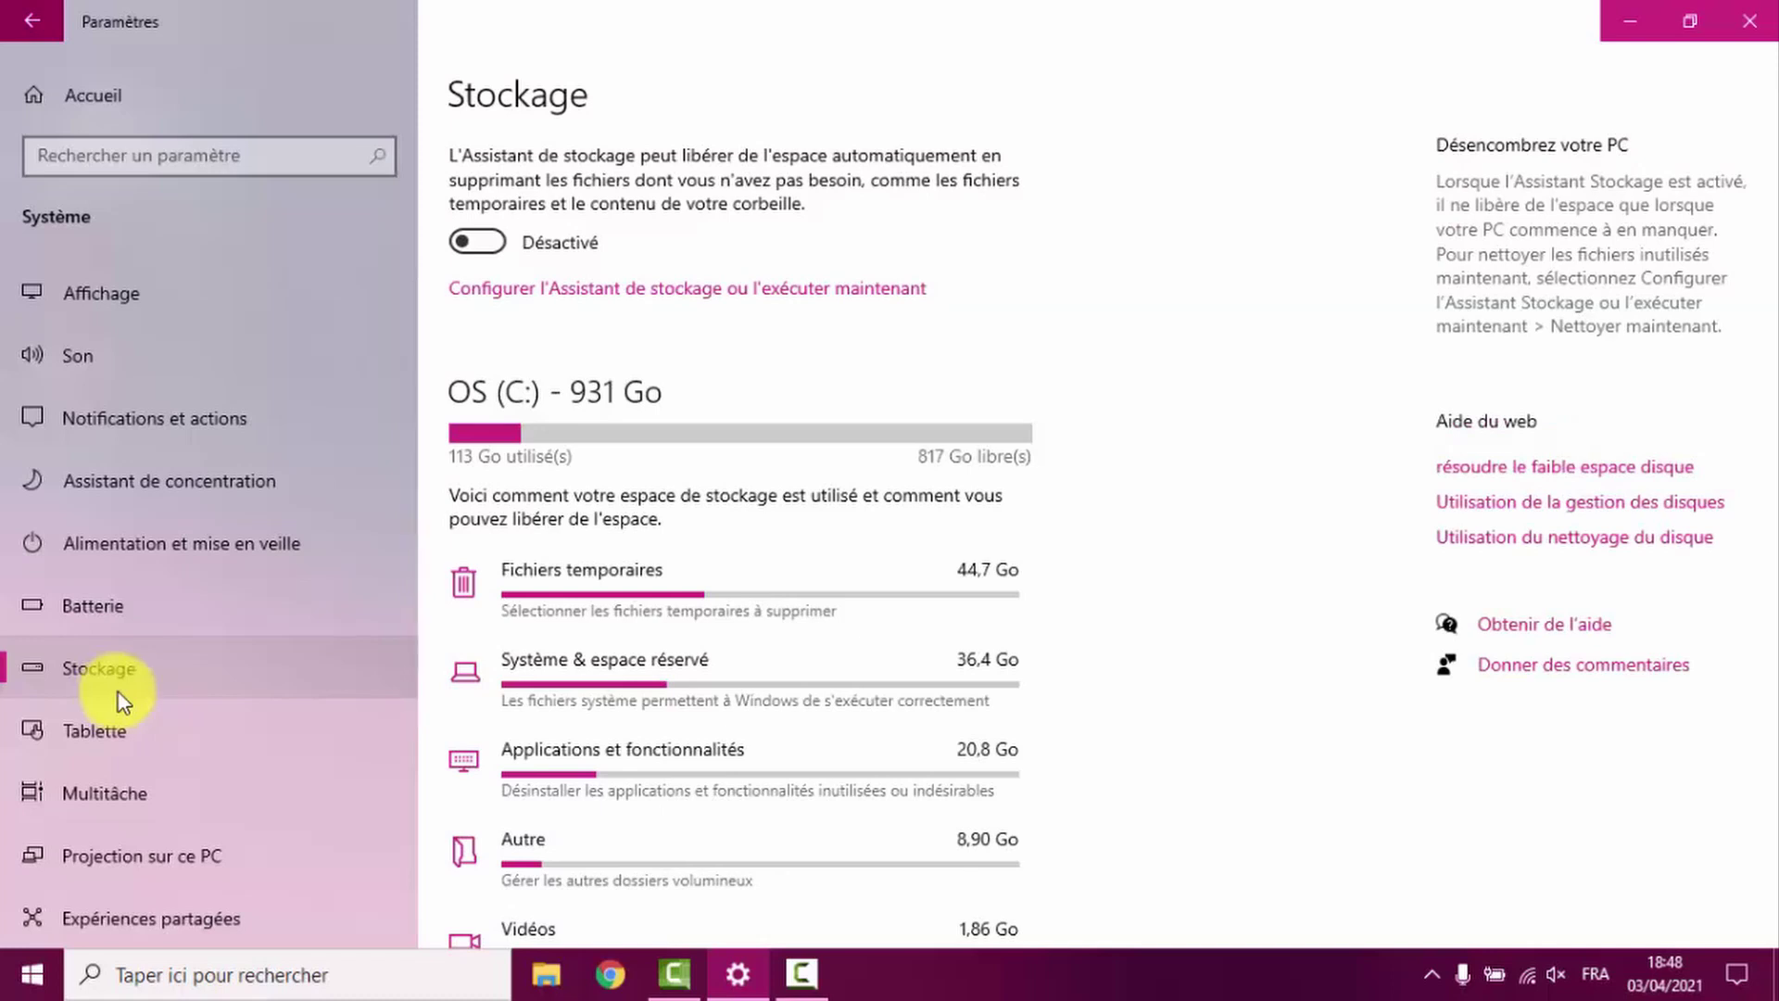
scroll(774, 604, "down", 10)
scroll(774, 604, "down", 3)
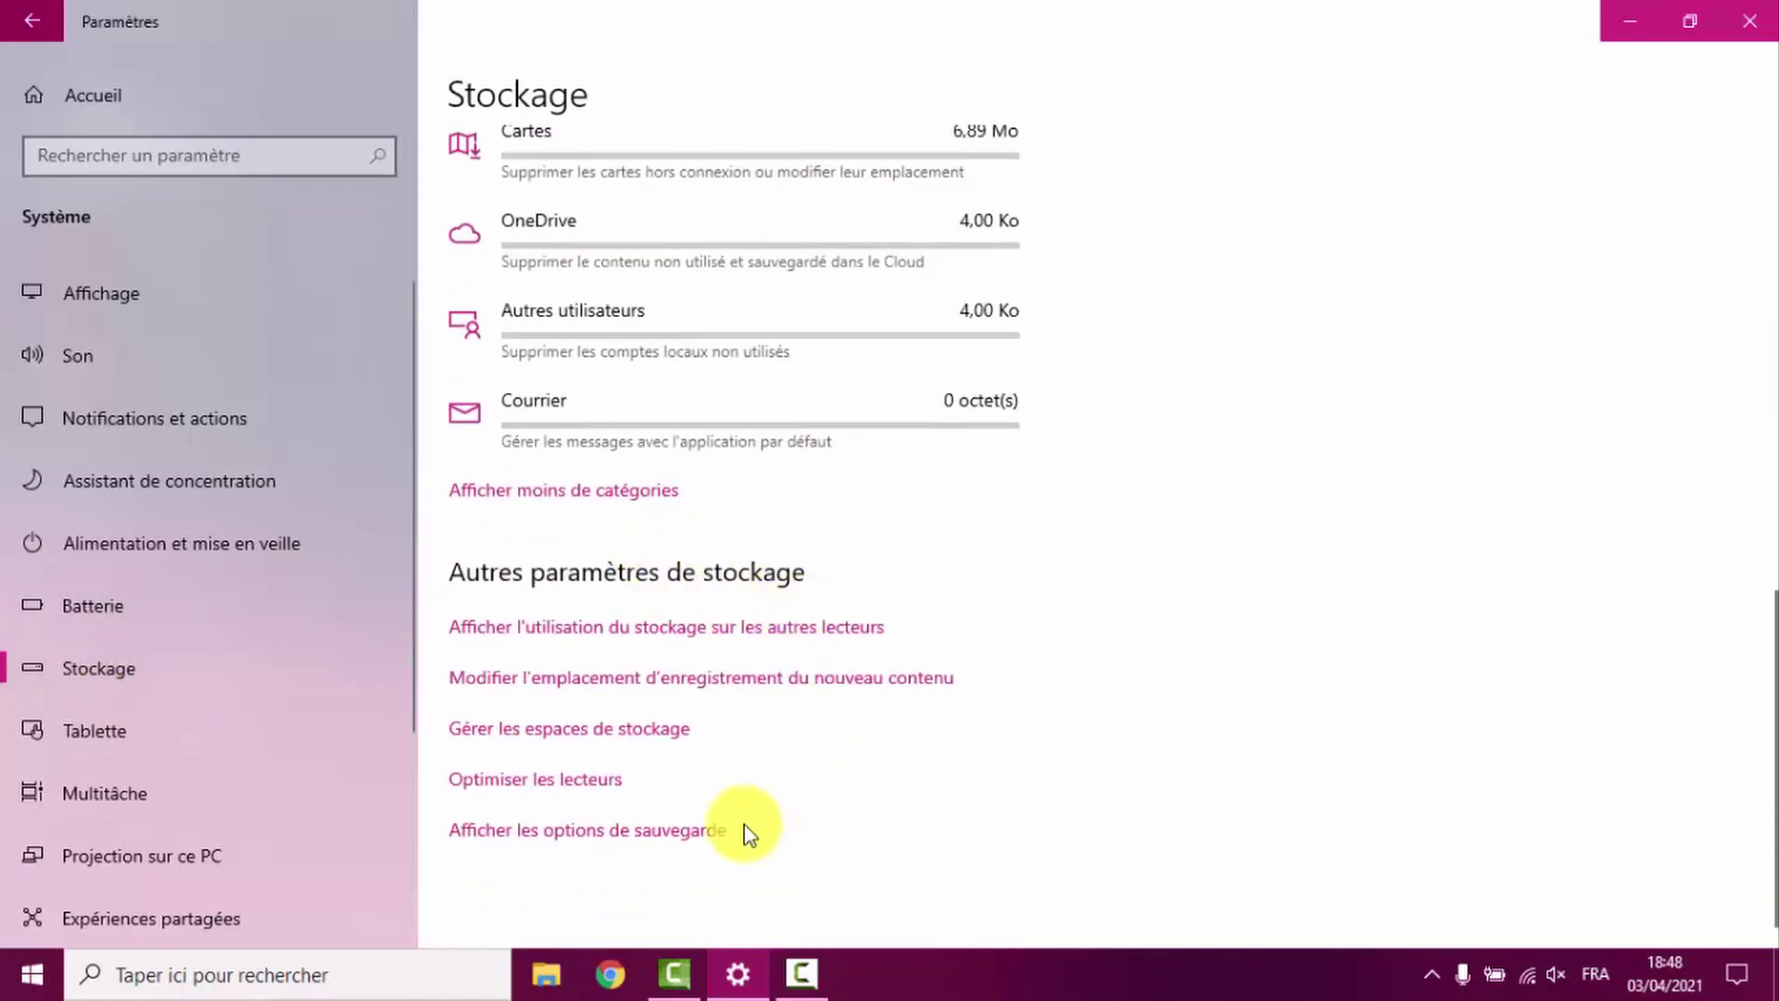
left_click(556, 786)
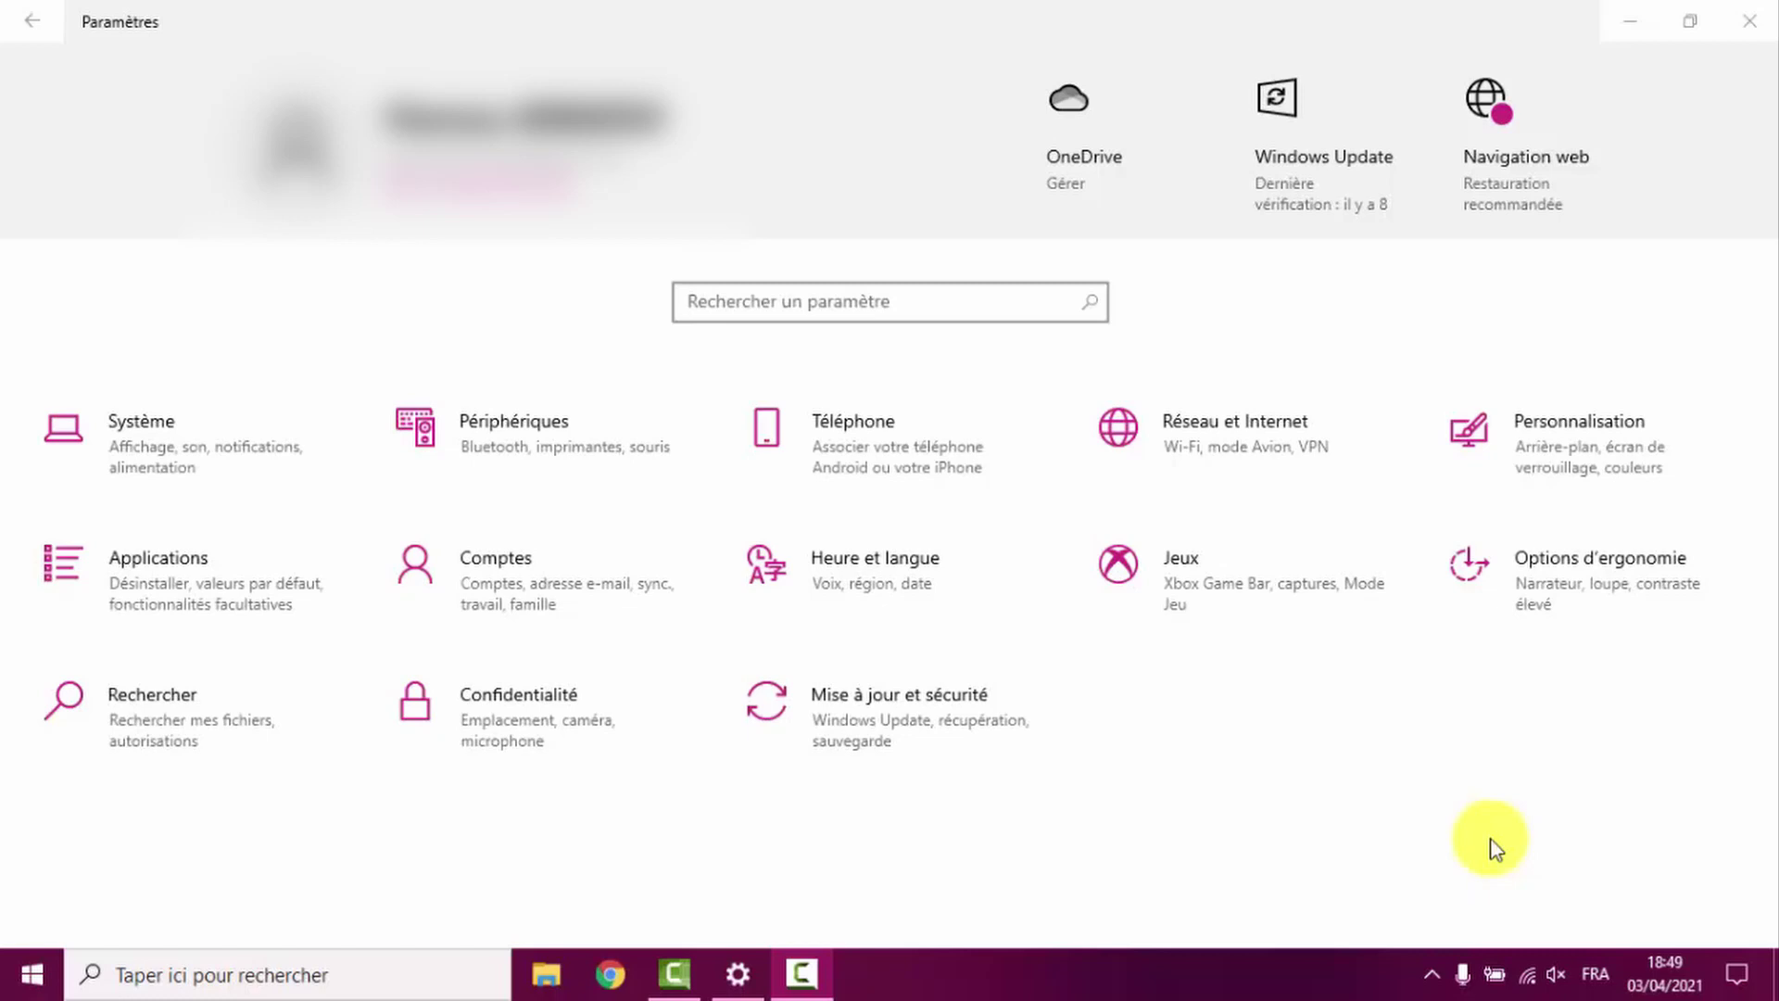
Open the advanced system settings (Paramètres système avancés) by way of the Informations système page.
left_click(204, 425)
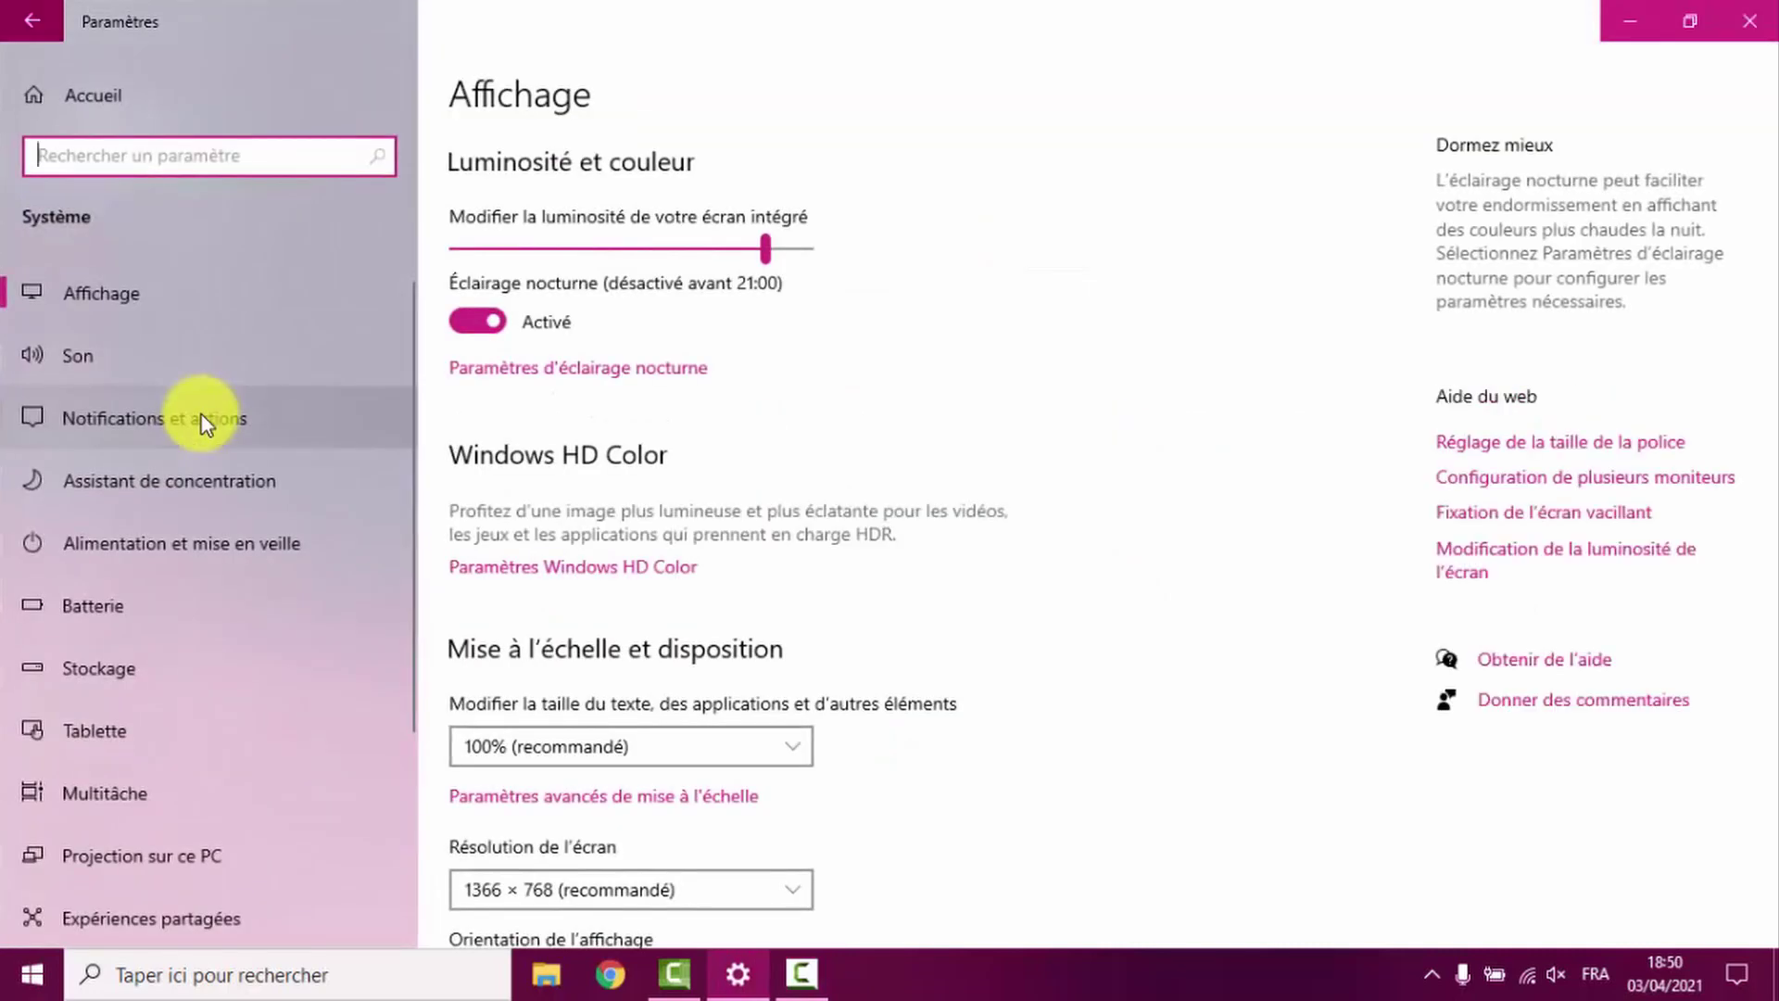
scroll(199, 421, "down", 3)
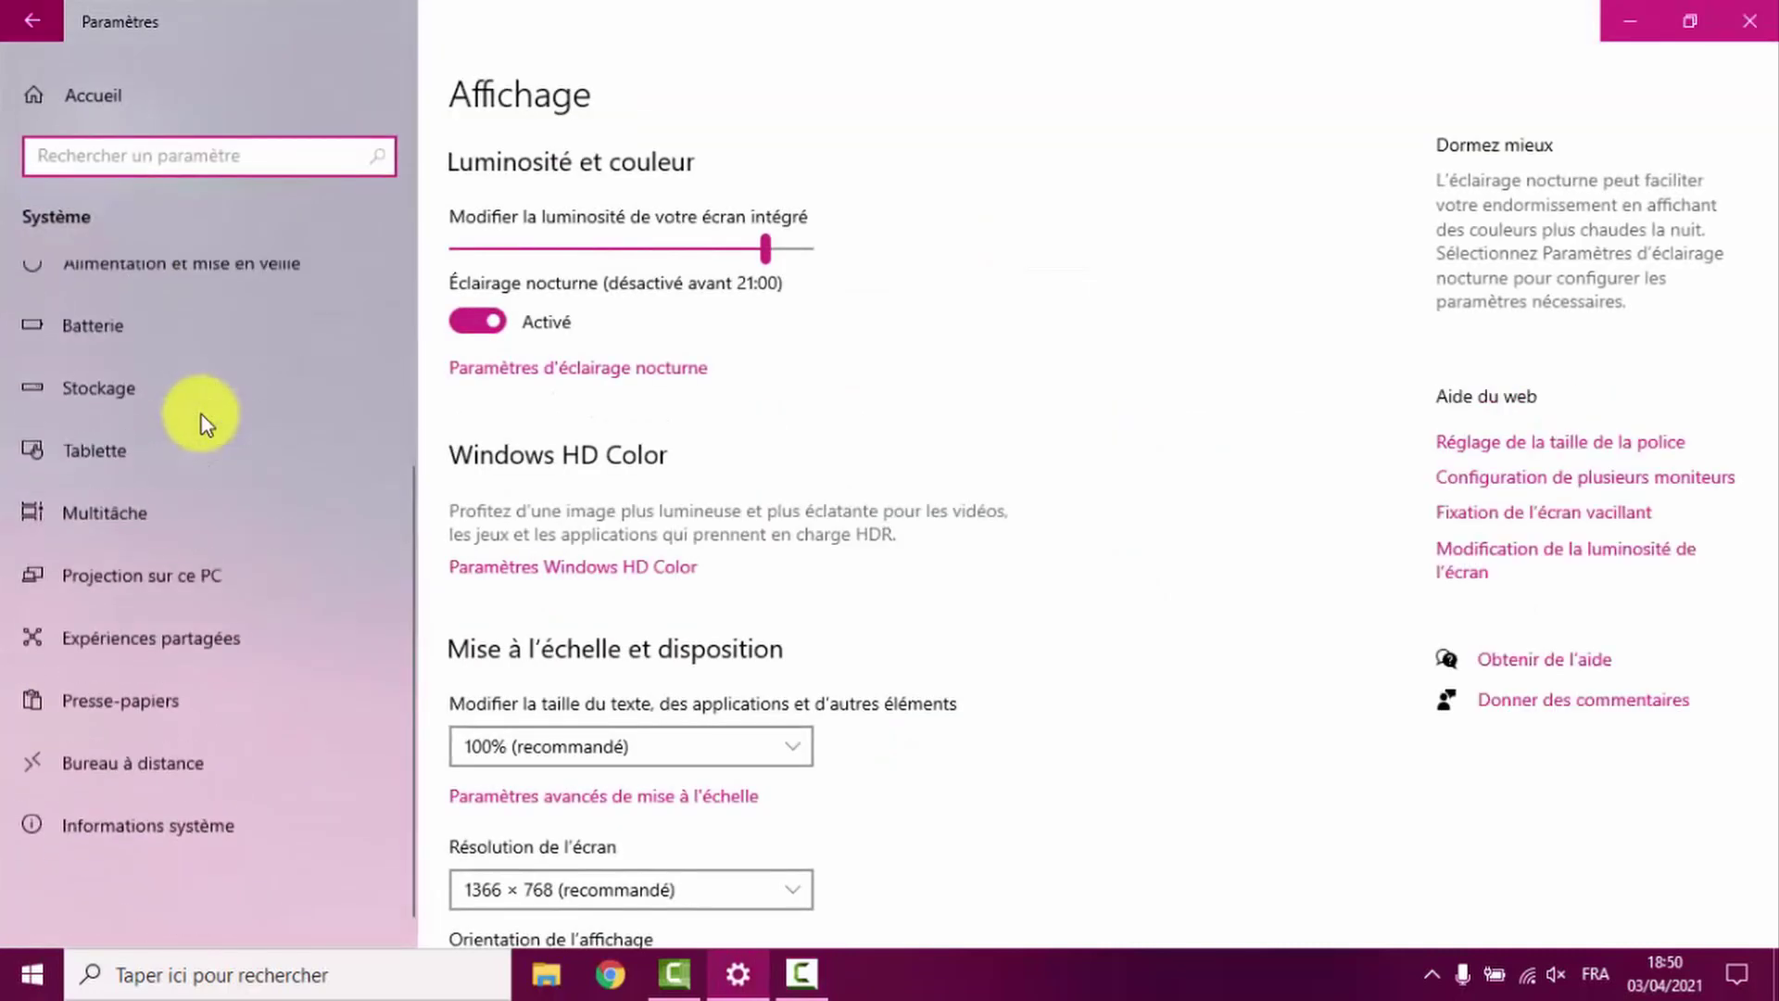
left_click(174, 812)
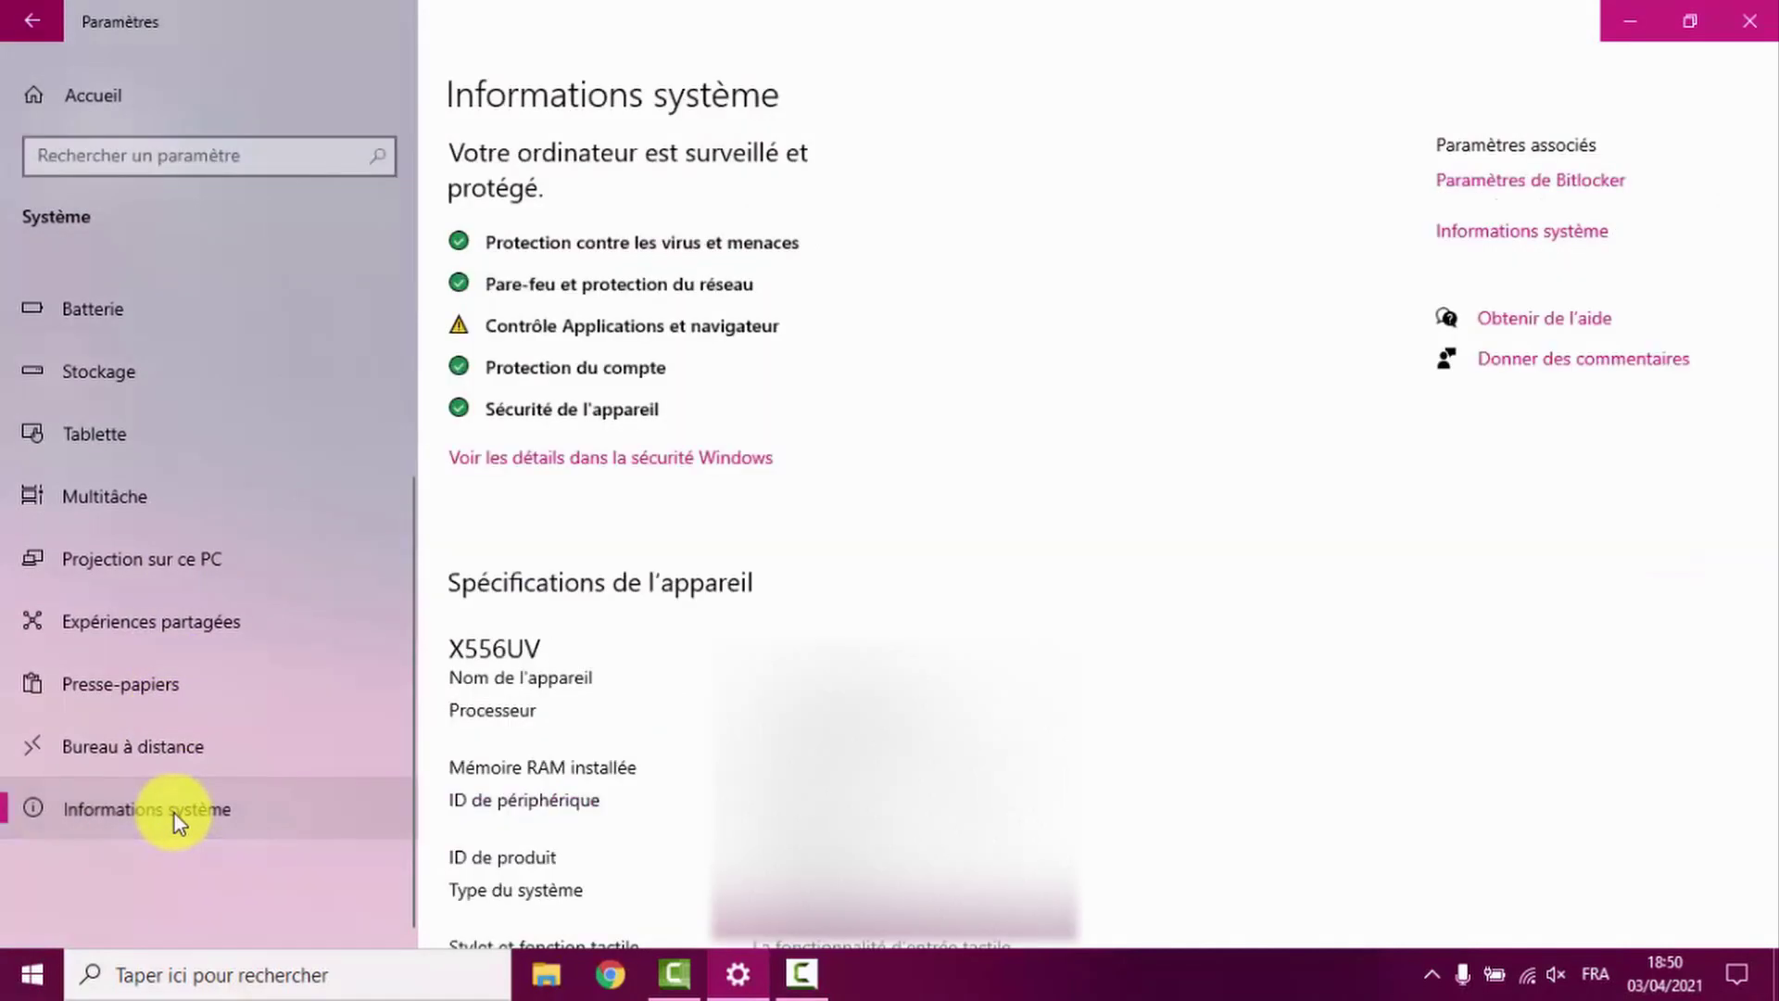
left_click(1553, 249)
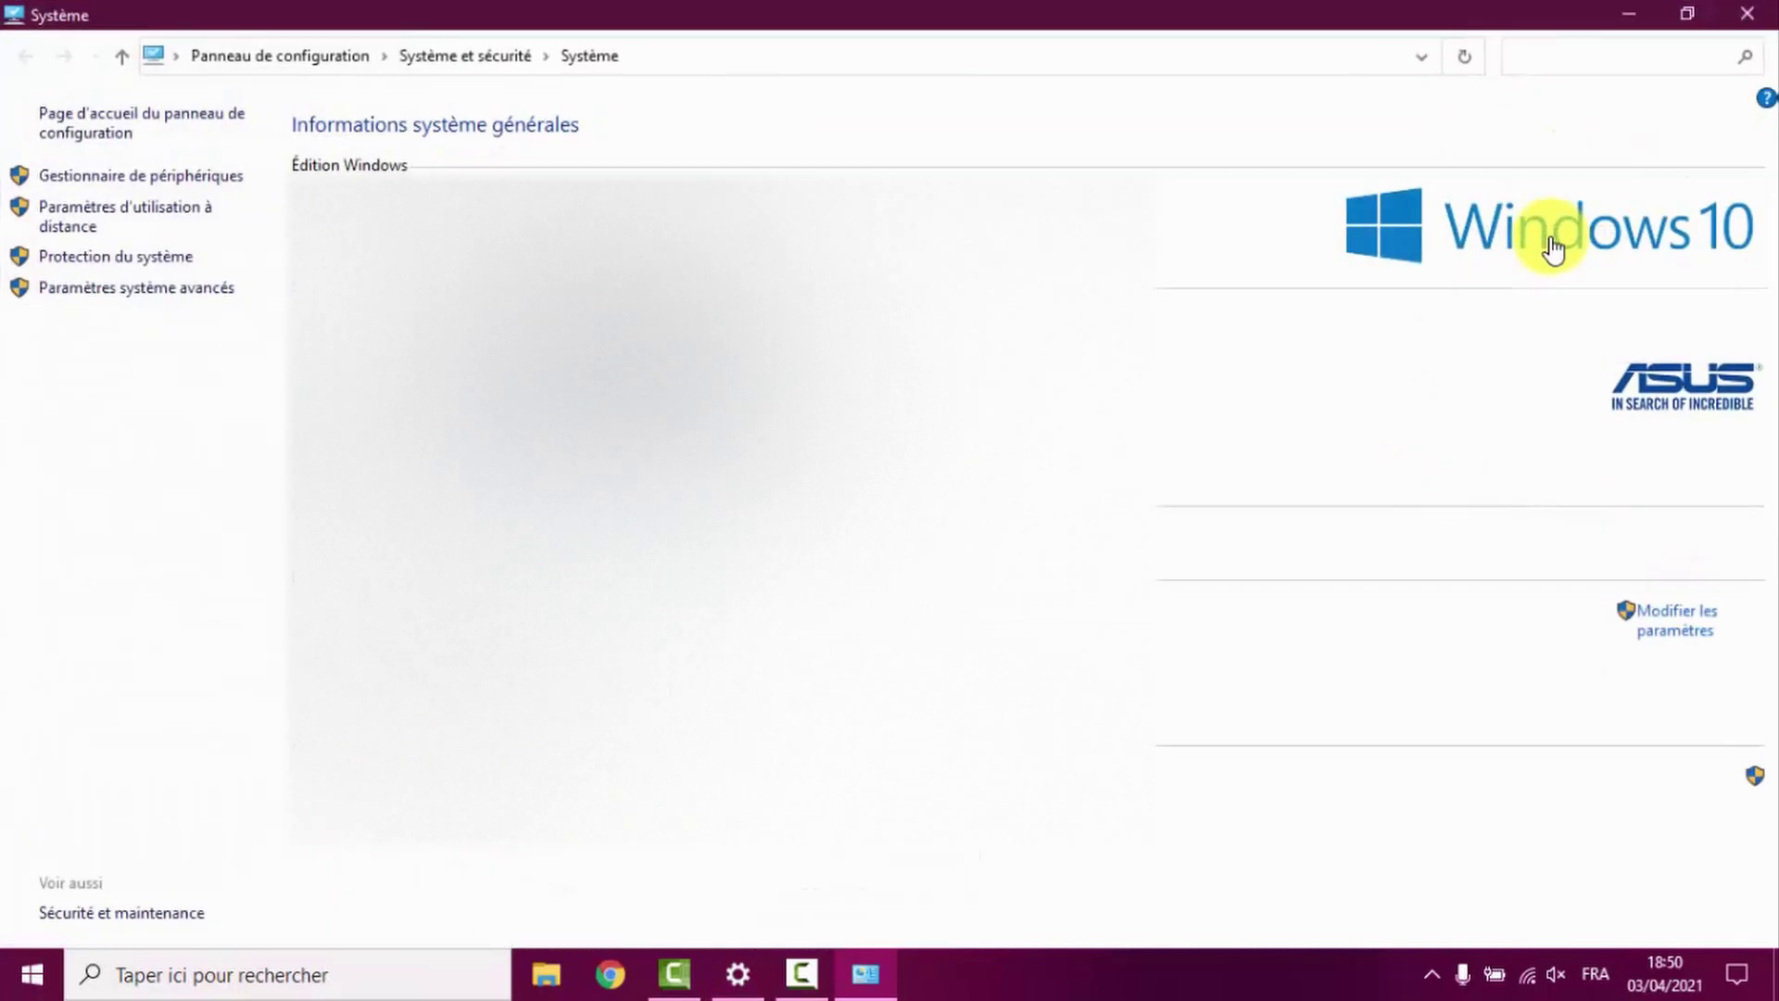
left_click(113, 290)
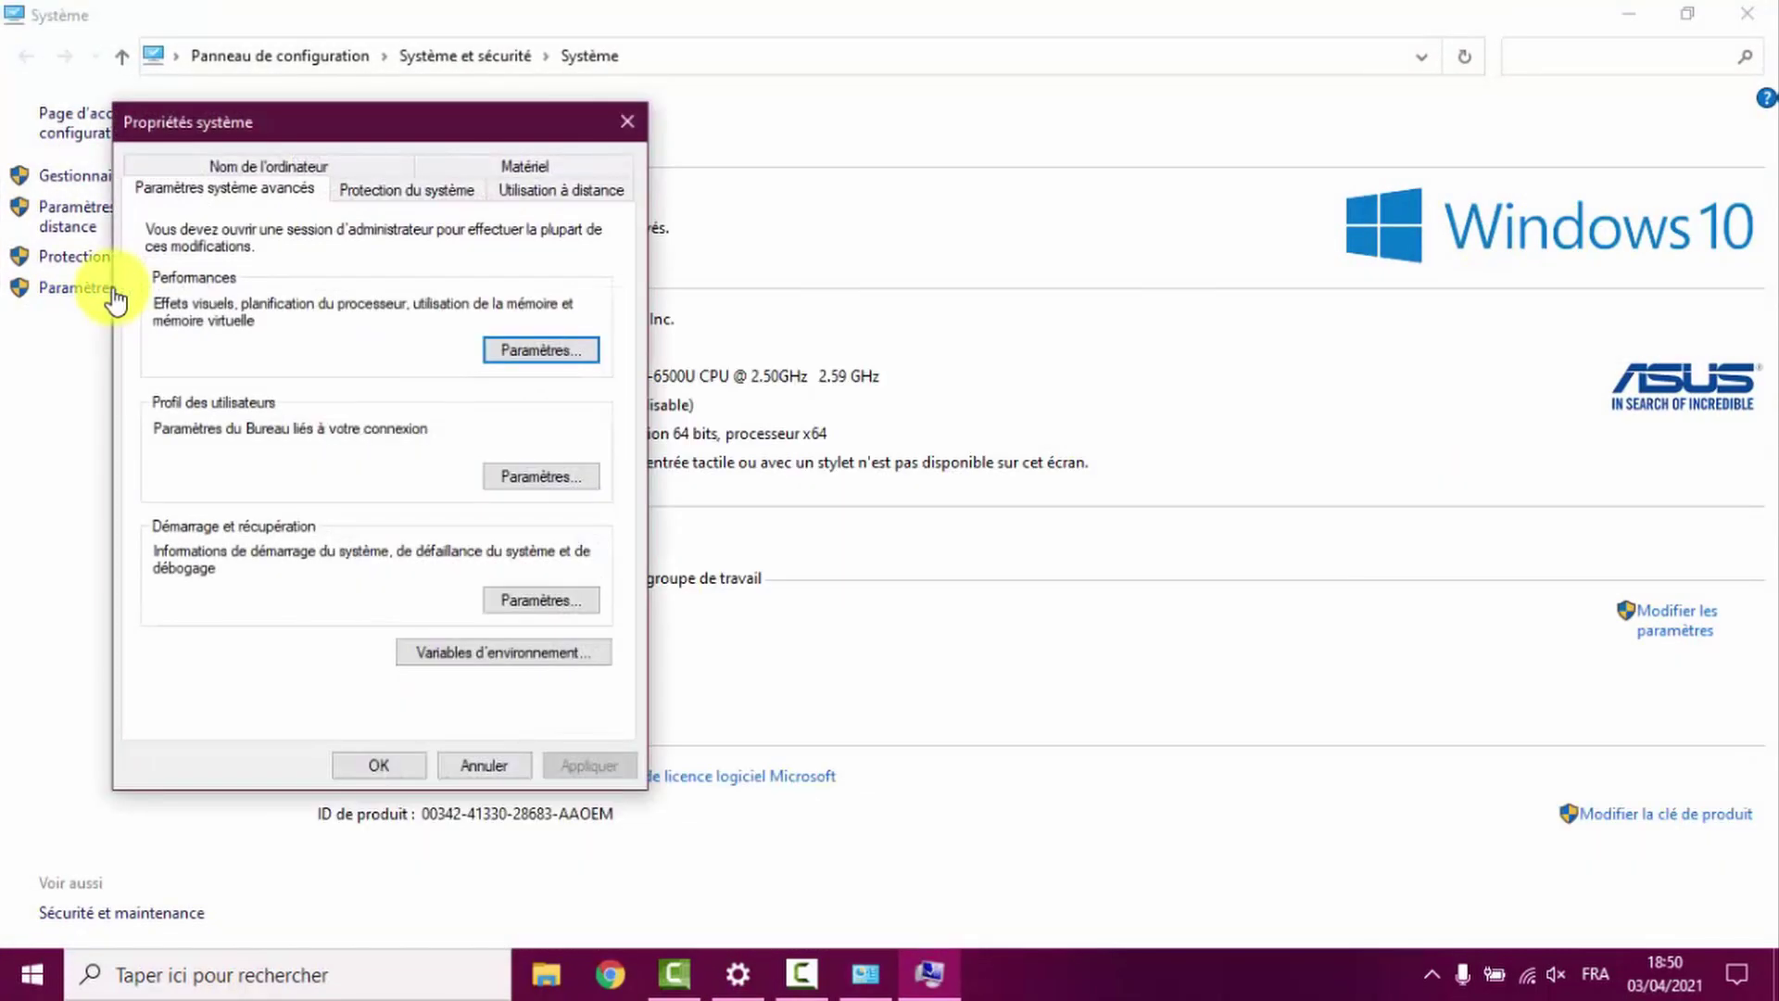
Customize the visual effects so only Afficher le contenu des fenêtres pendant leur déplacement and Afficher le rectangle de sélection de façon translucide are enabled.
left_click(545, 351)
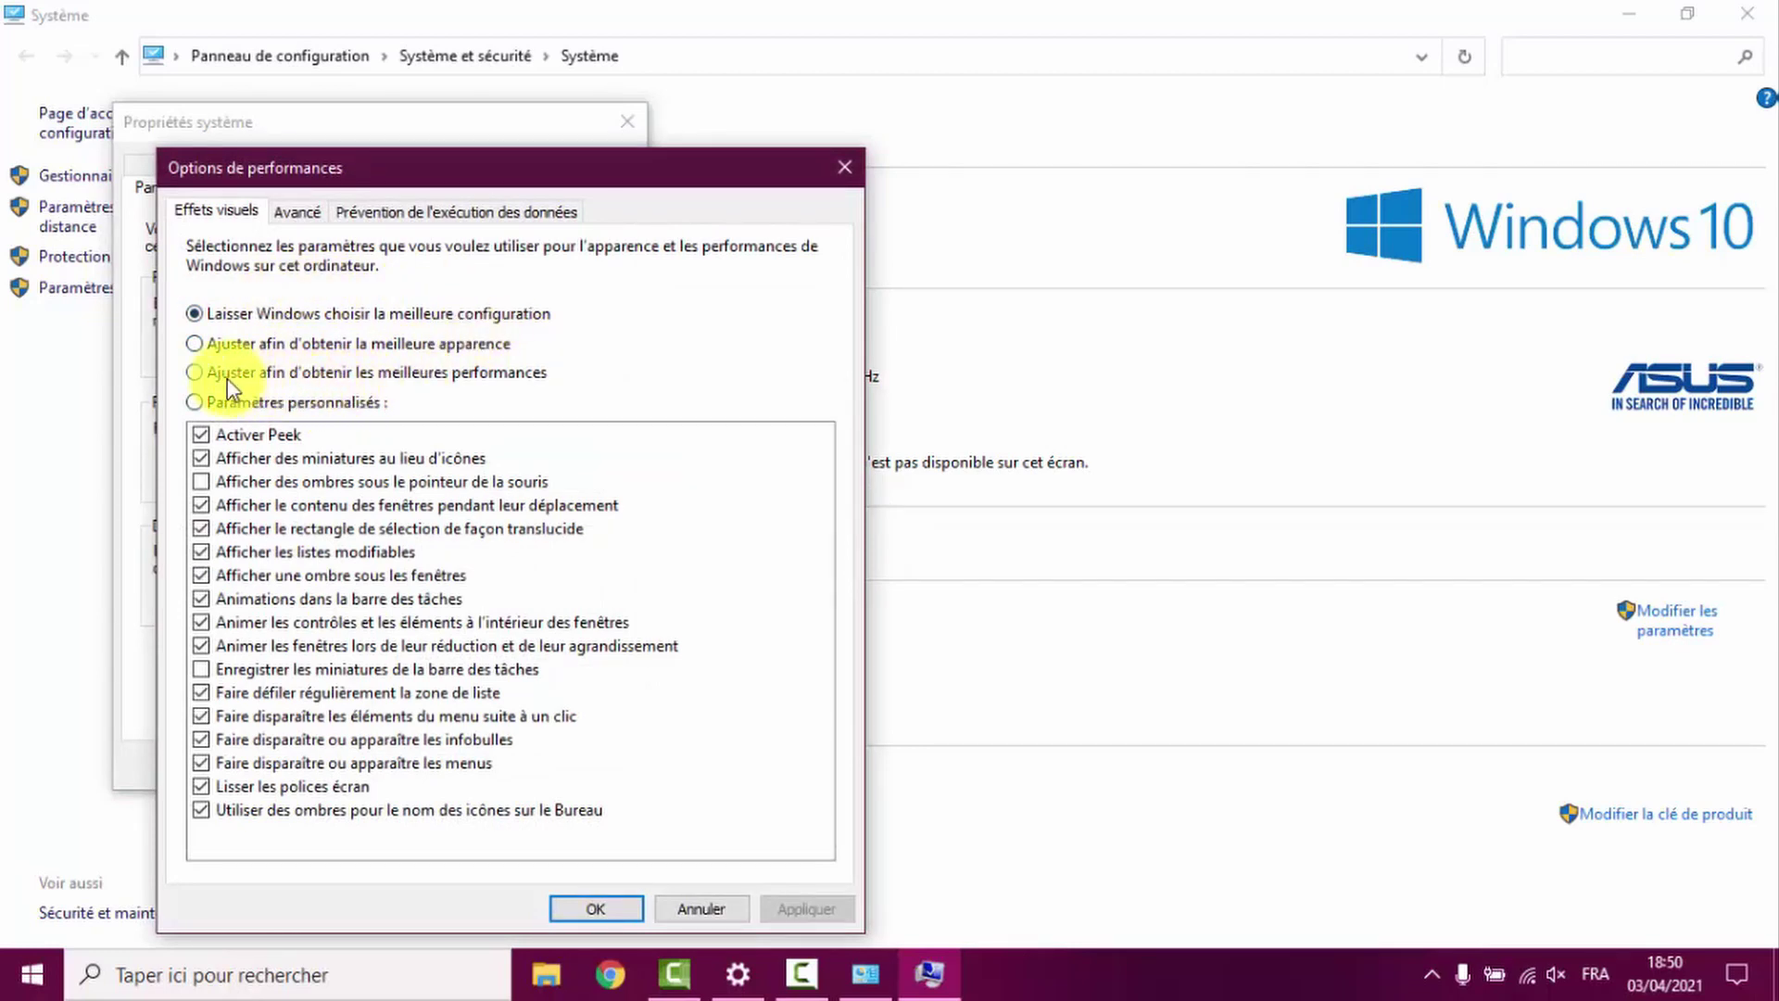
left_click(198, 377)
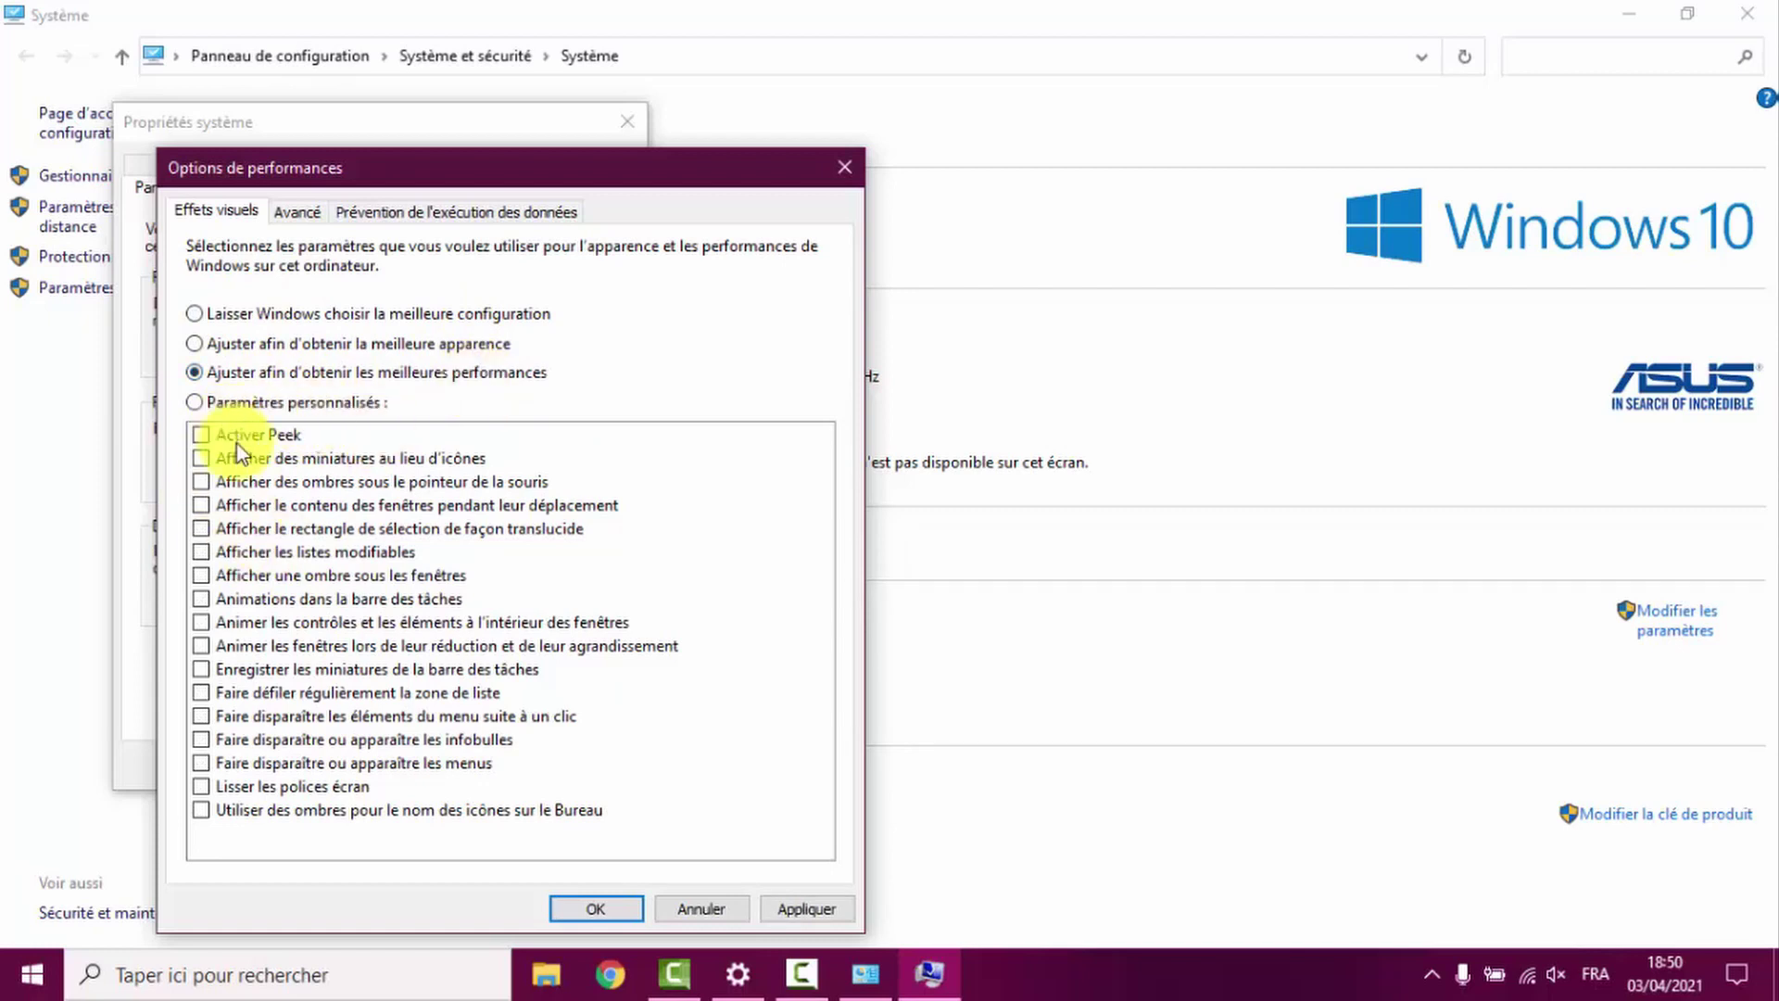
left_click(196, 404)
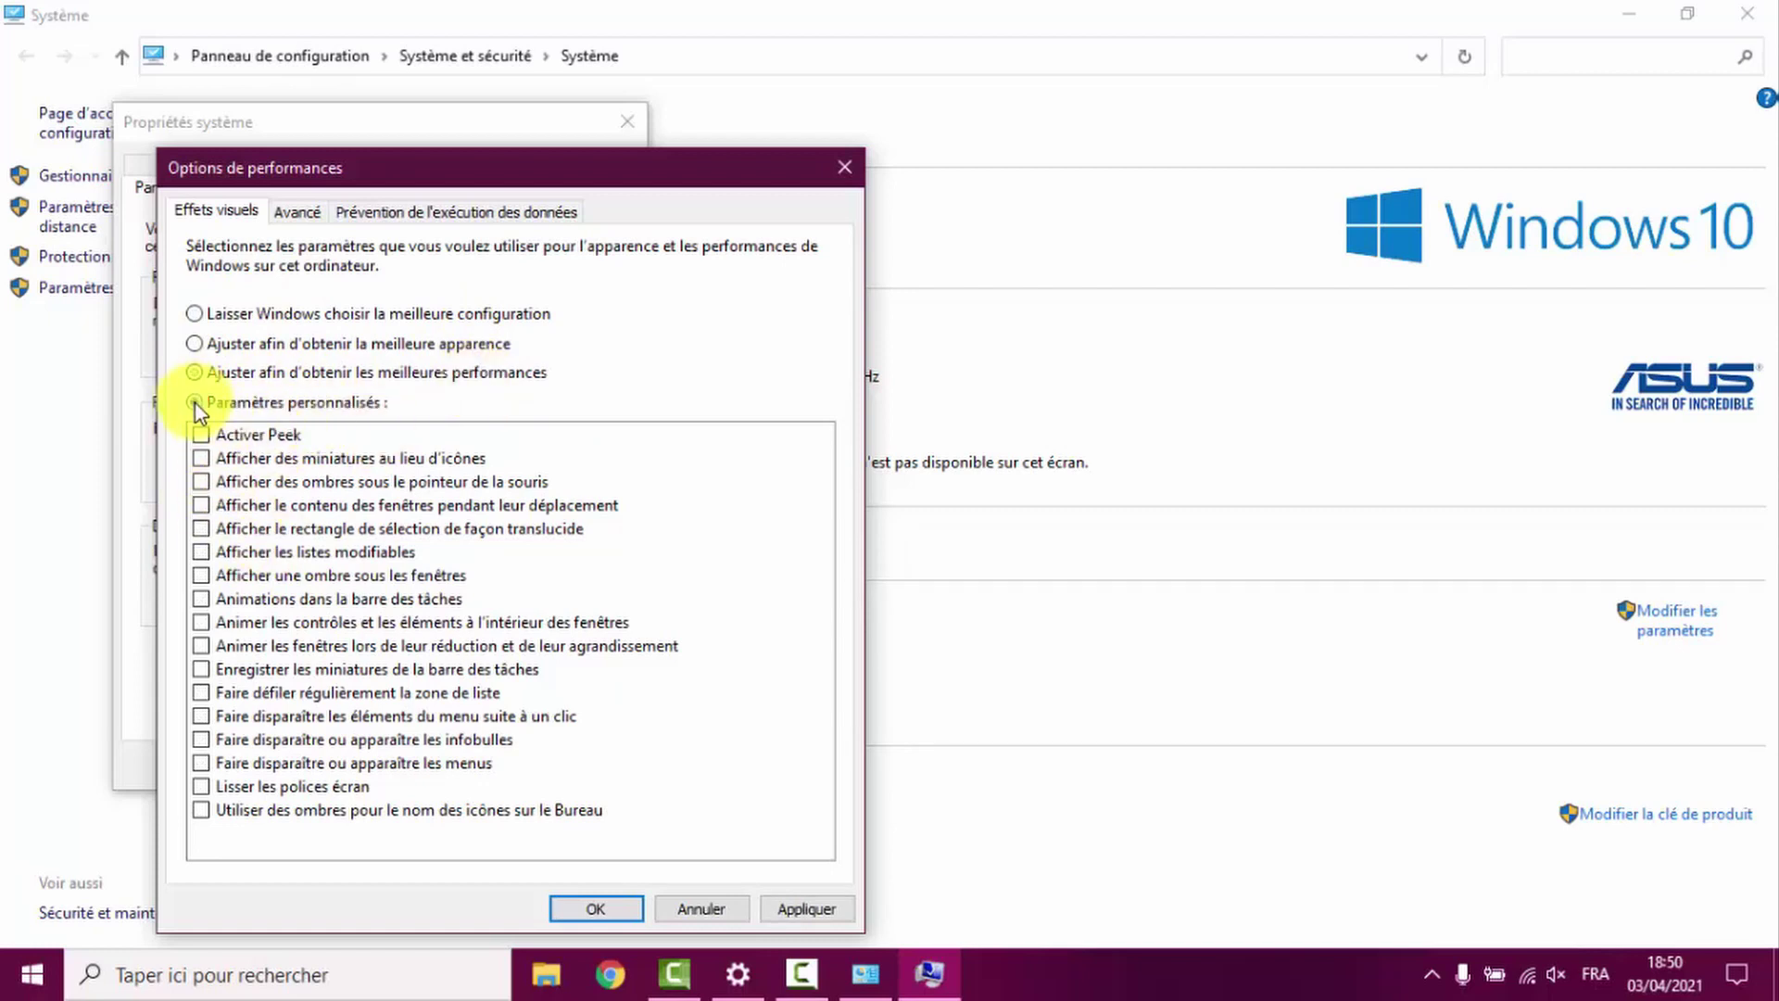
left_click(201, 505)
left_click(202, 528)
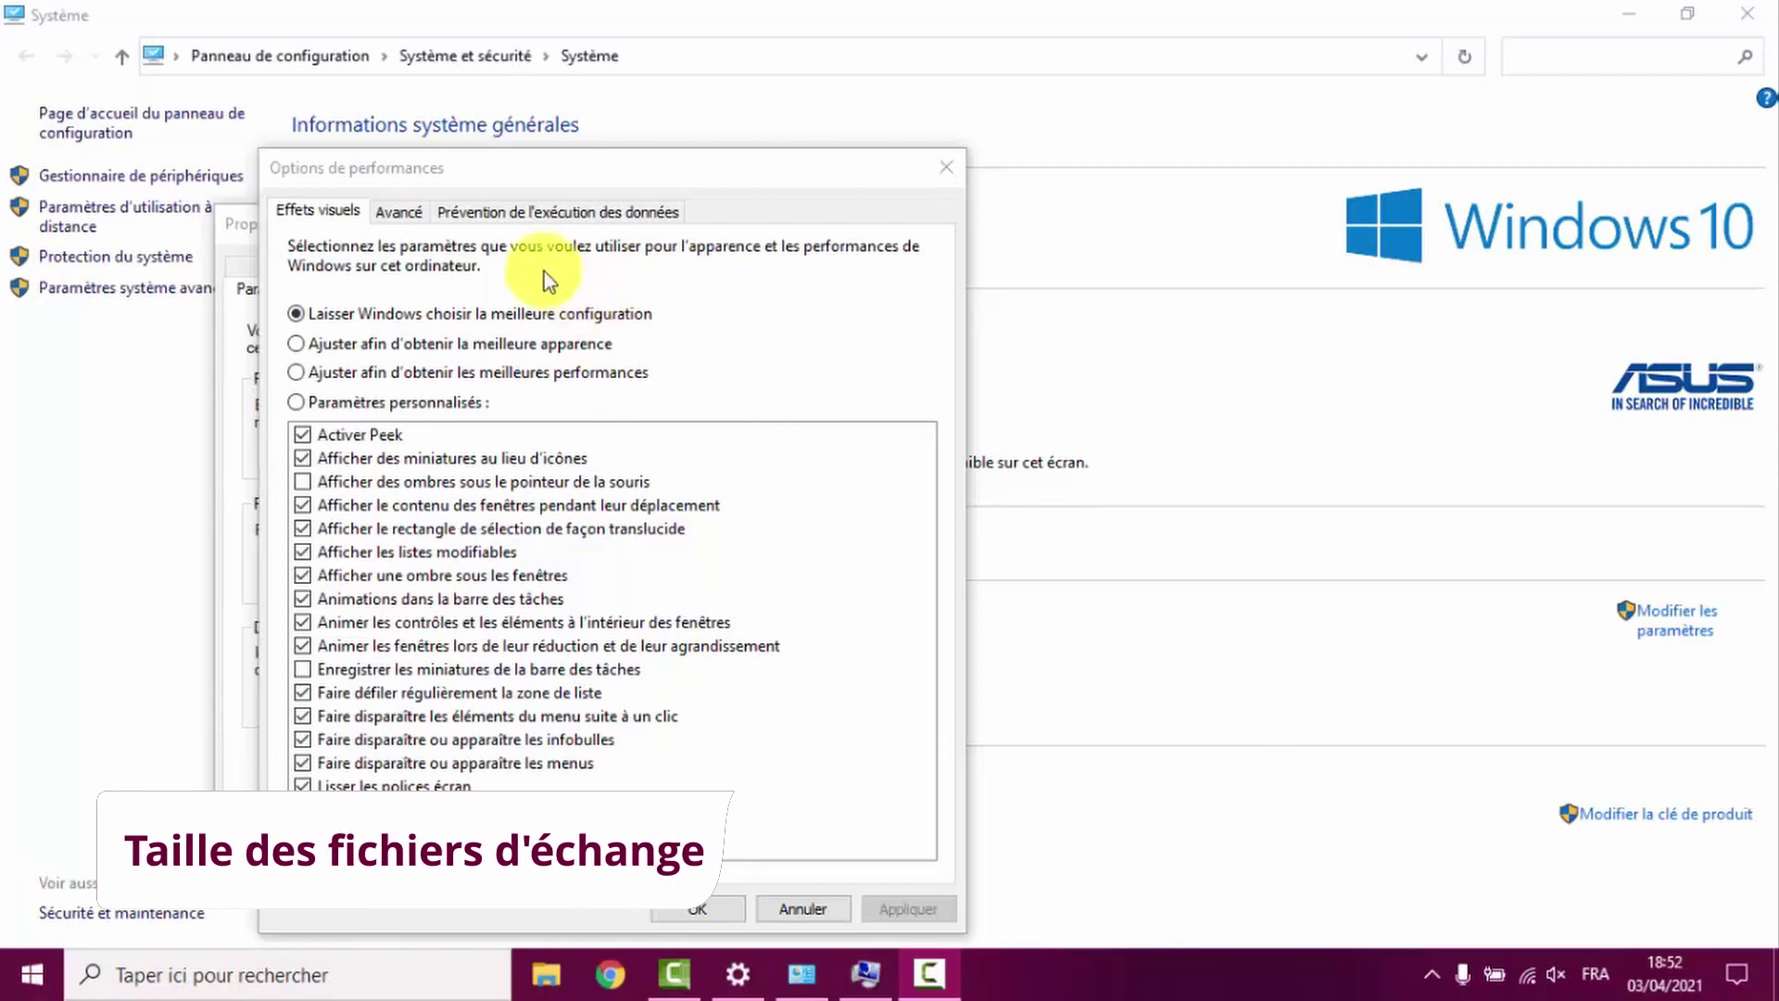
Open the virtual memory settings from the advanced performance options and turn off automatic paging file management for the drives.
left_click(417, 219)
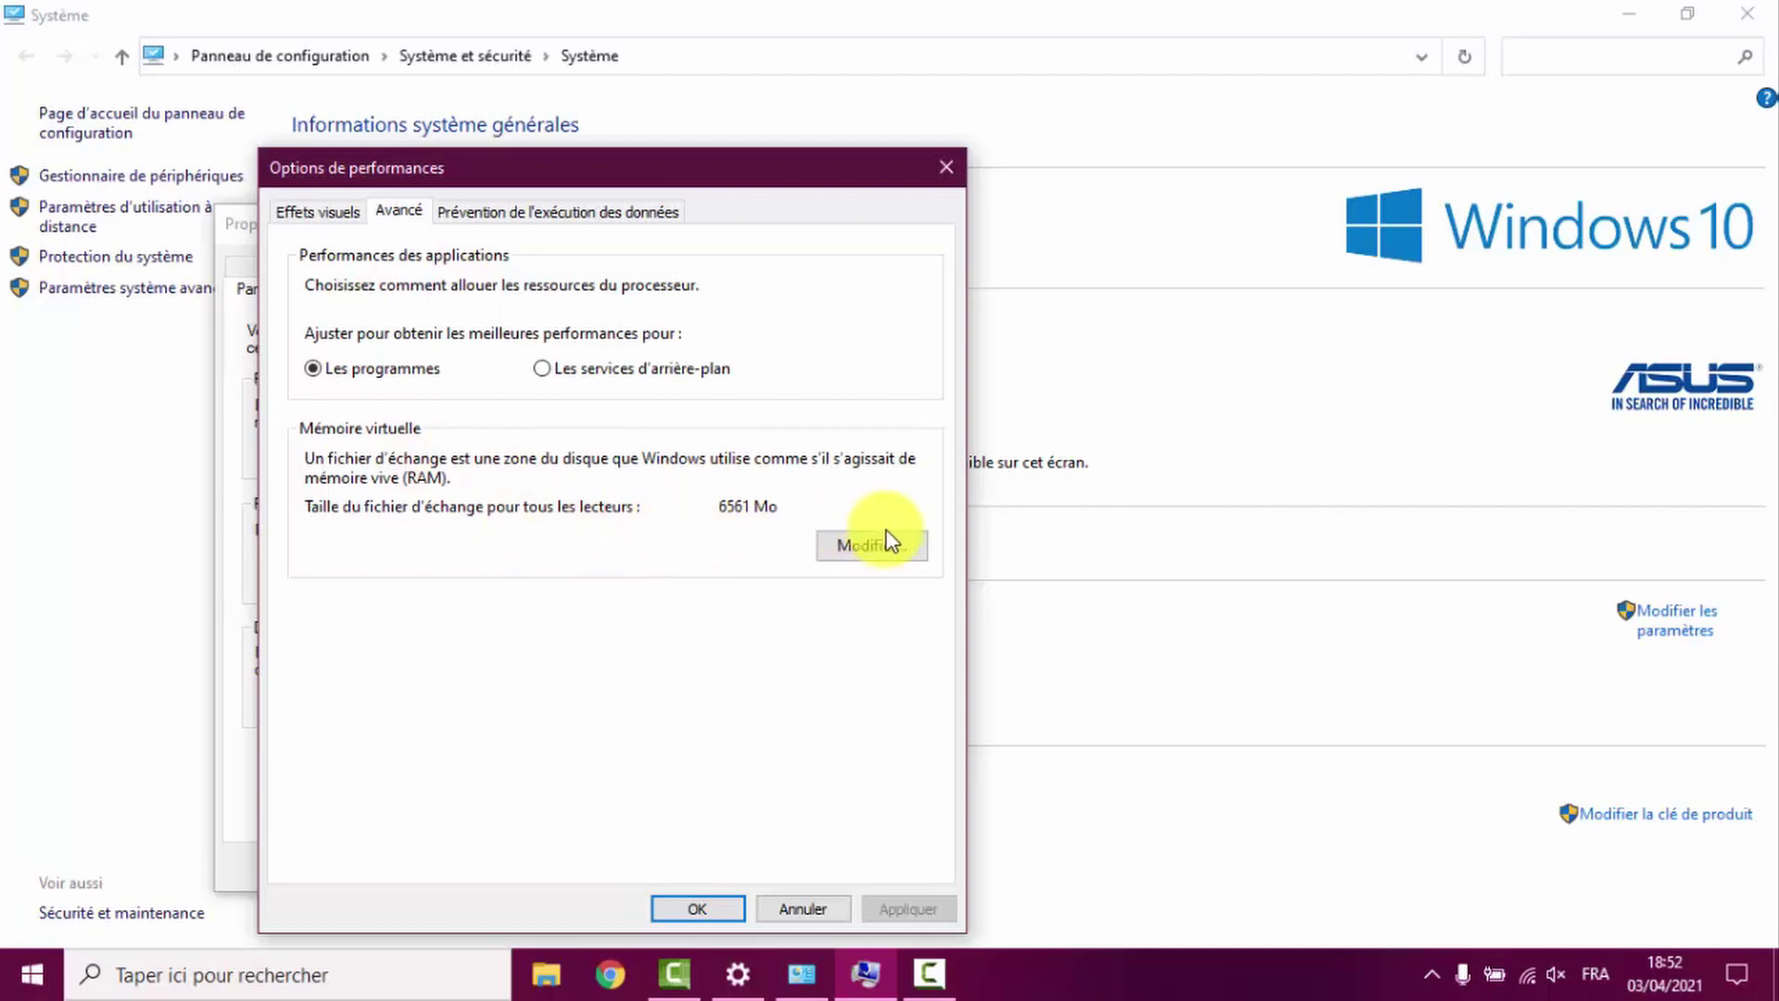
left_click(881, 553)
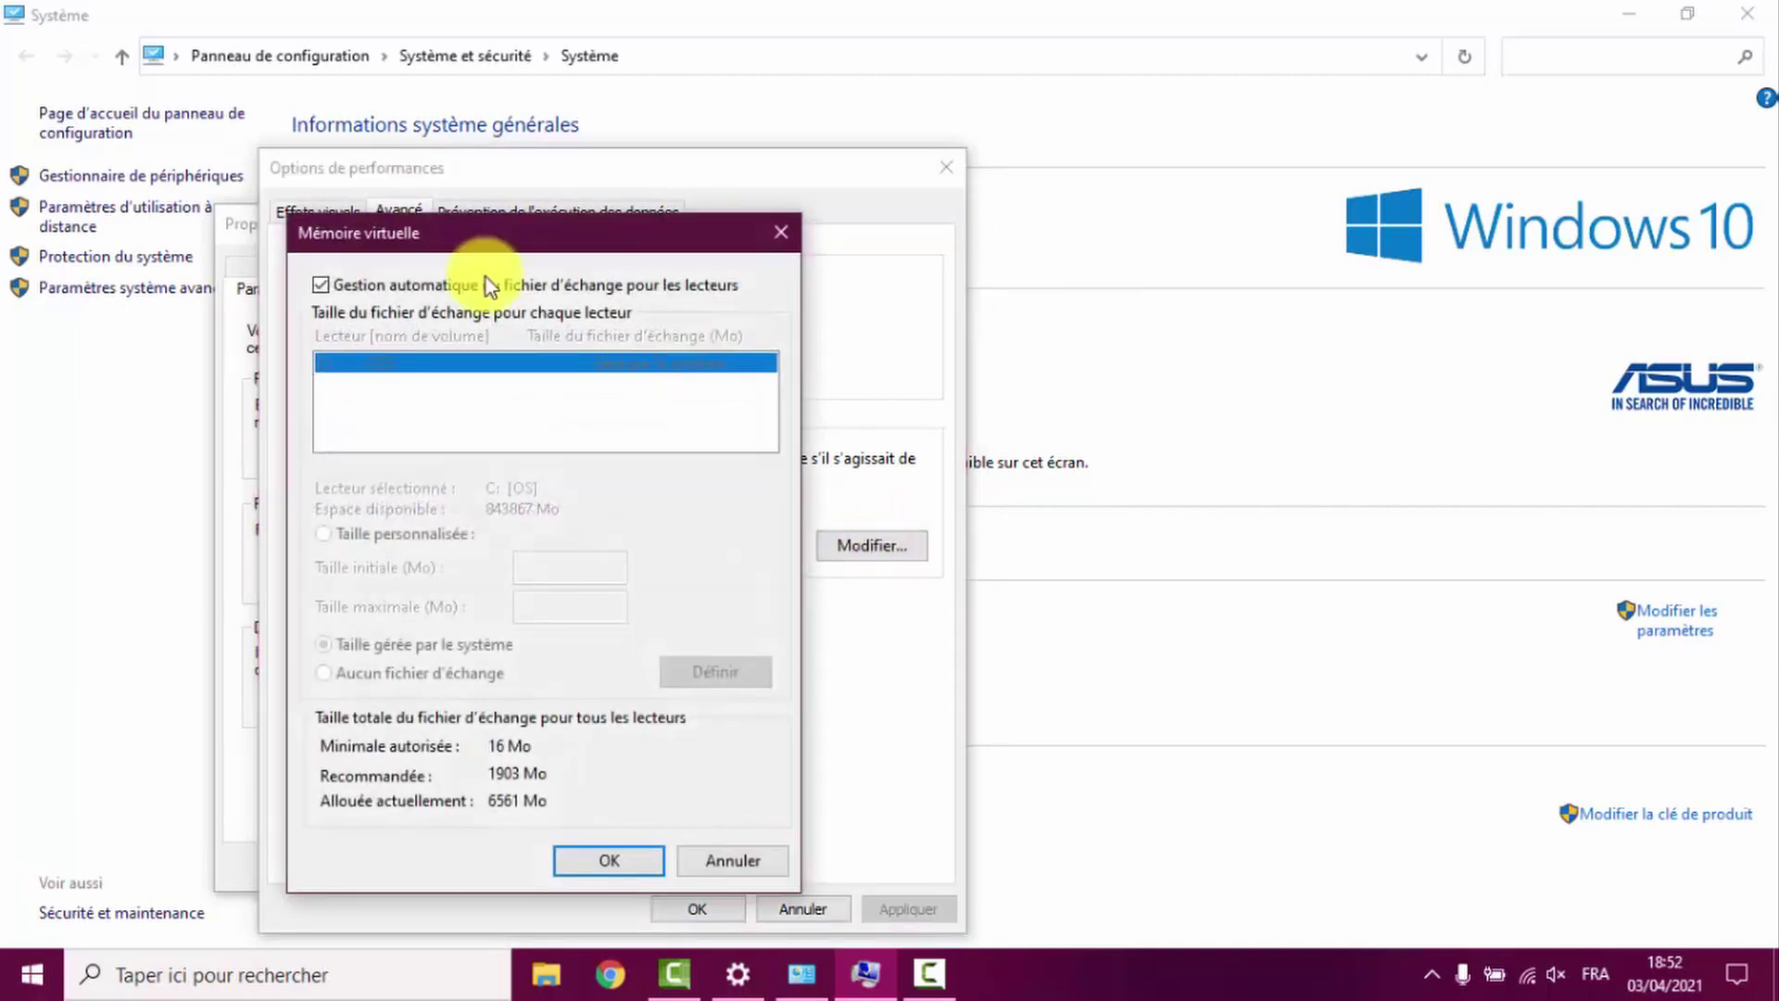
left_click(322, 285)
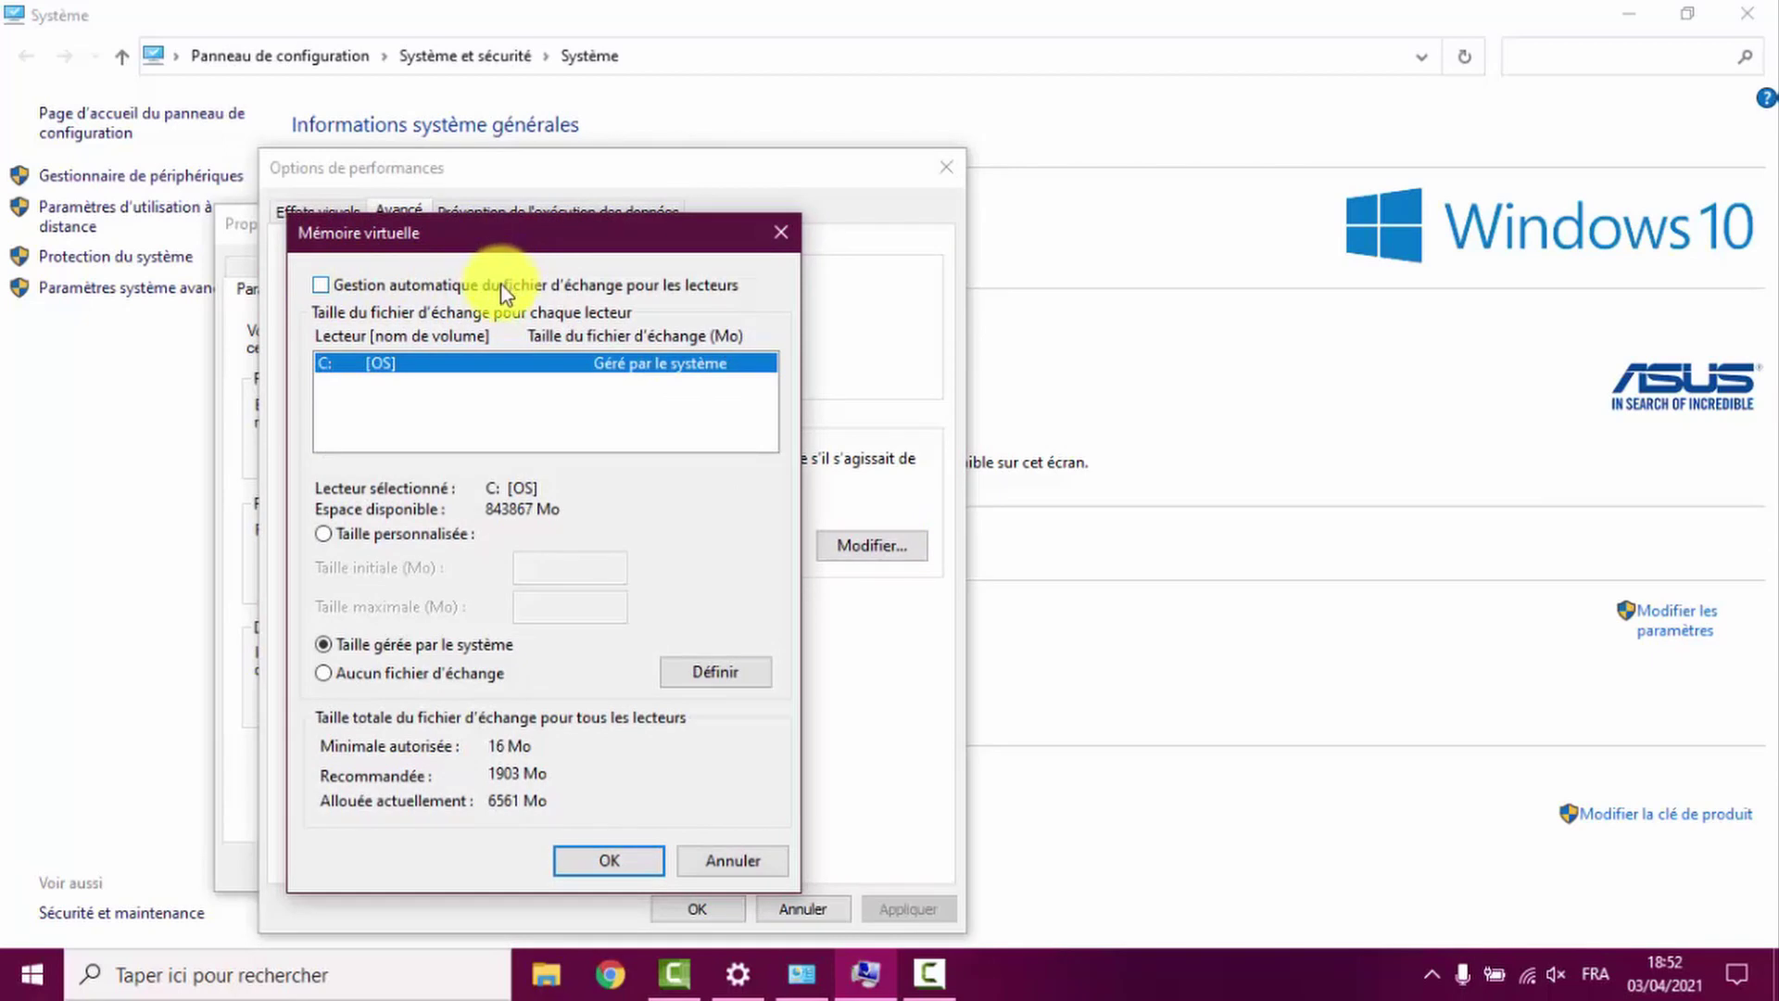
Give drive C: a custom paging file size with an initial size of 4500 MB and a maximum of 14000 MB.
left_click(354, 538)
left_click(568, 564)
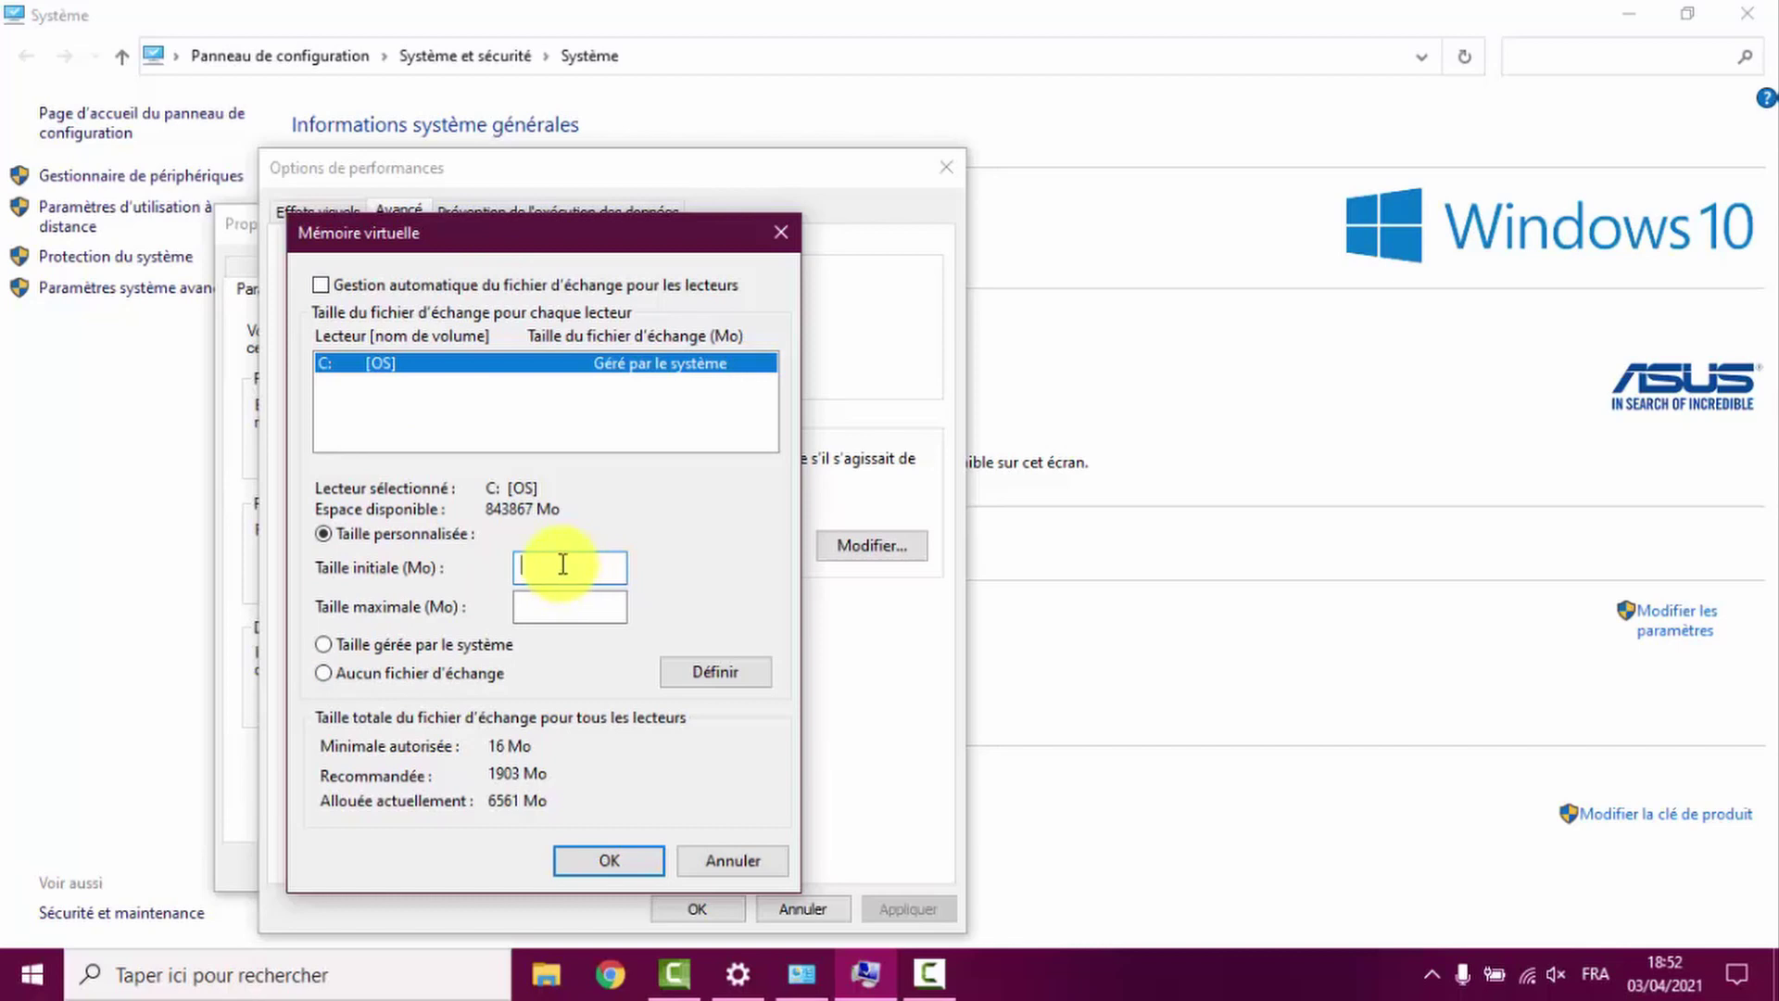
type("4500")
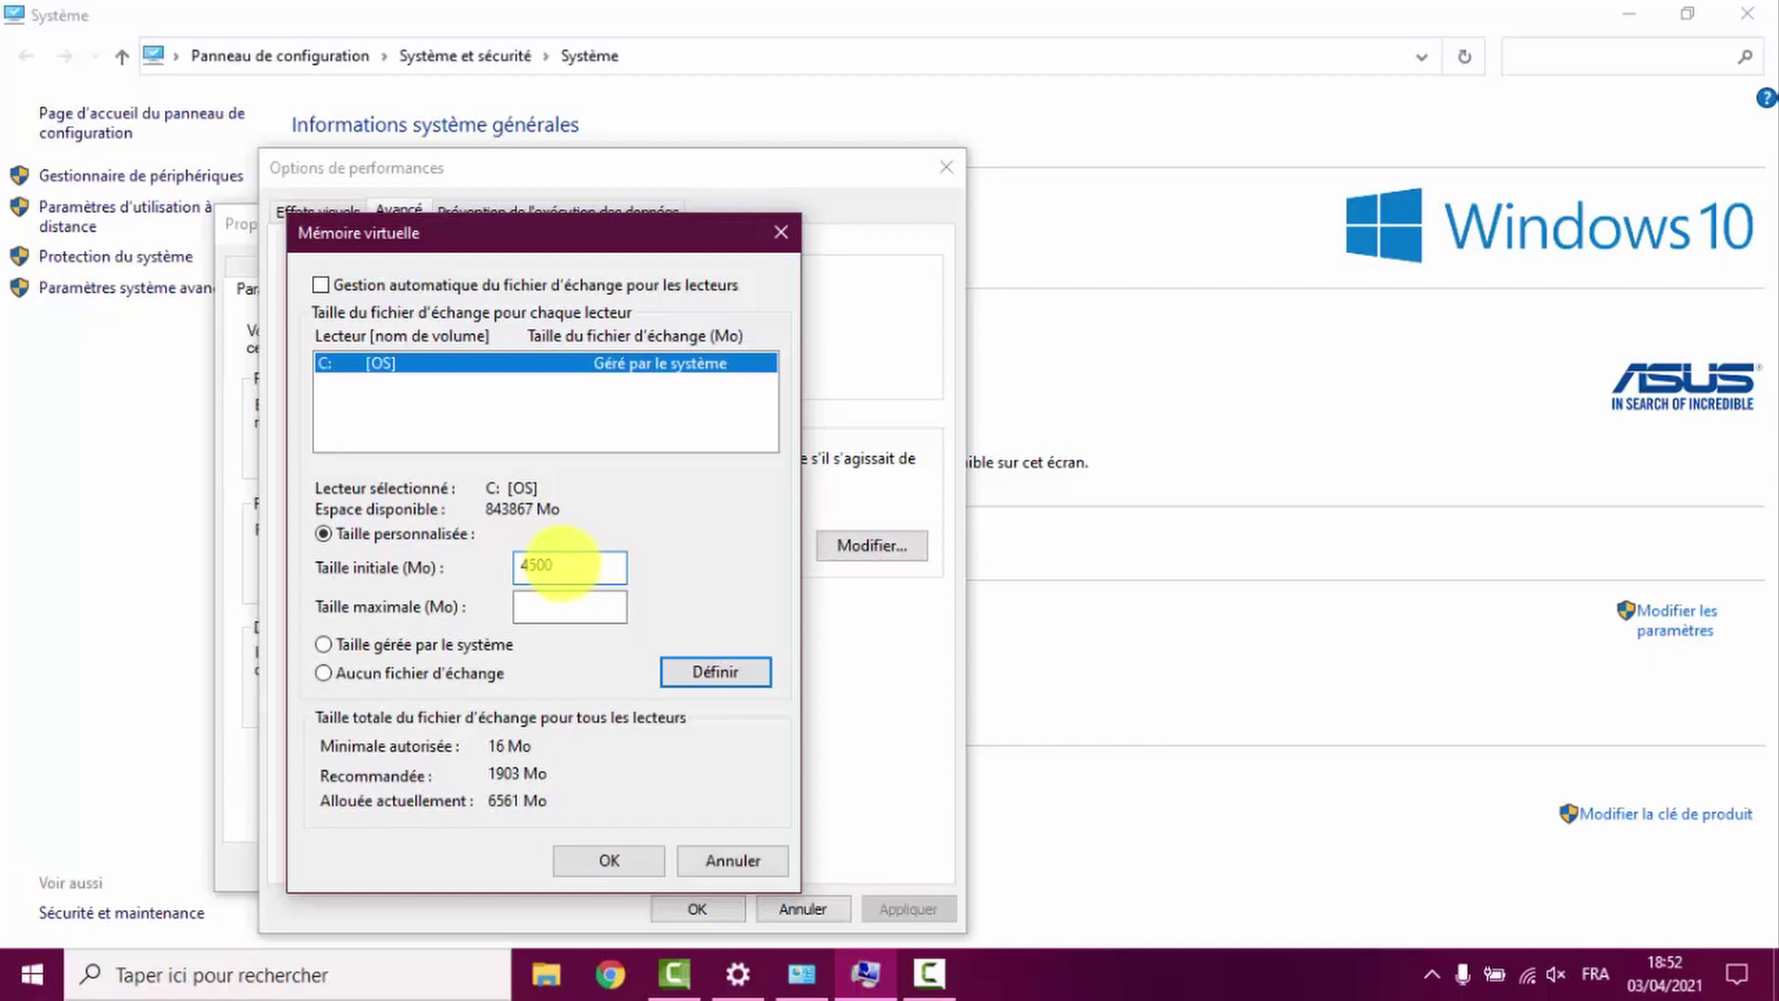
left_click(566, 617)
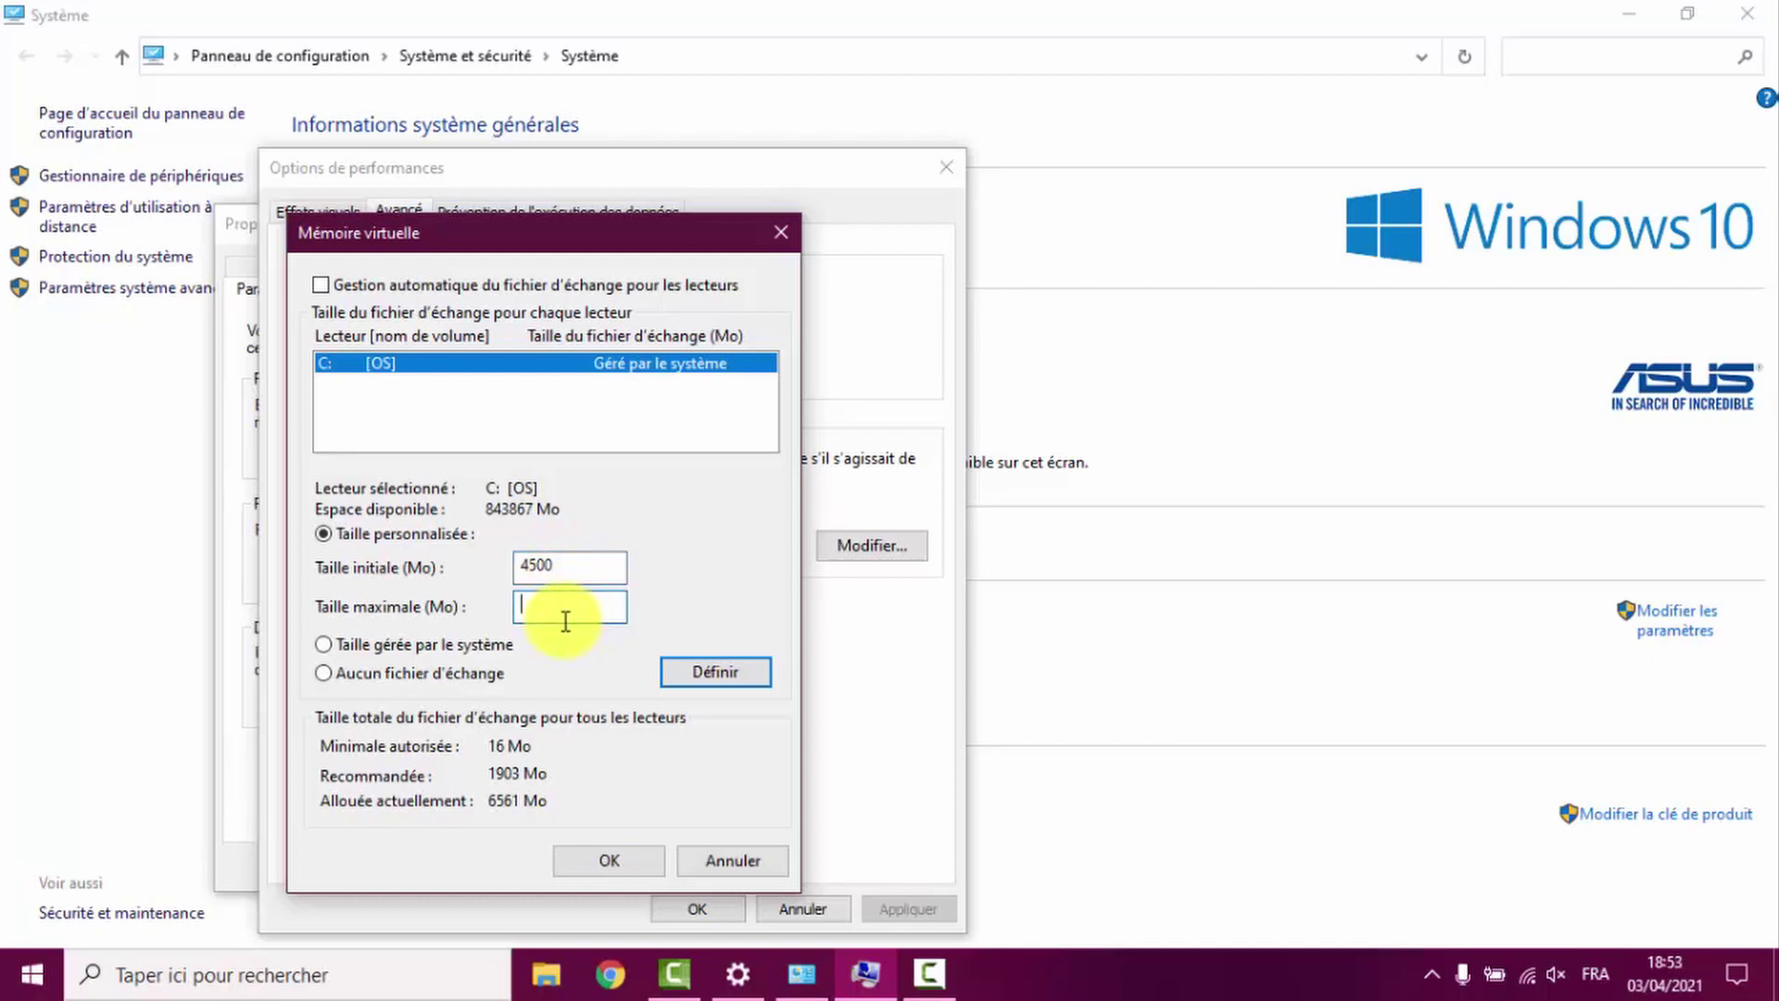
type("14000")
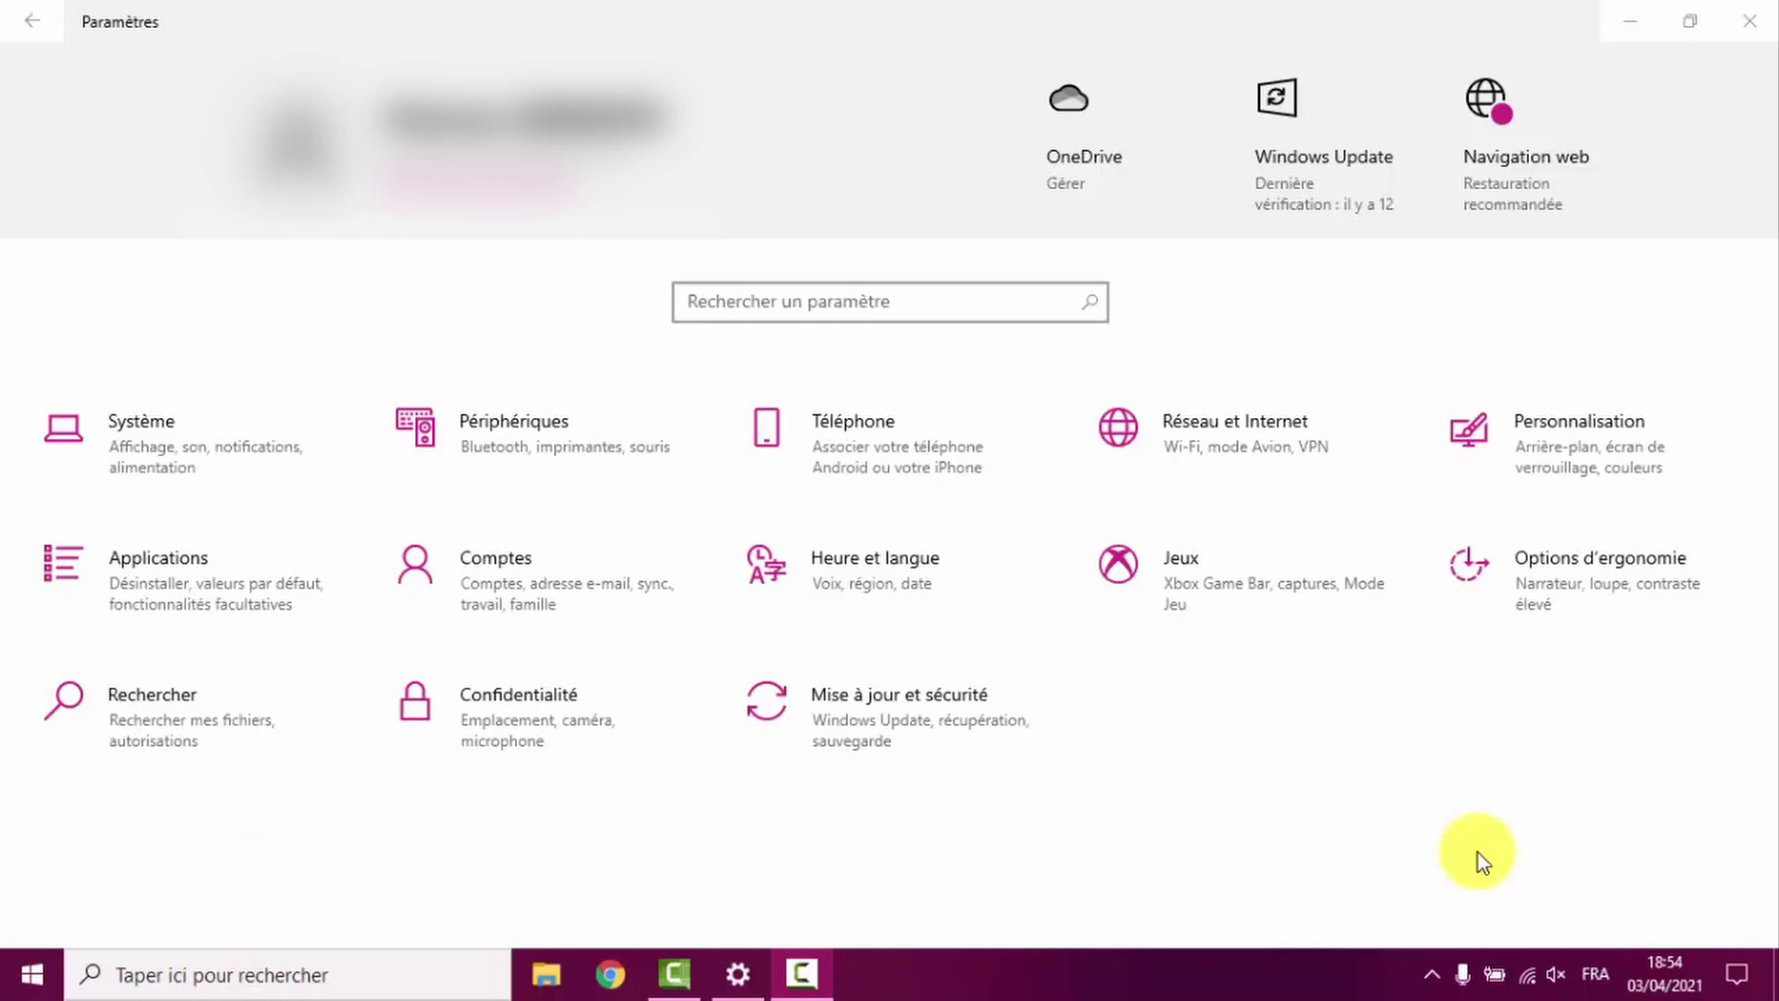
Open the Couleurs page of the Personnalisation settings and look over its options, including Effets de transparence.
left_click(1518, 447)
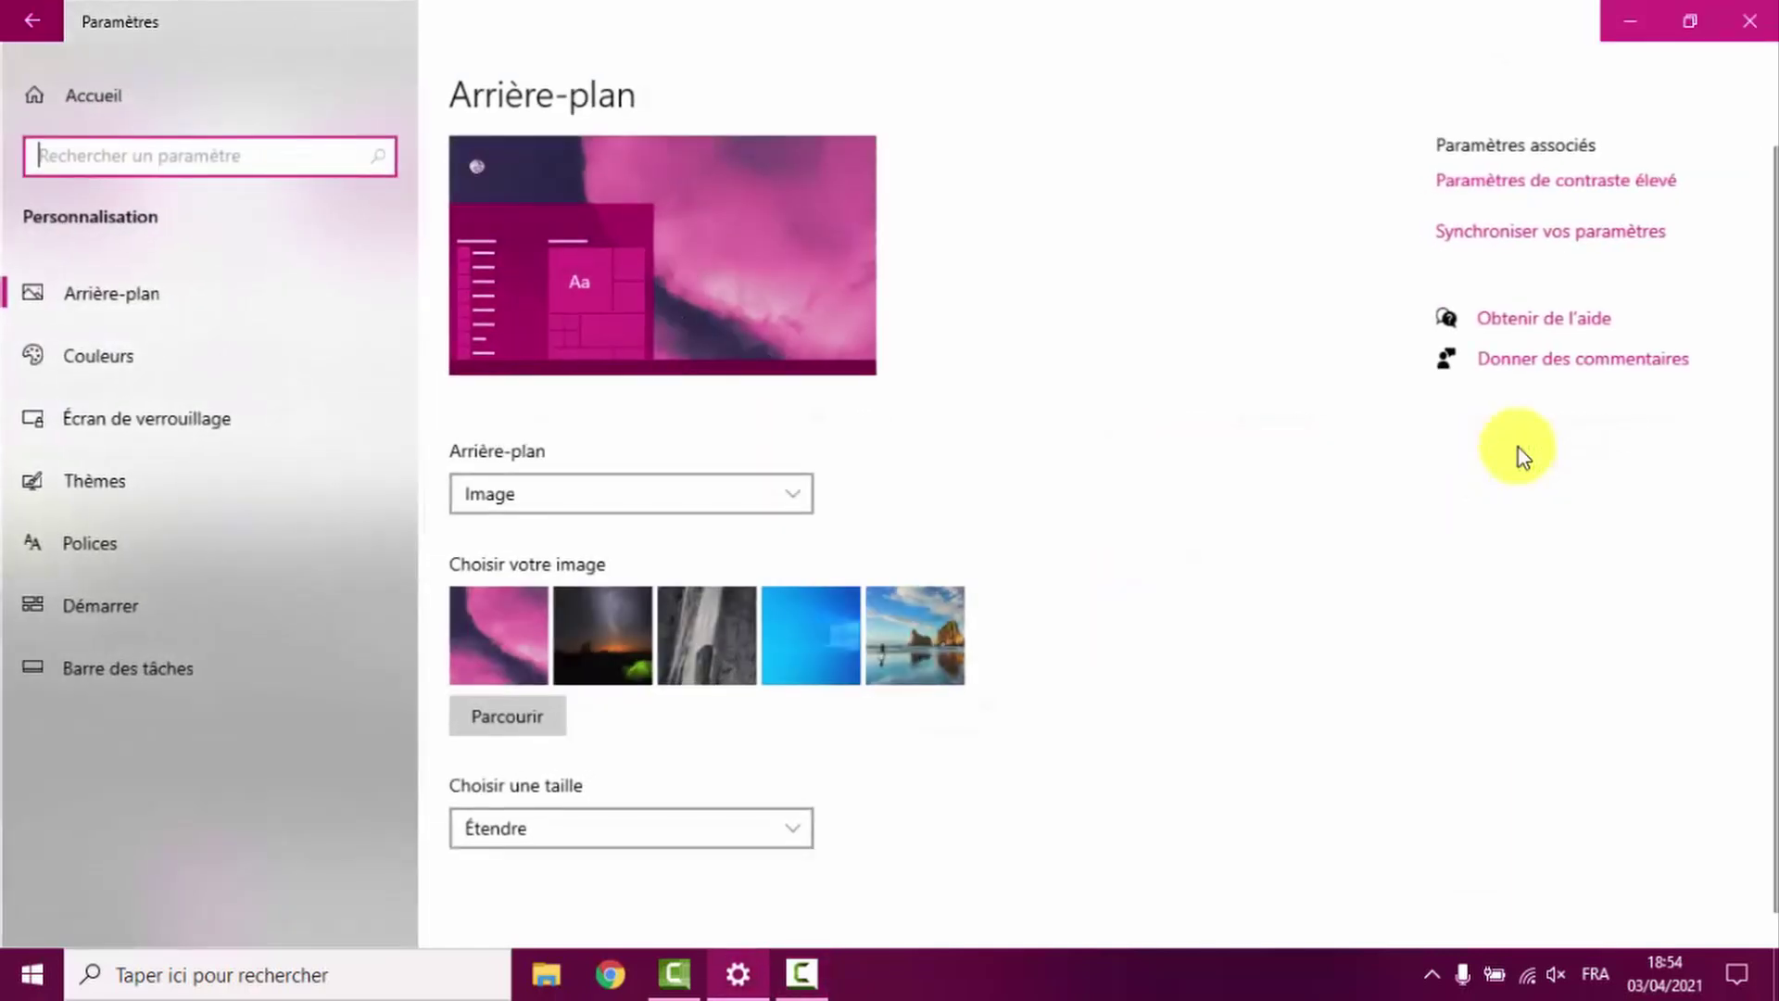
left_click(168, 351)
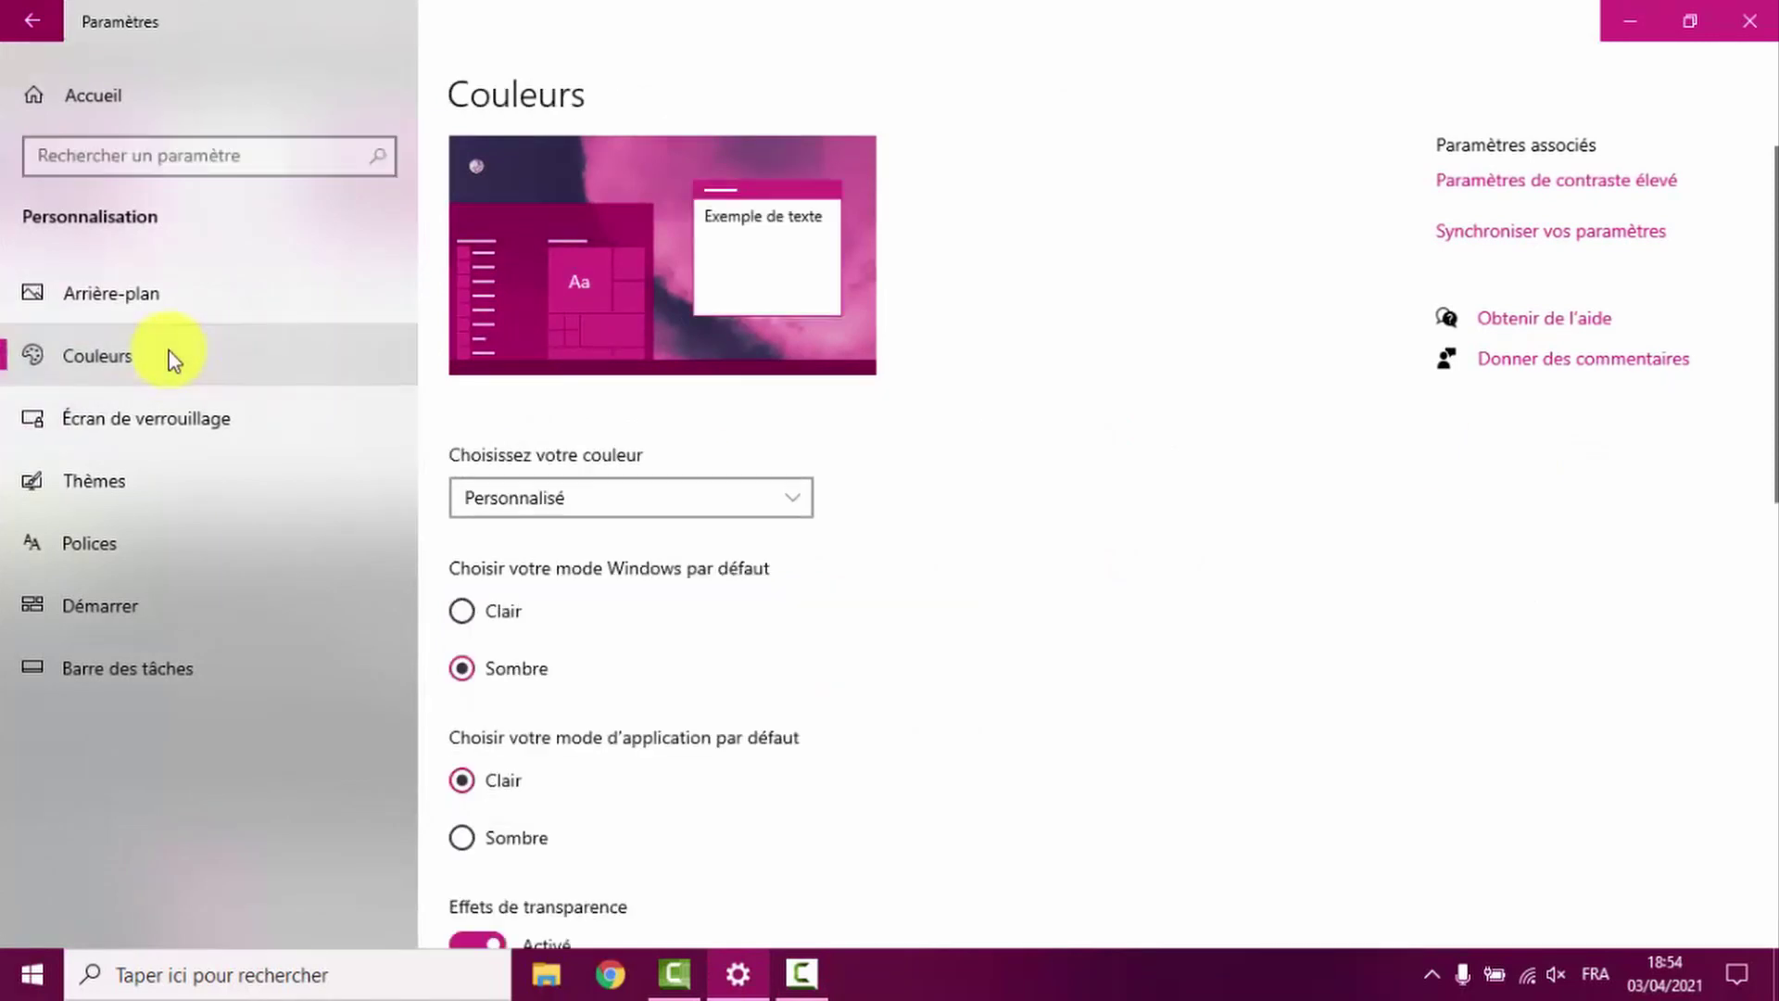
scroll(926, 835, "down", 5)
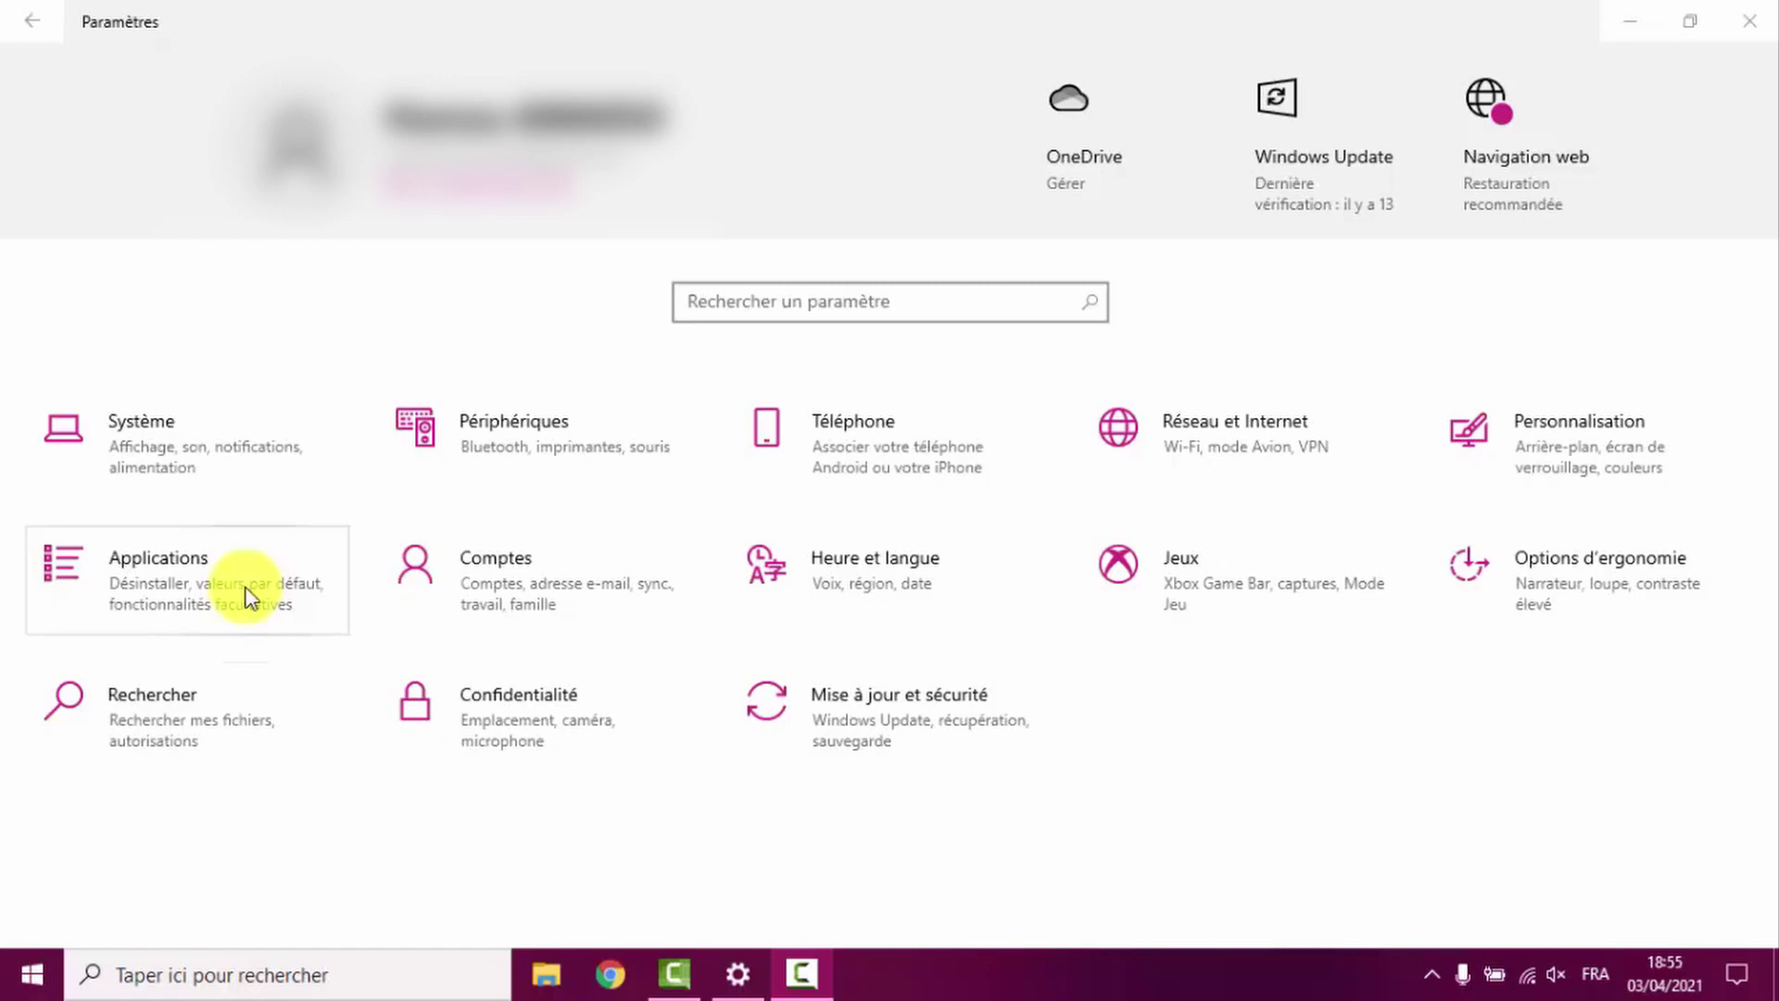
Open the Démarrage page of the Applications settings and review which apps are allowed to start at sign-in.
left_click(215, 571)
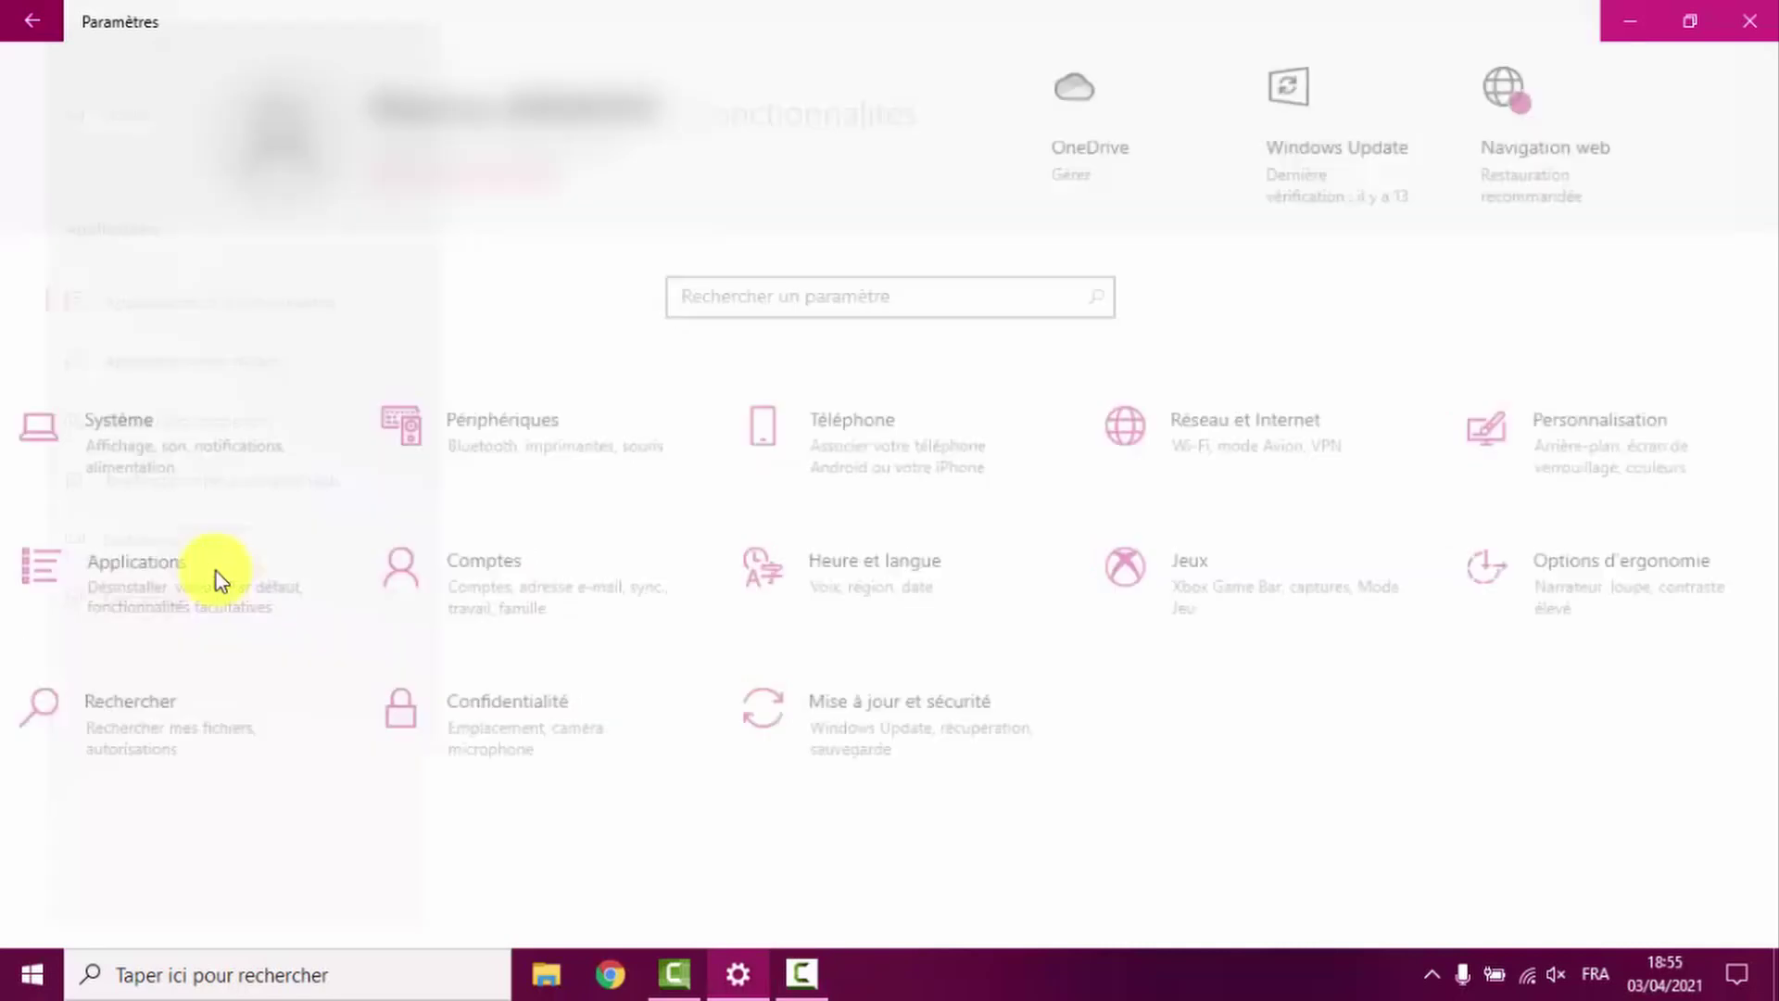
left_click(100, 610)
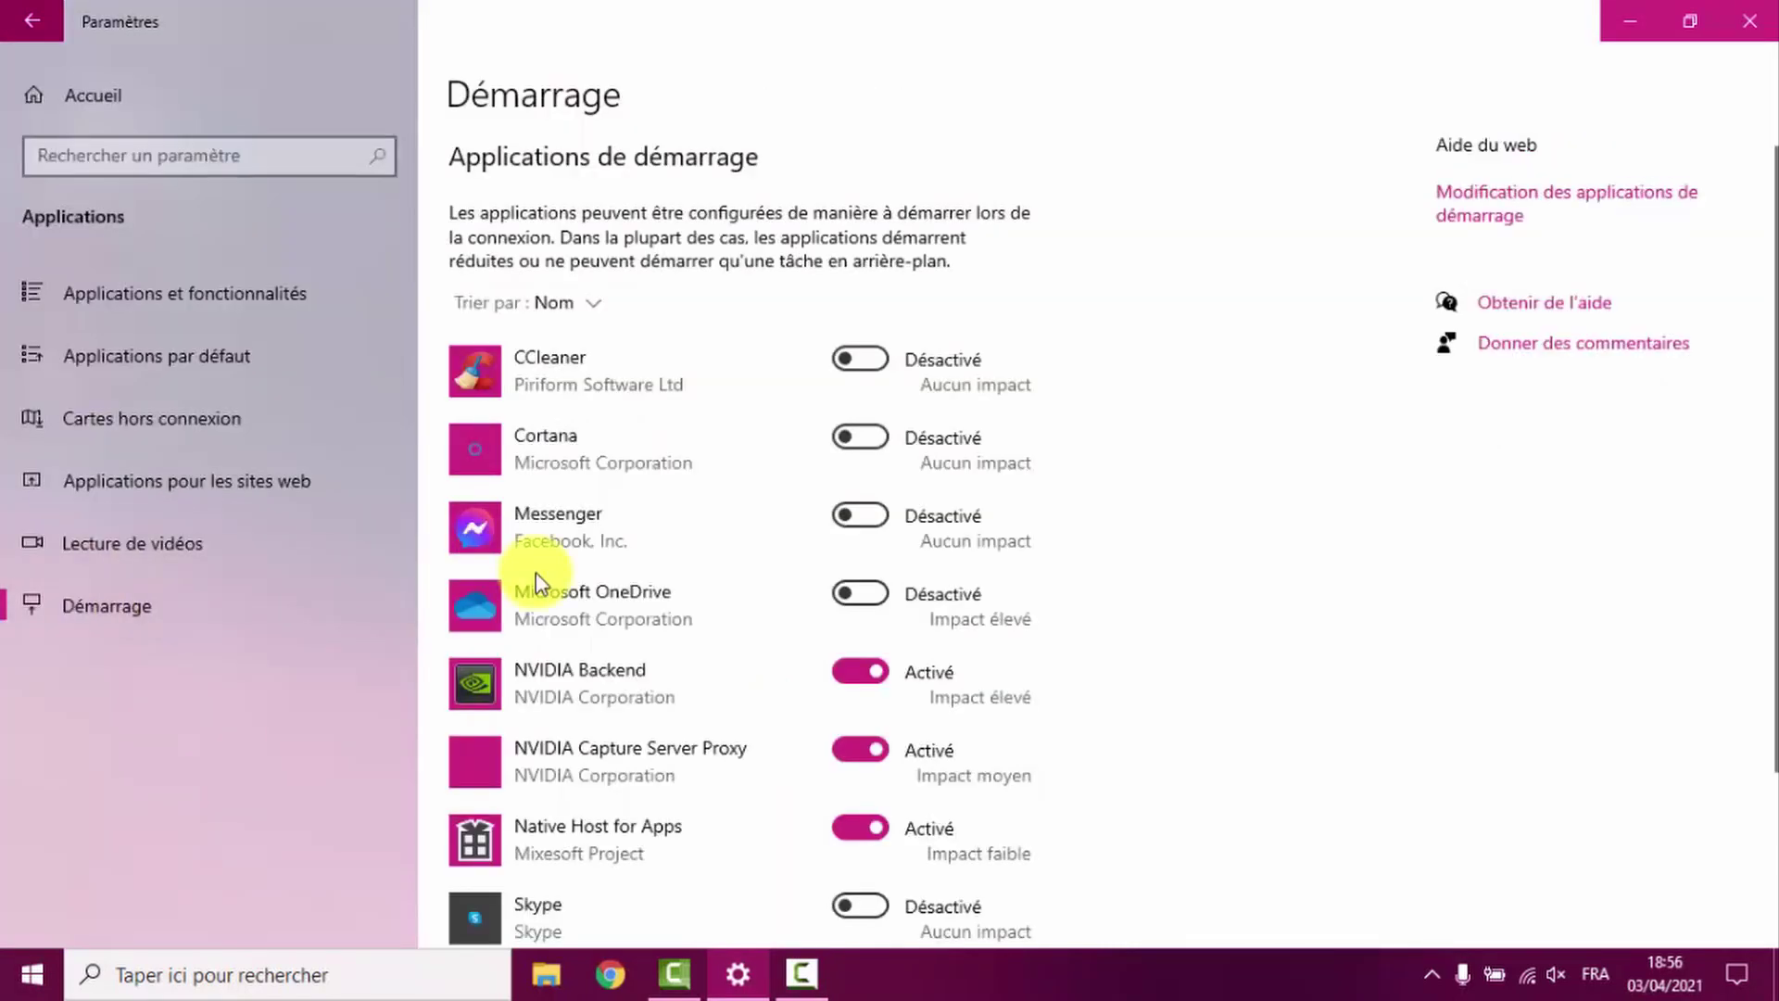
scroll(865, 353, "down", 2)
scroll(872, 388, "up", 2)
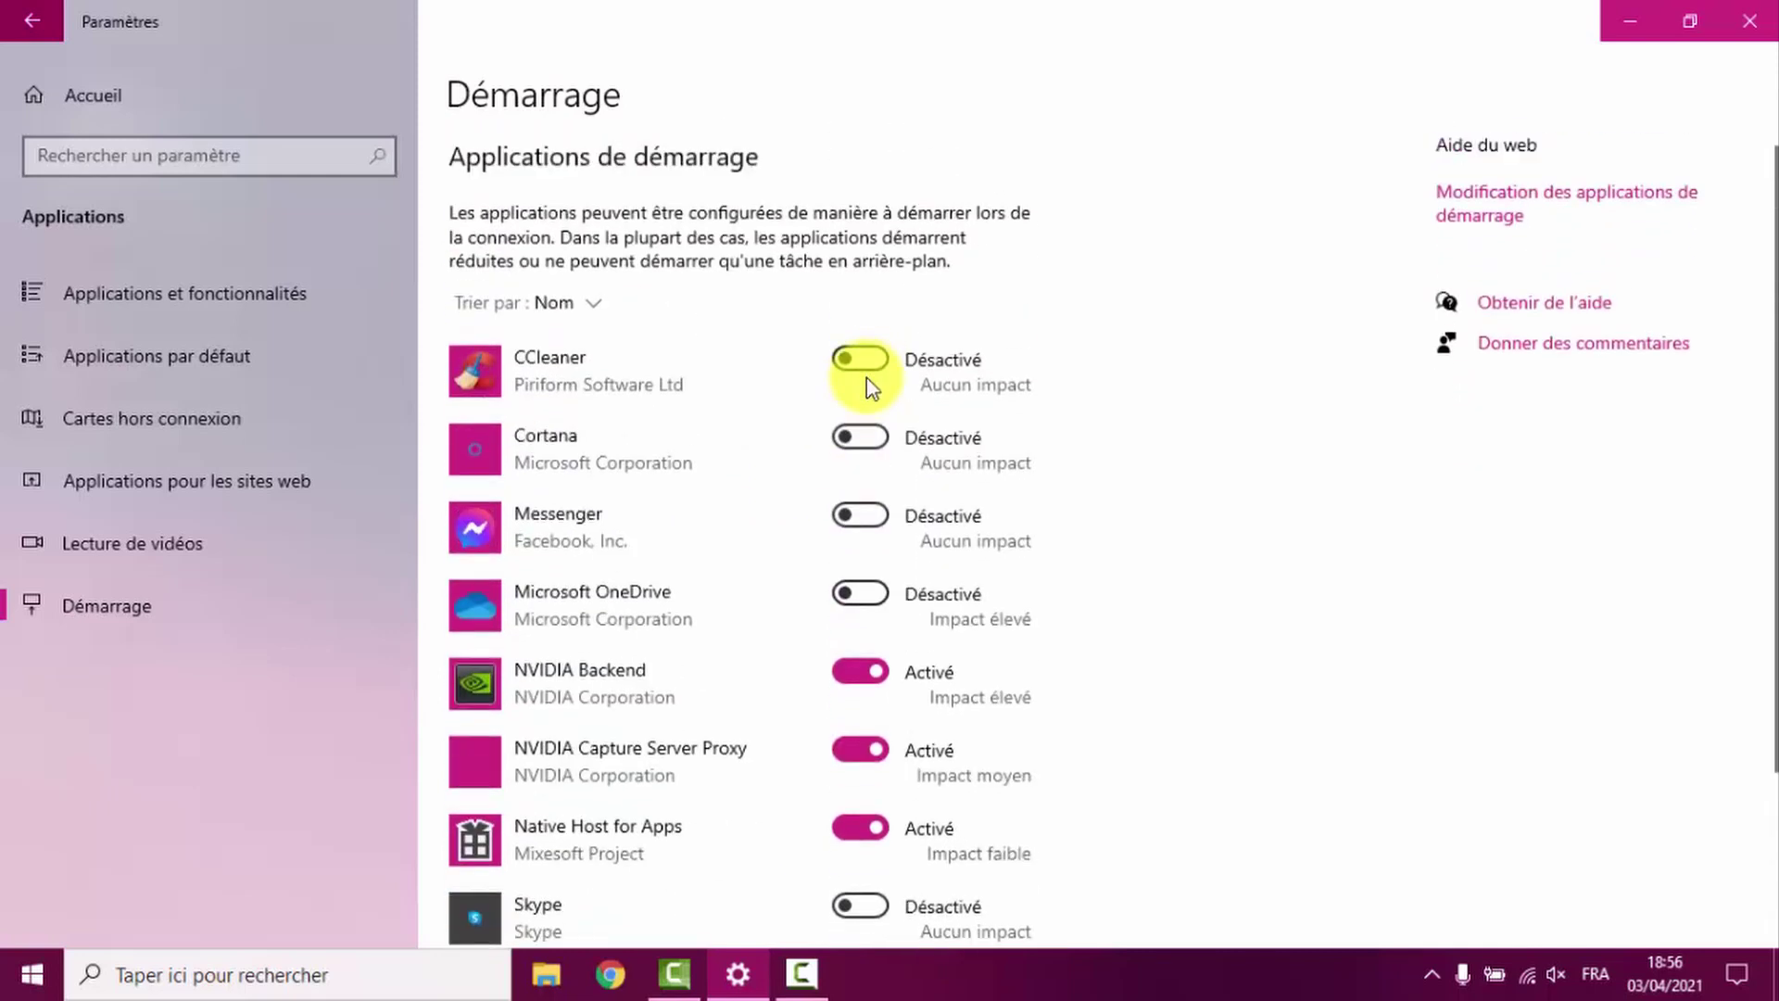
scroll(868, 391, "down", 2)
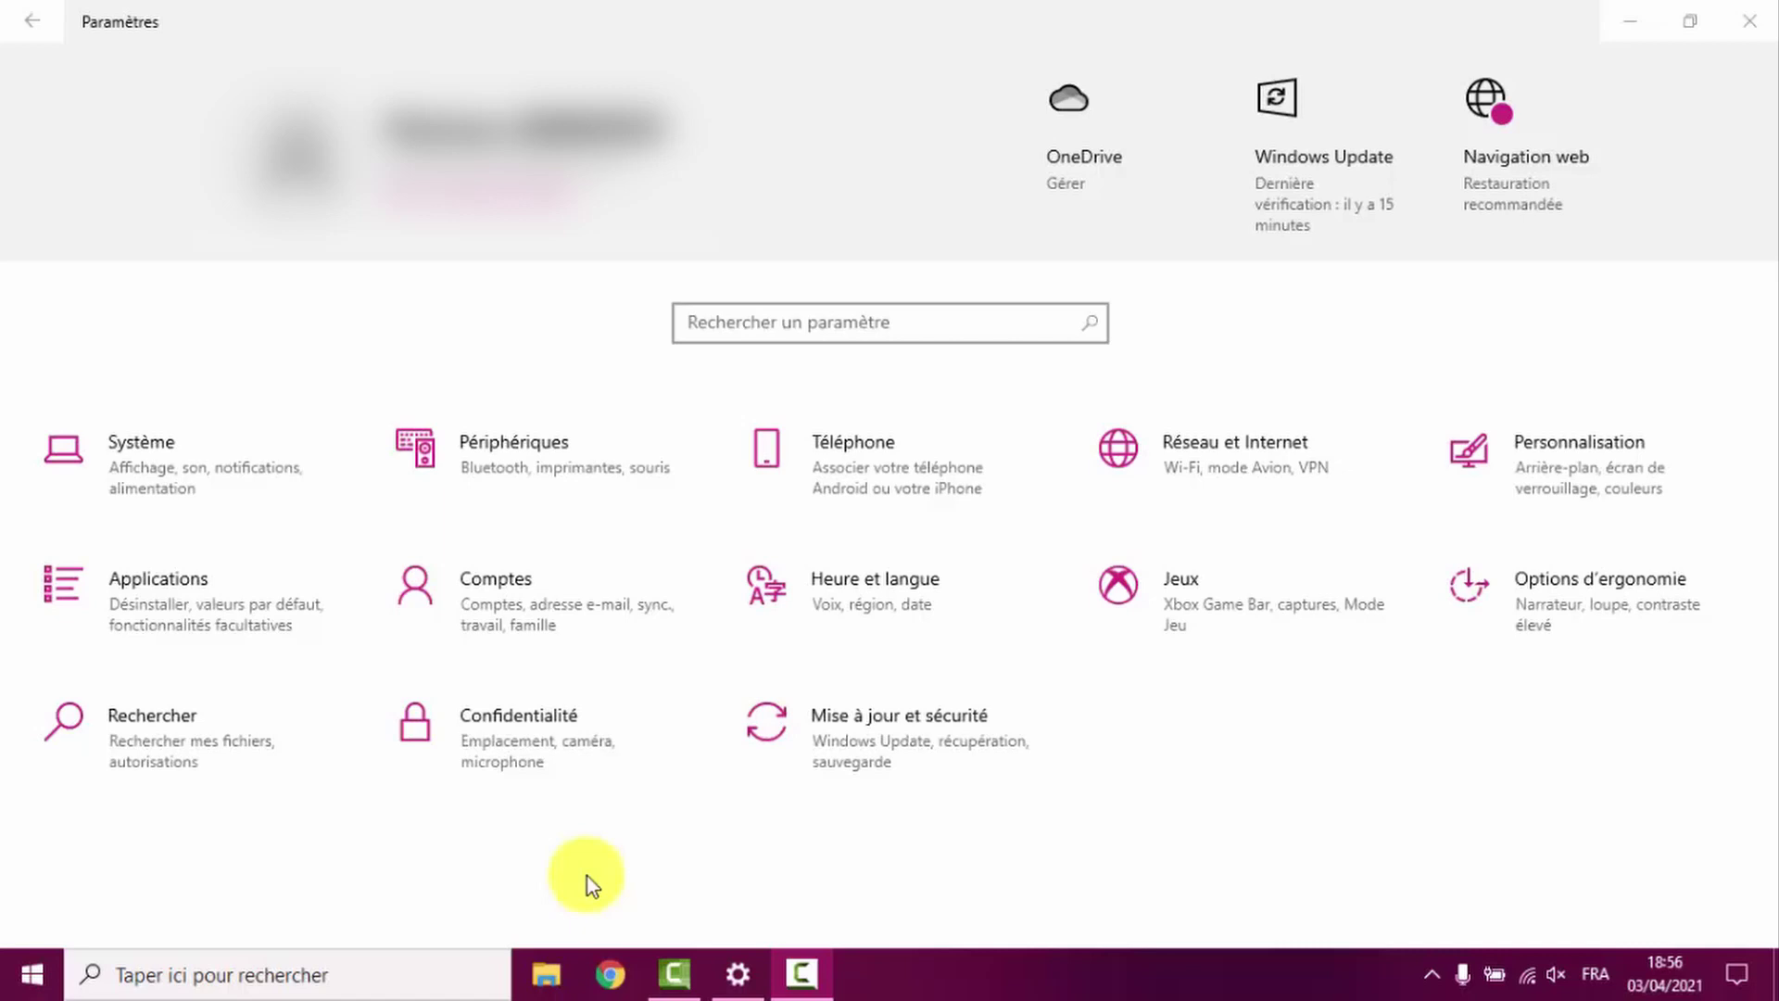
Open the advanced search indexer settings (Options d'indexation) from the Recherche dans Windows page.
left_click(220, 721)
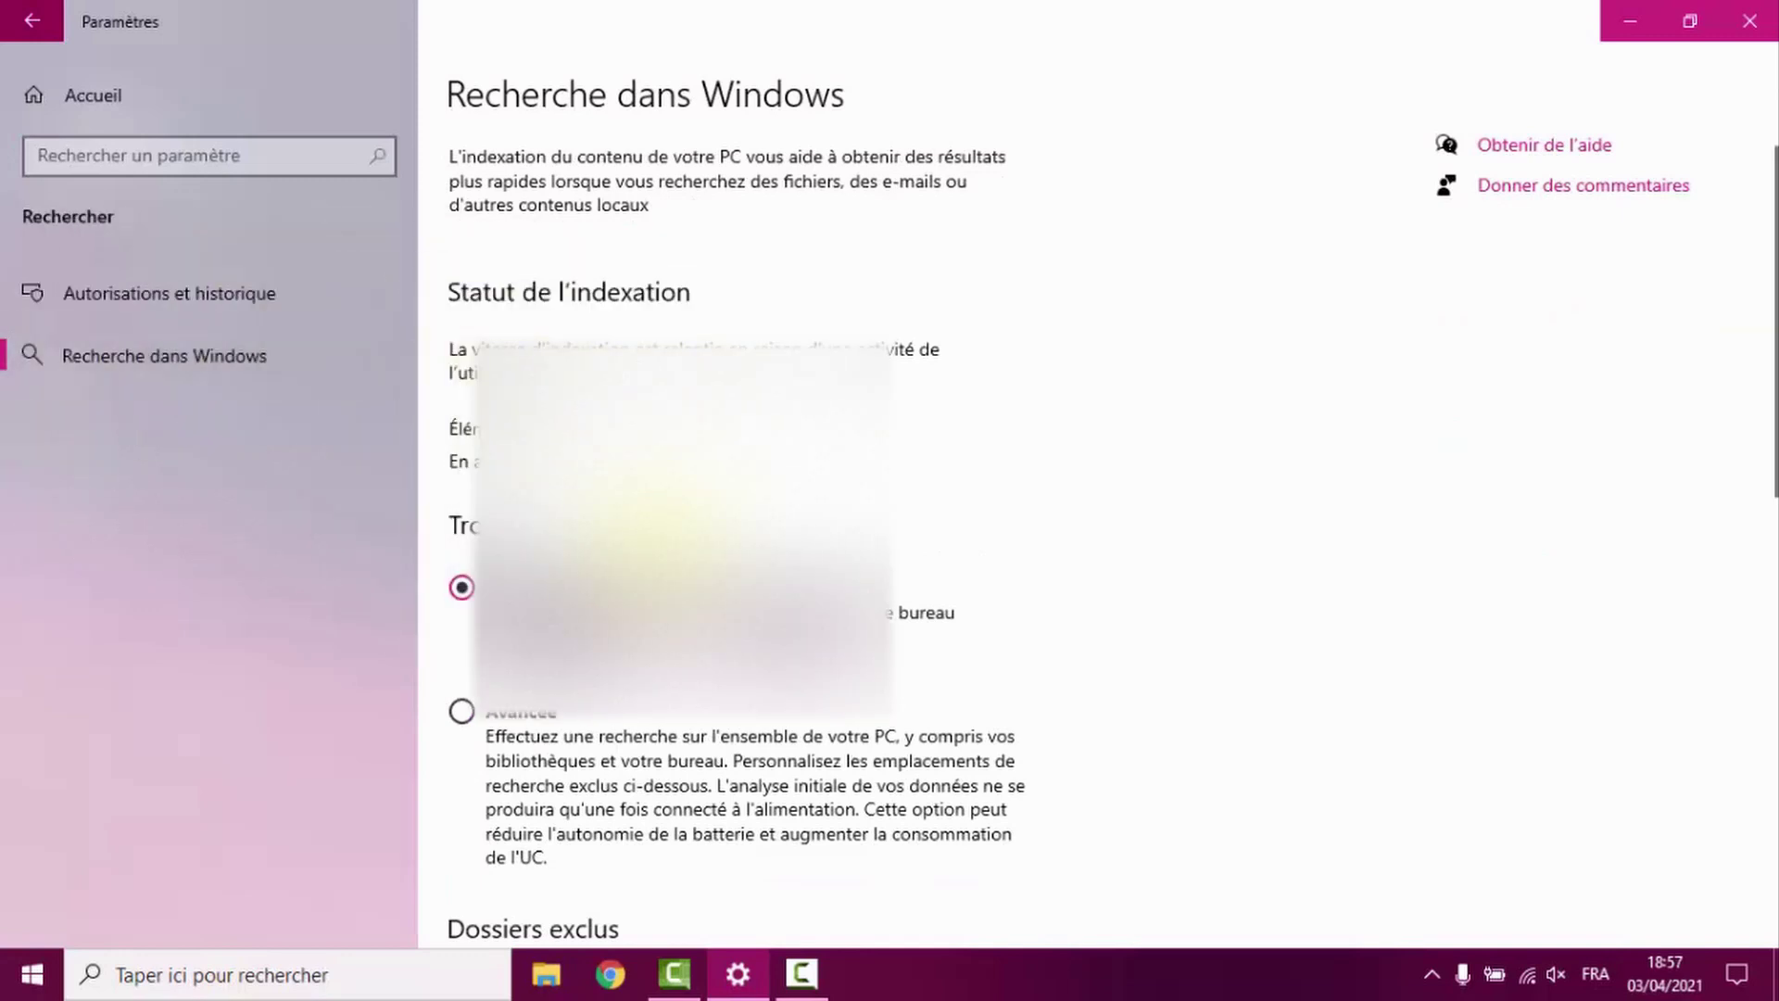
scroll(640, 665, "down", 10)
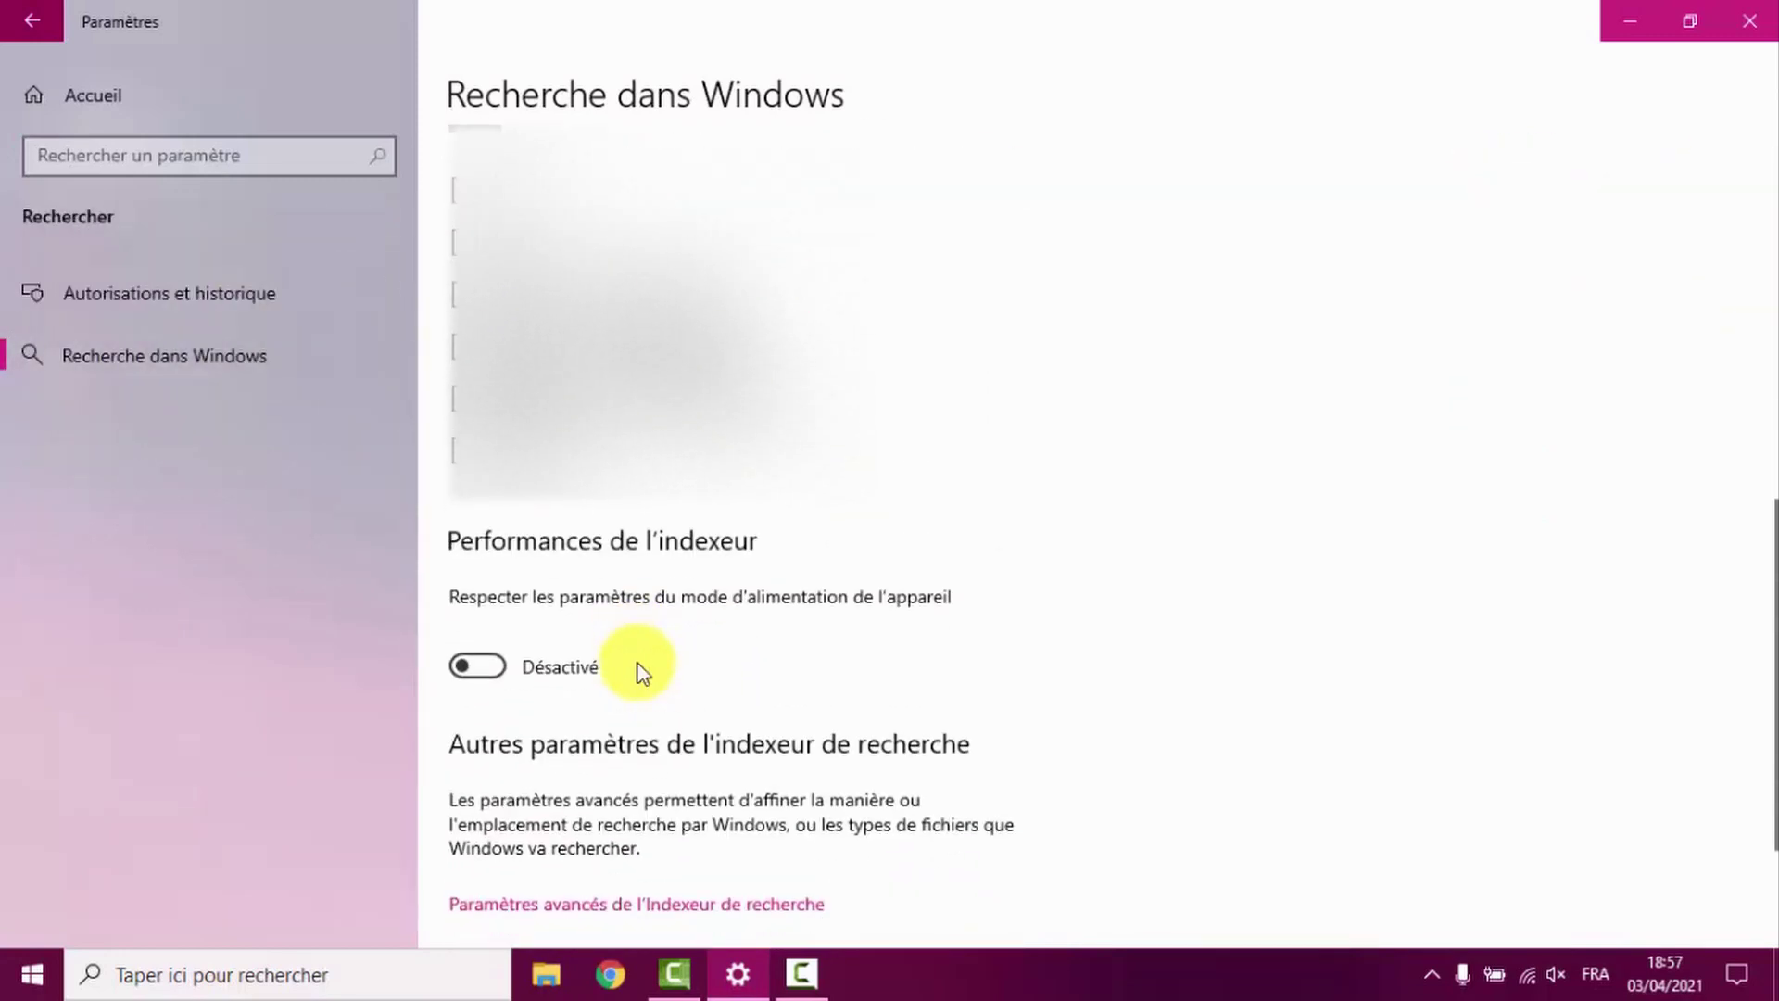
scroll(642, 671, "down", 1)
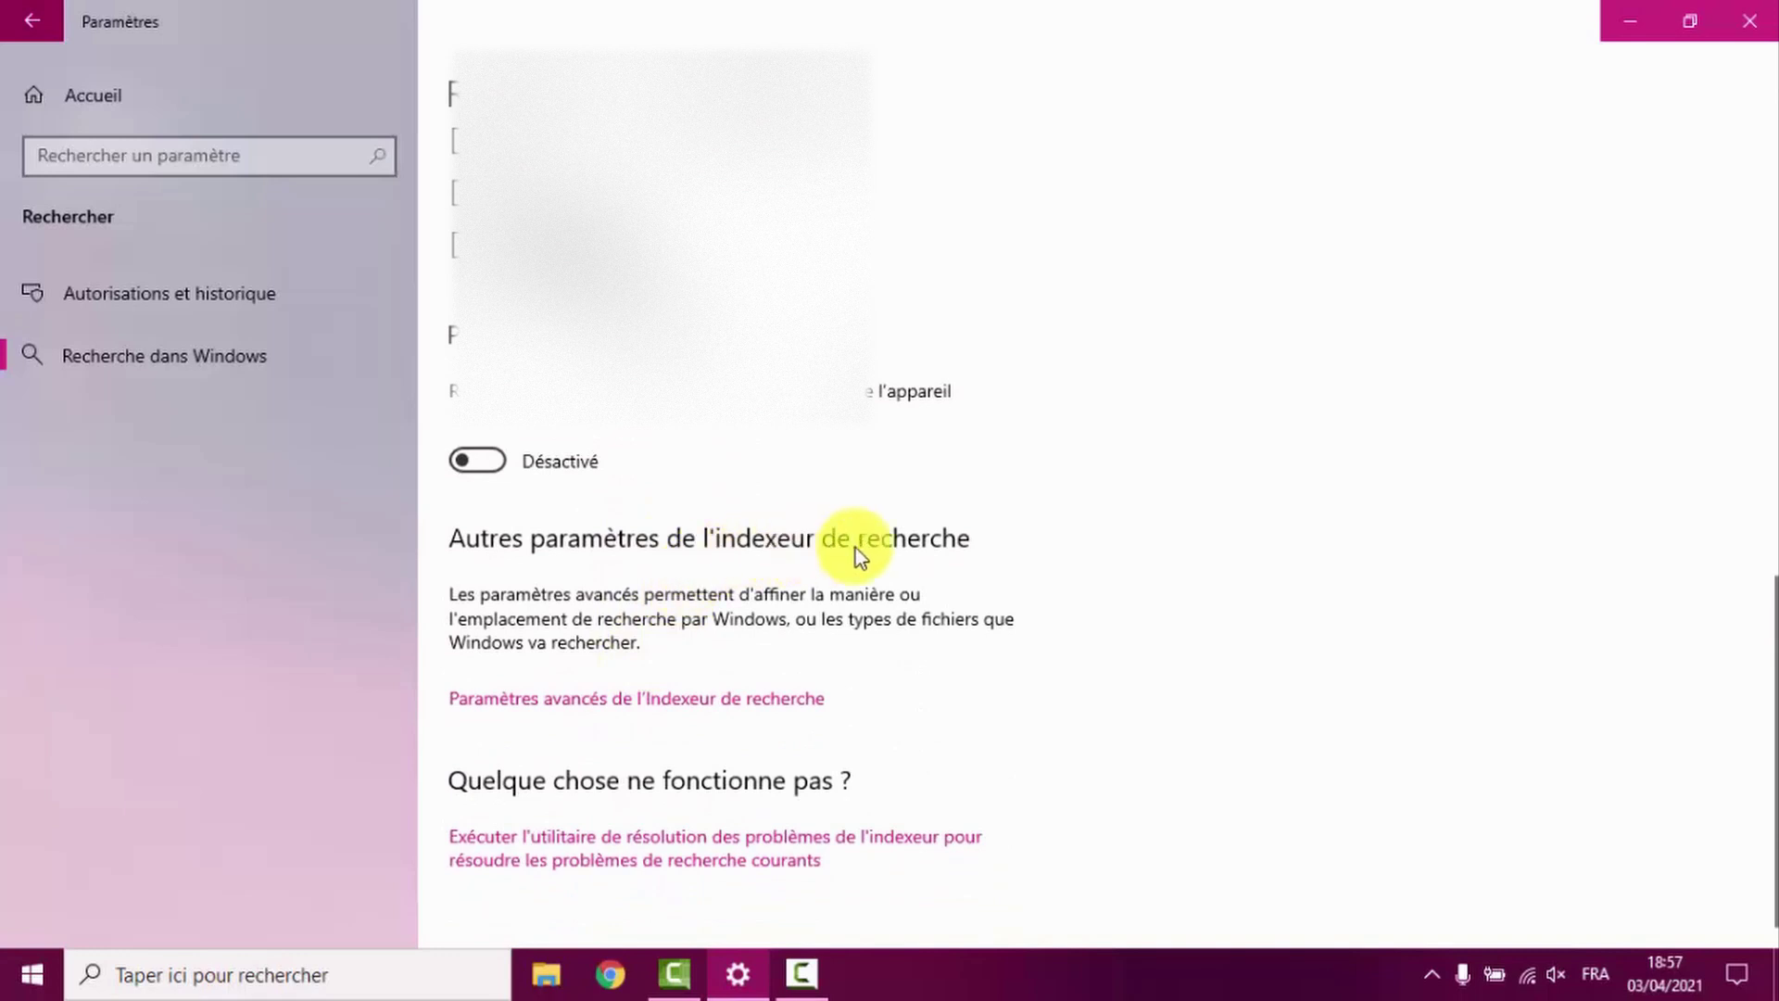
left_click(562, 712)
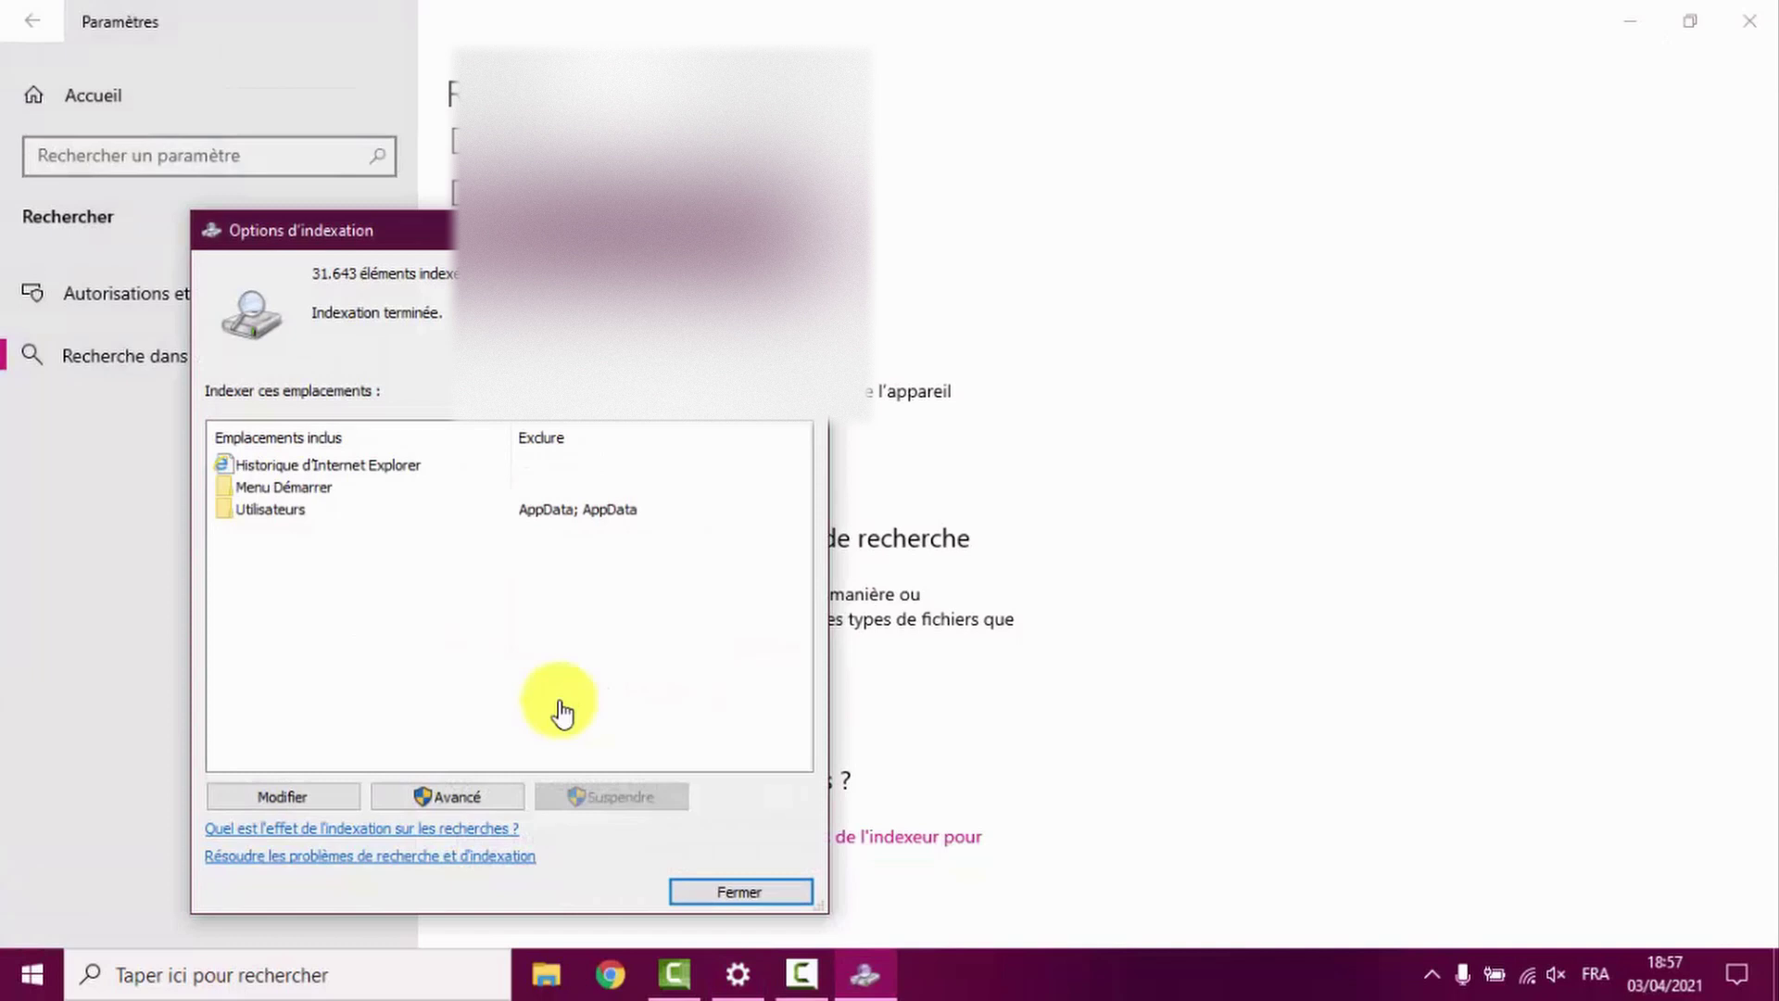
Show all indexable locations and exclude both Historique d'Internet Explorer entries from the indexed locations.
left_click(306, 795)
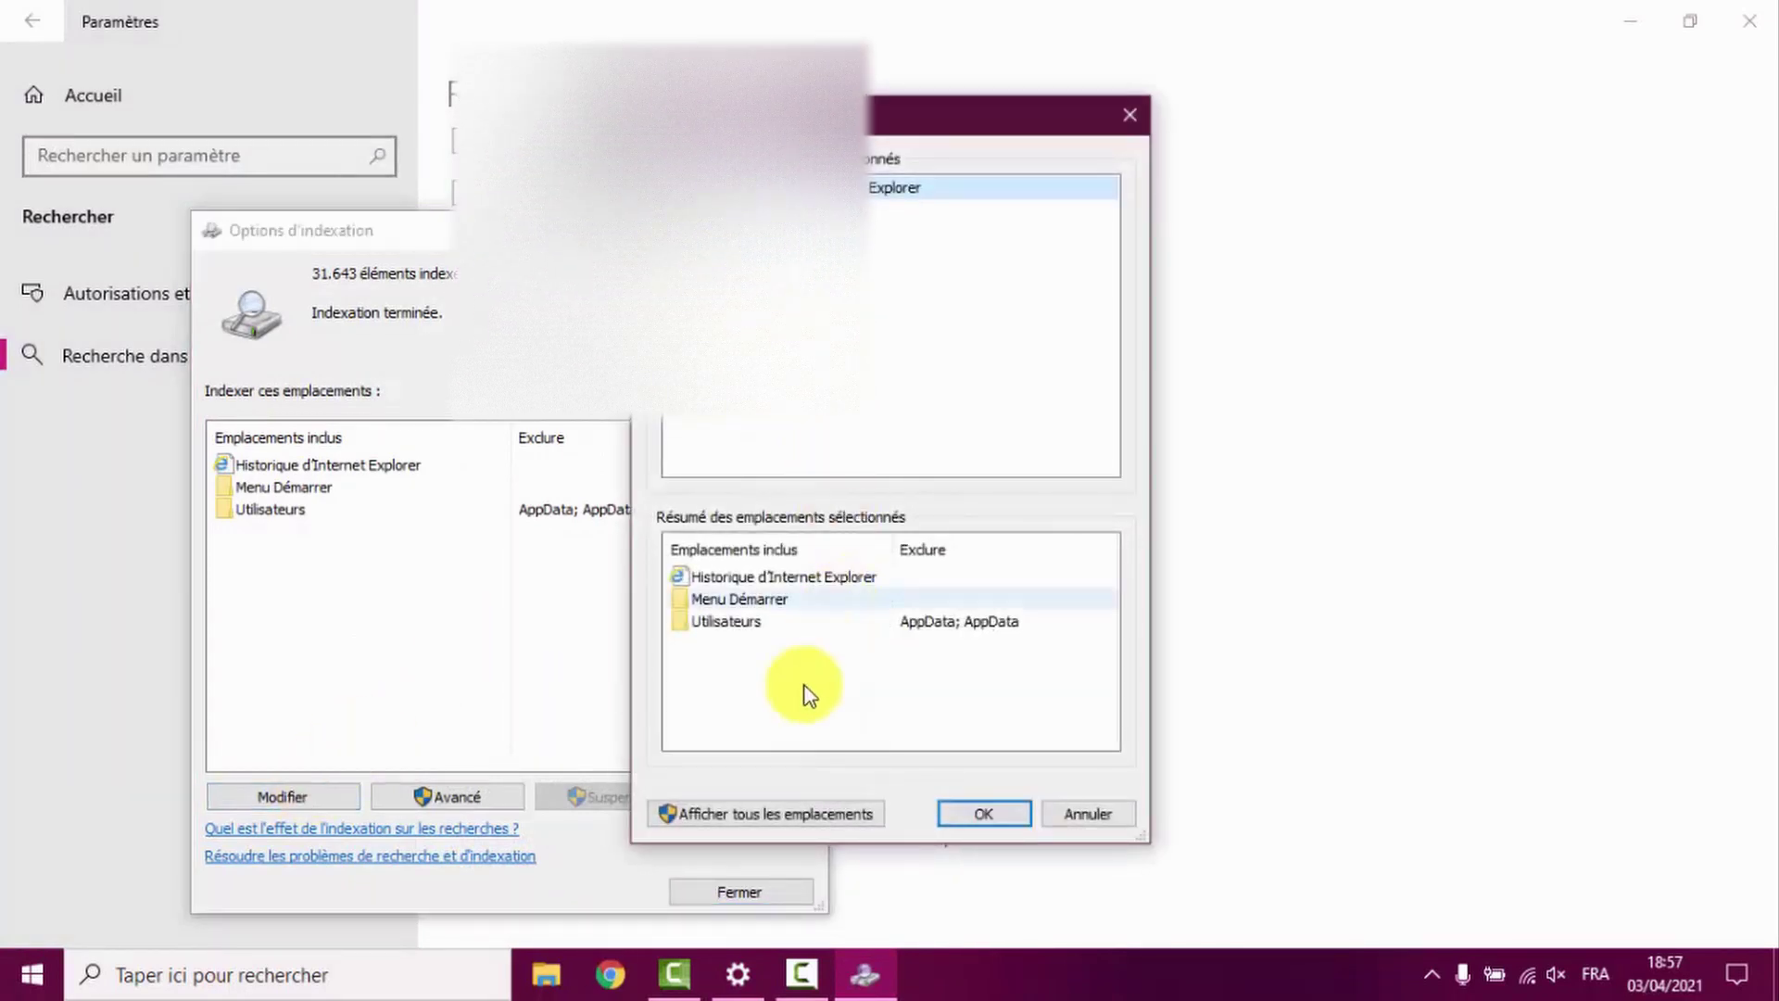
left_click(791, 814)
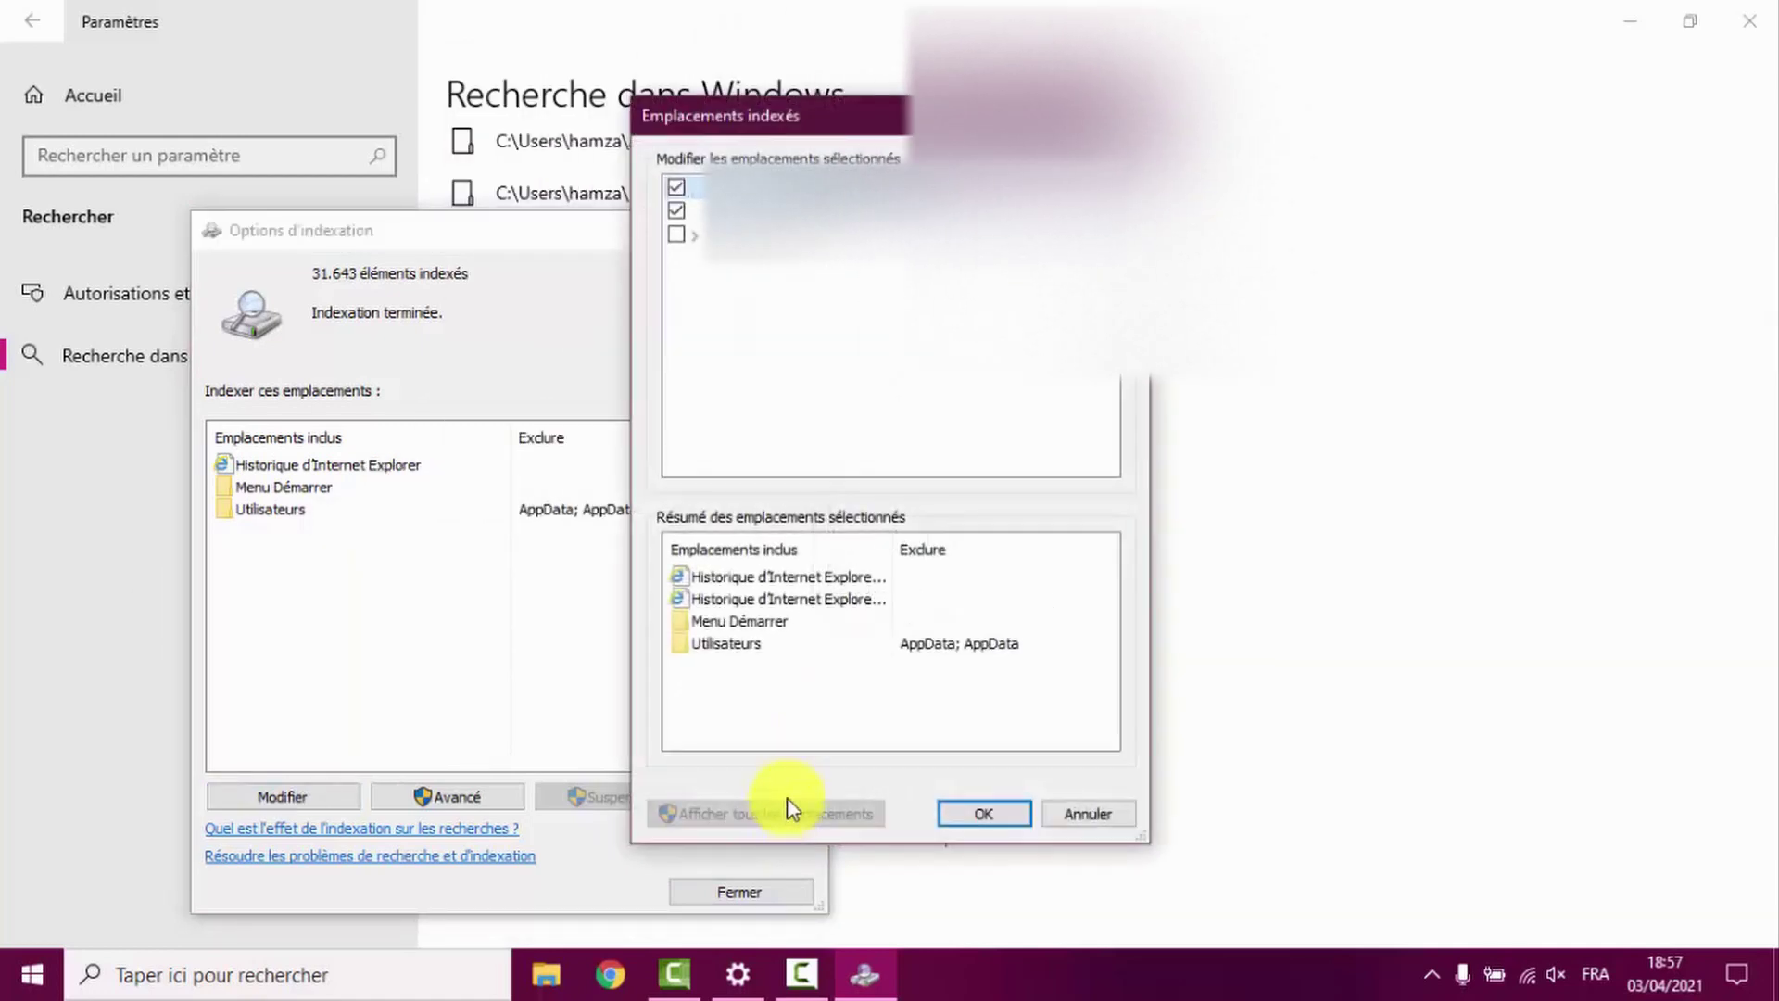
left_click(678, 192)
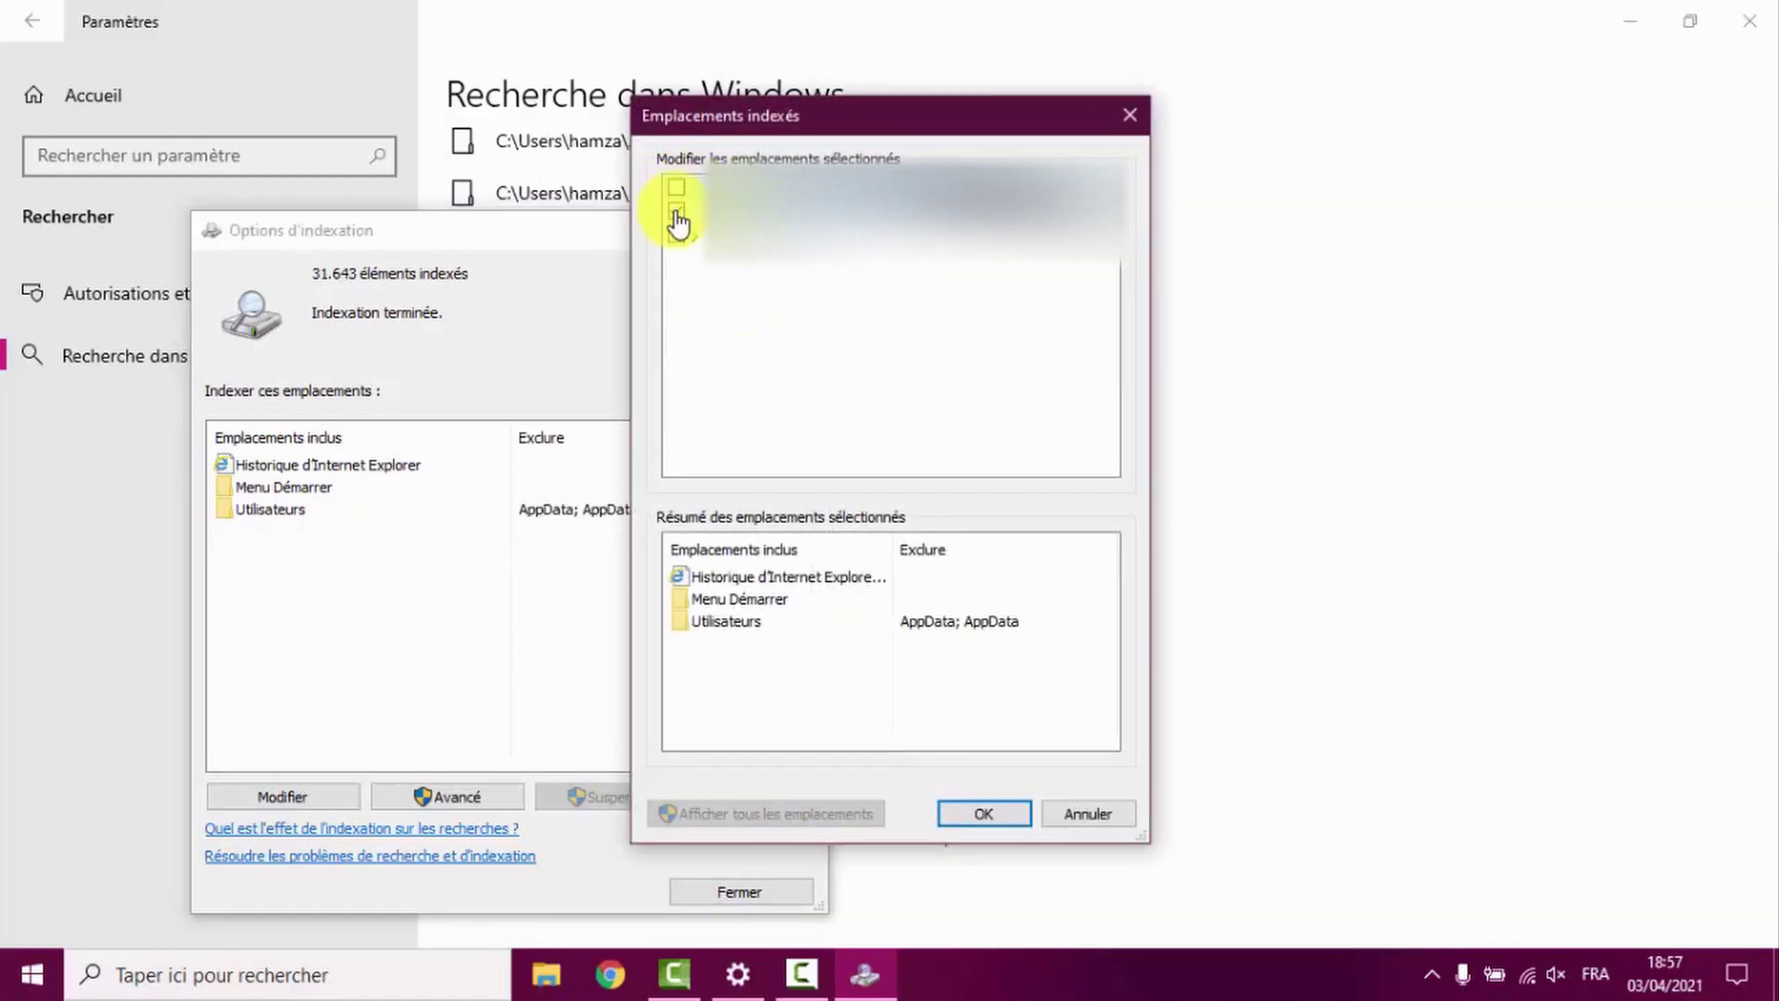
left_click(678, 211)
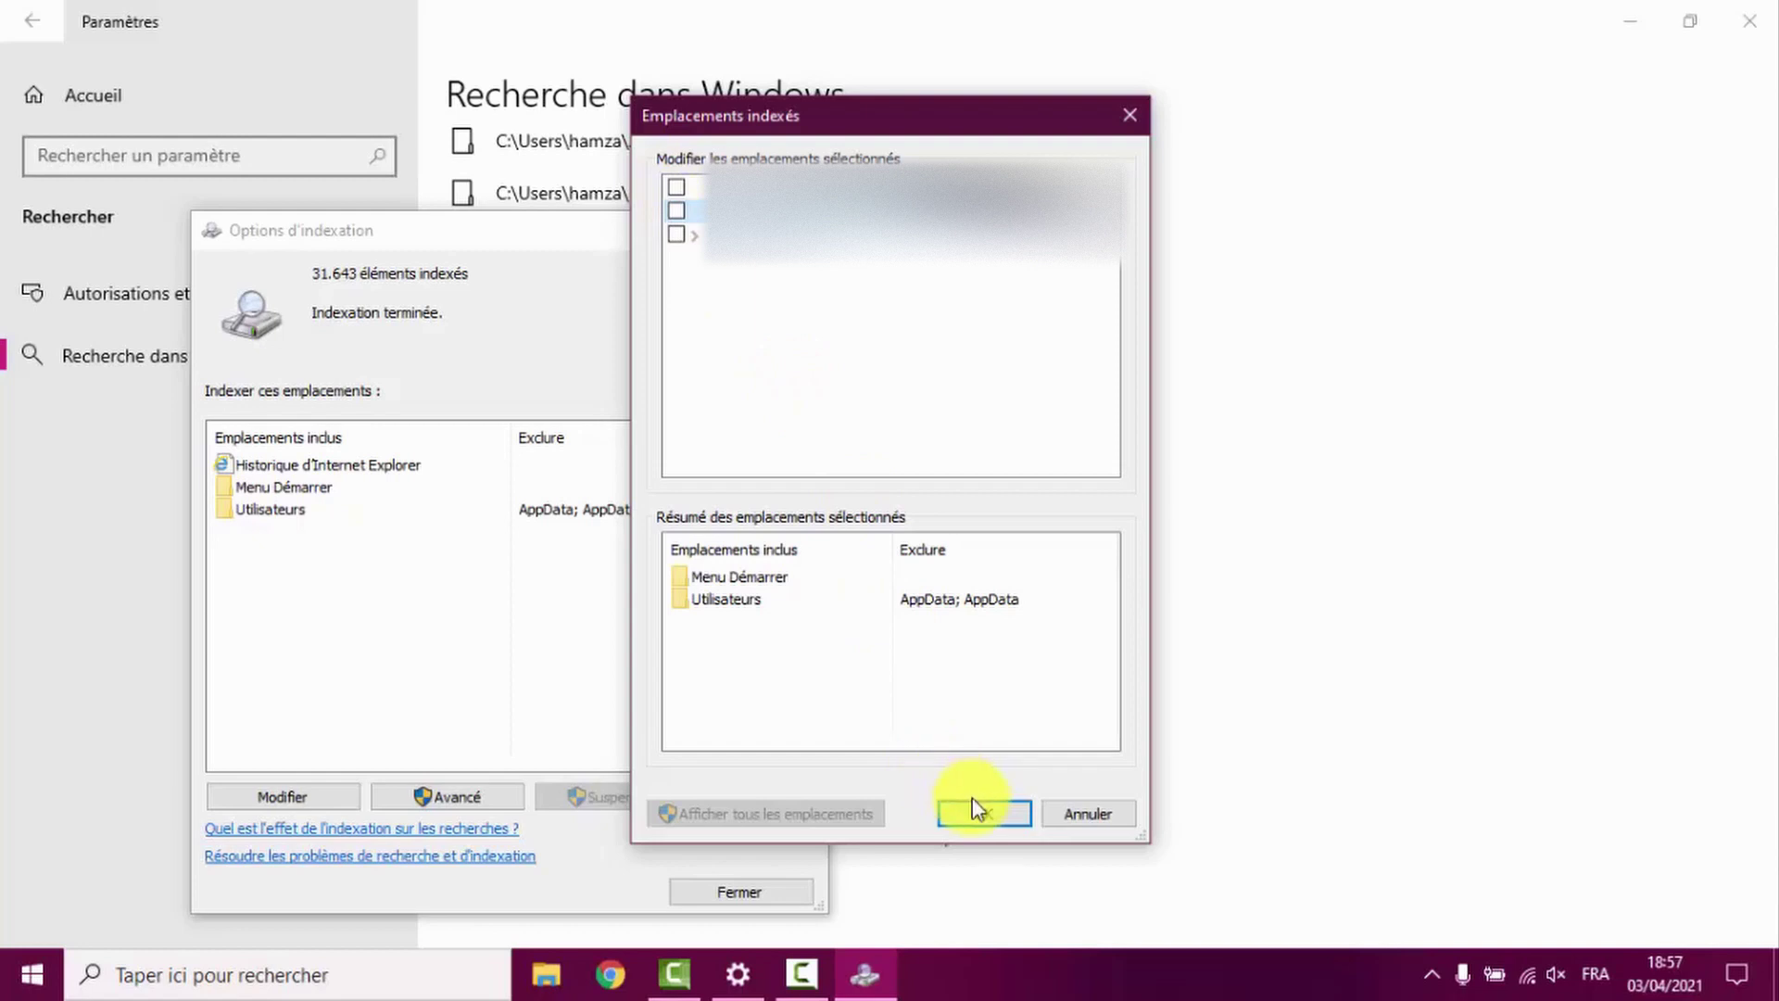